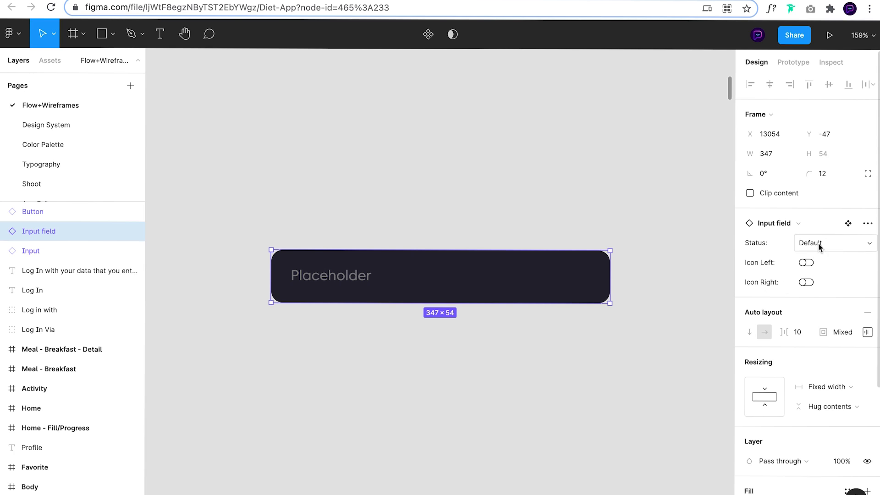
Step: Switch the selected Input field instance's status to Focus, and return it to Default
click(822, 262)
click(809, 243)
click(812, 226)
Step: Toggle the Input field's left and right icon options individually, leaving both icons turned on
click(806, 263)
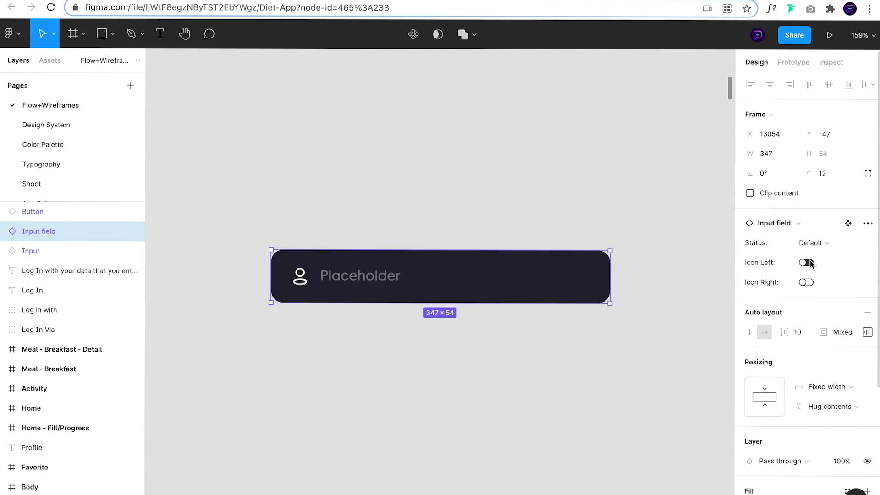
click(805, 263)
click(805, 283)
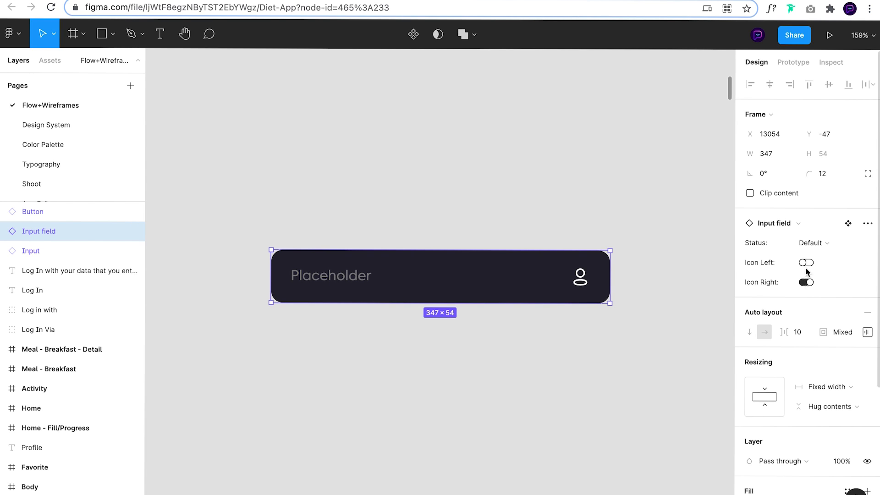
click(807, 263)
click(807, 263)
click(806, 263)
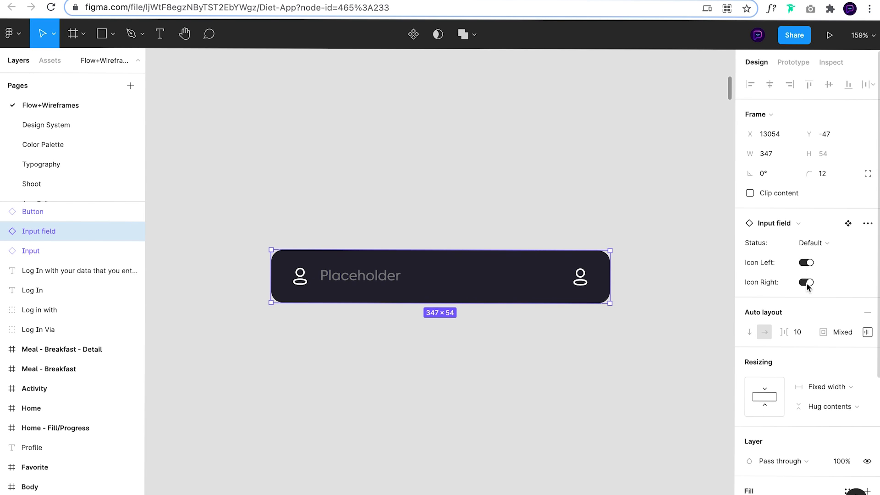
click(805, 283)
click(805, 282)
Step: Try the Focus status with both icons, return the Input field to Default, and turn off both icons
click(811, 243)
click(817, 258)
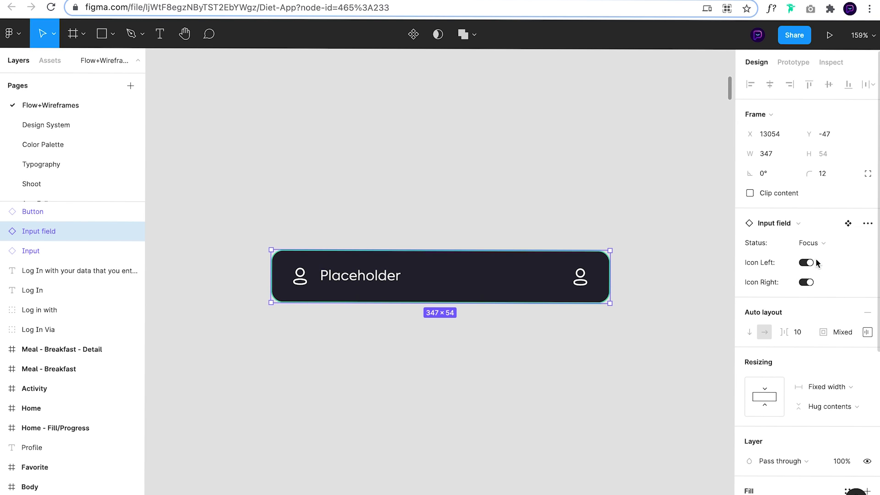
click(810, 243)
click(817, 229)
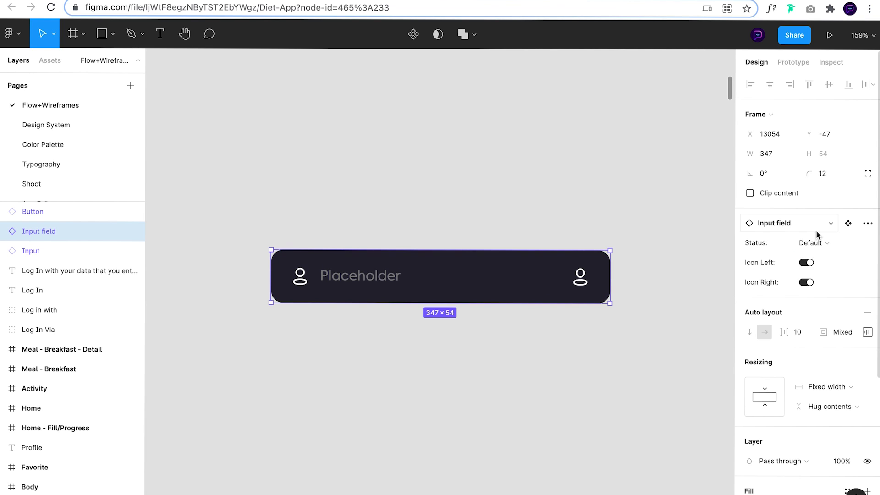
click(806, 263)
click(806, 282)
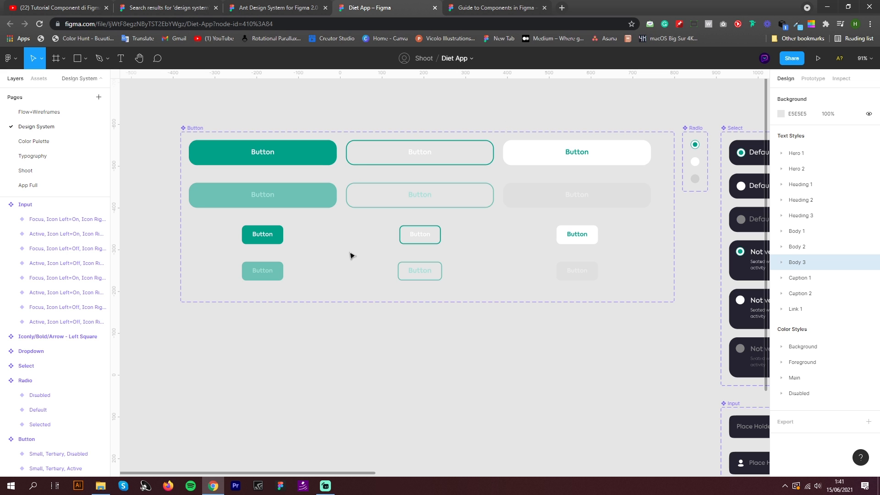
Step: Examine the component sets on the Design System page and the onboarding screens' buttons on the Flow+Wireframes page
scroll(308, 260, down, 5)
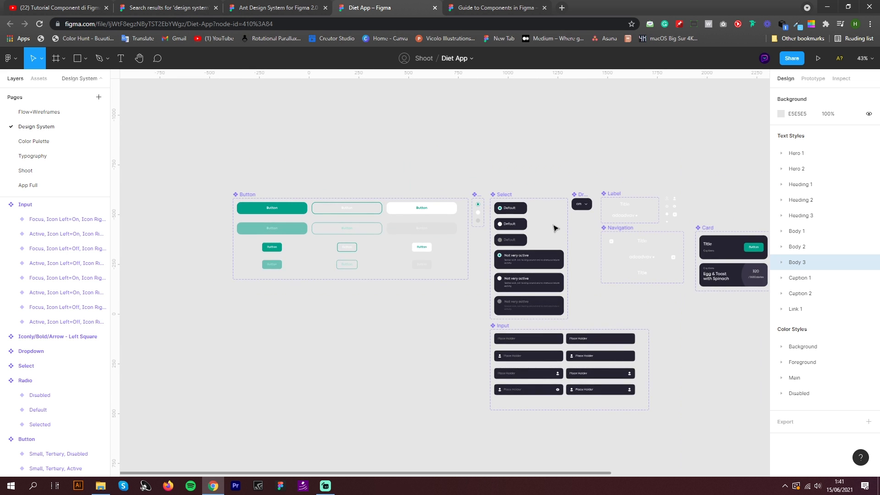
scroll(554, 226, up, 5)
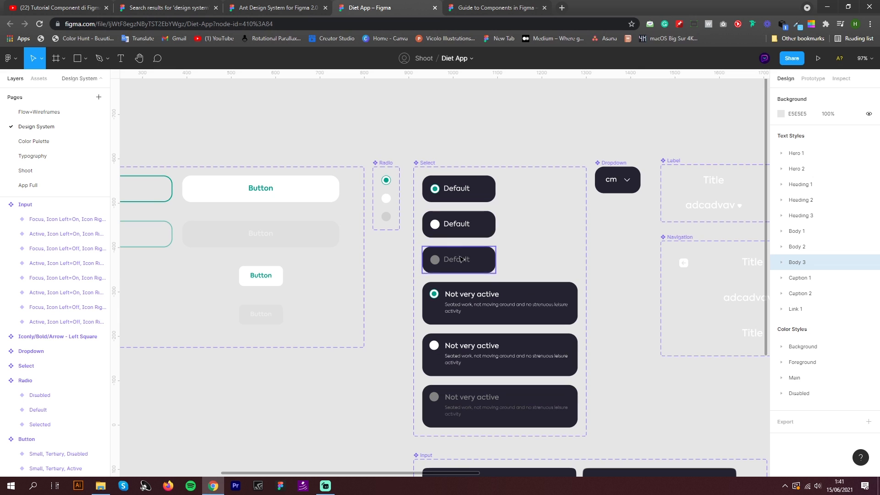
scroll(412, 243, down, 6)
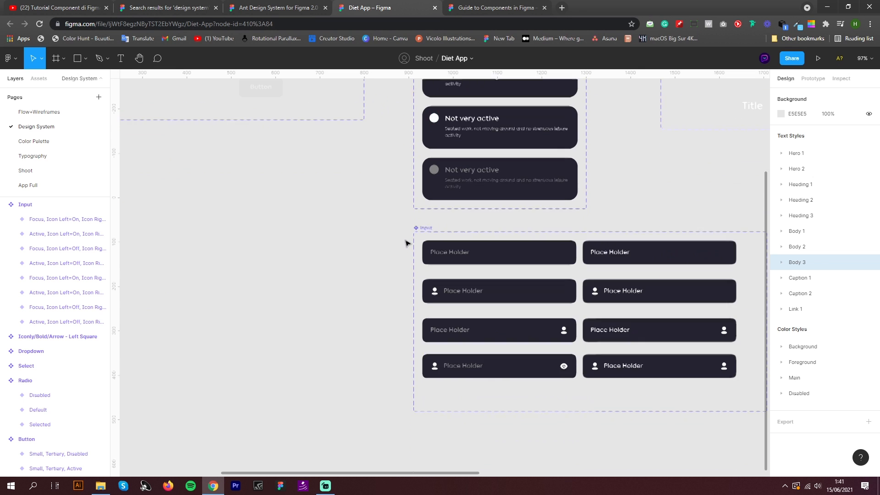
scroll(763, 234, up, 2)
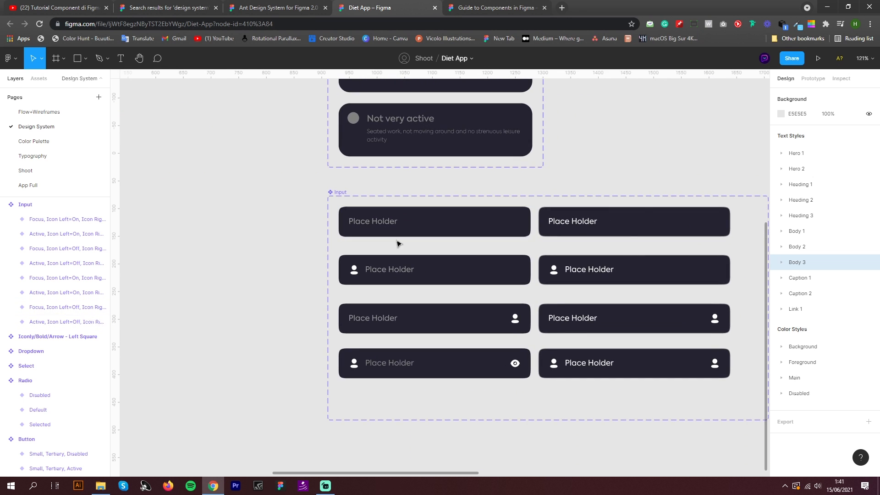
scroll(339, 255, down, 3)
scroll(339, 254, down, 1)
scroll(524, 96, up, 4)
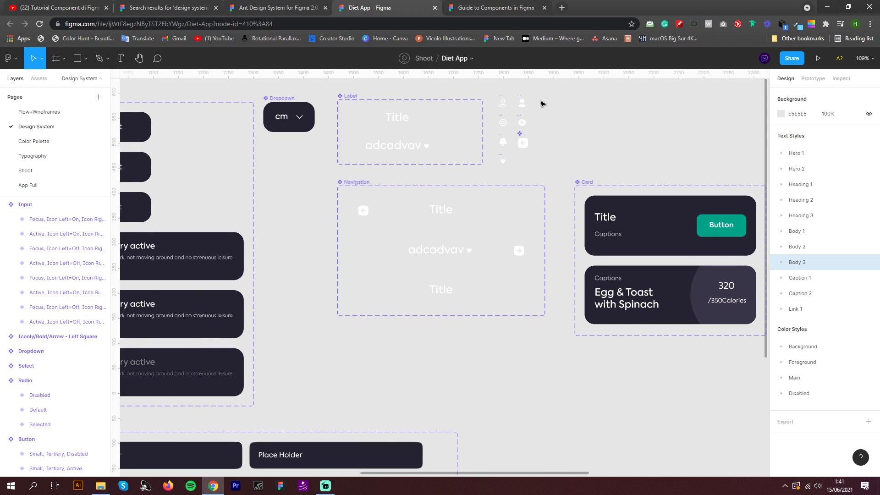
scroll(536, 105, down, 2)
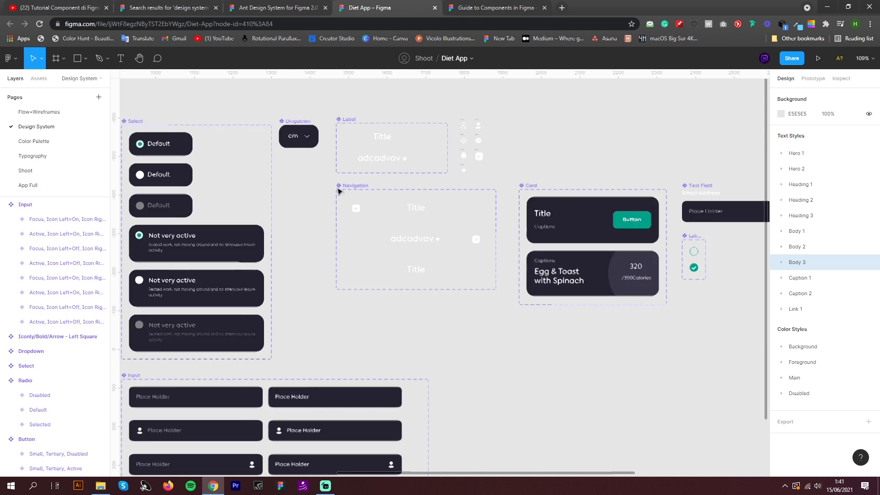
scroll(536, 236, up, 4)
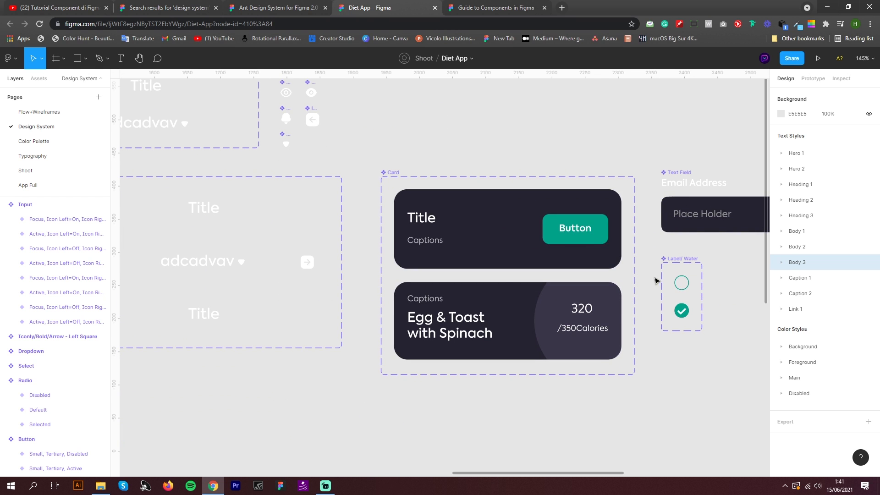
scroll(660, 282, down, 4)
scroll(319, 238, up, 5)
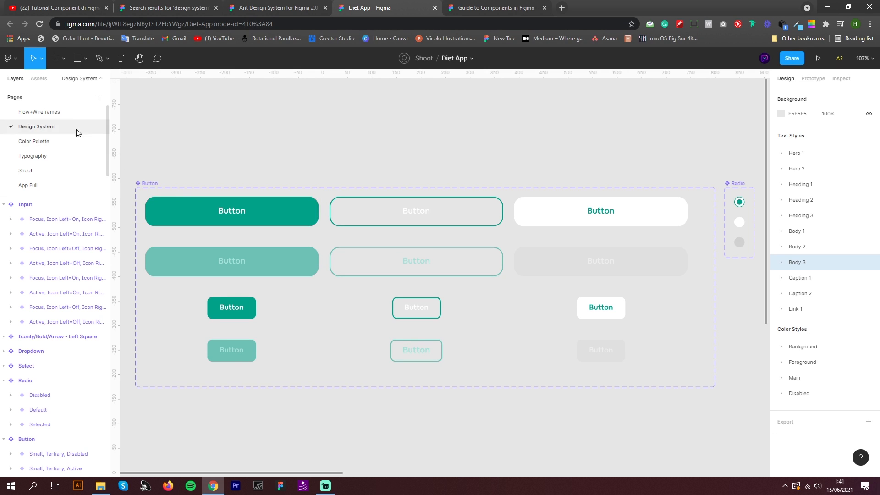
click(69, 114)
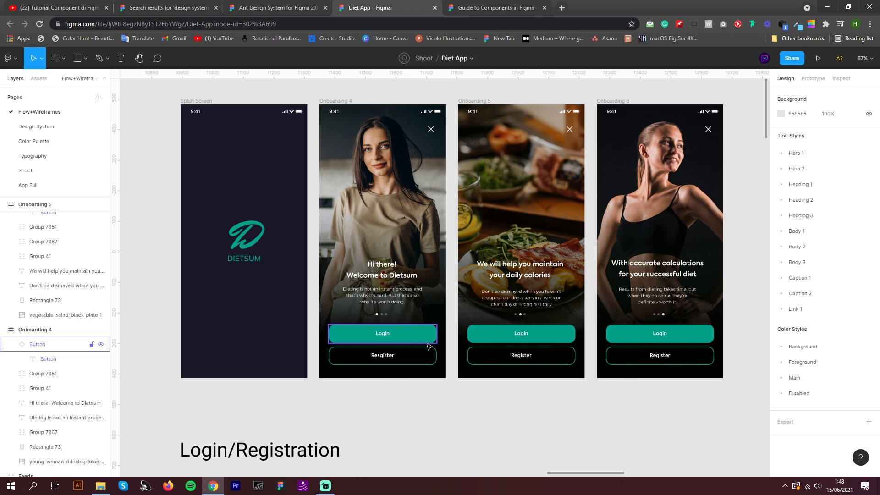
Step: On the Design System page, set the fill of the large primary active Button variant to Main/Green/2
click(59, 130)
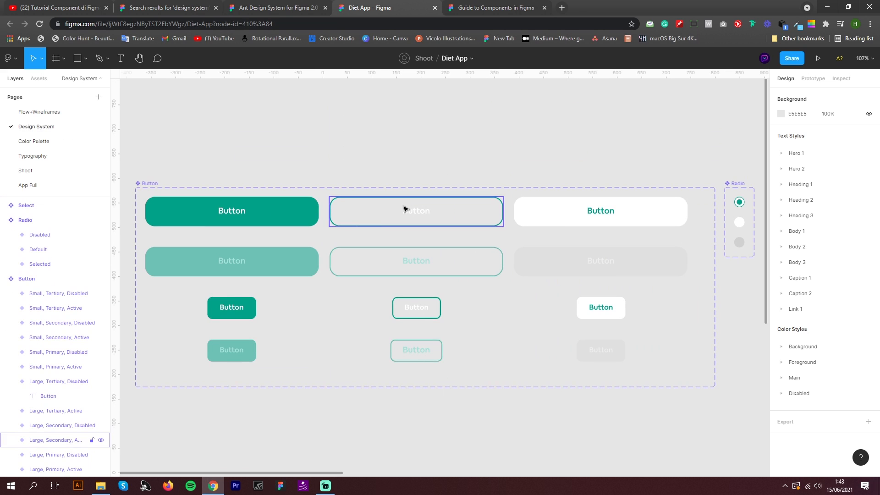
click(285, 225)
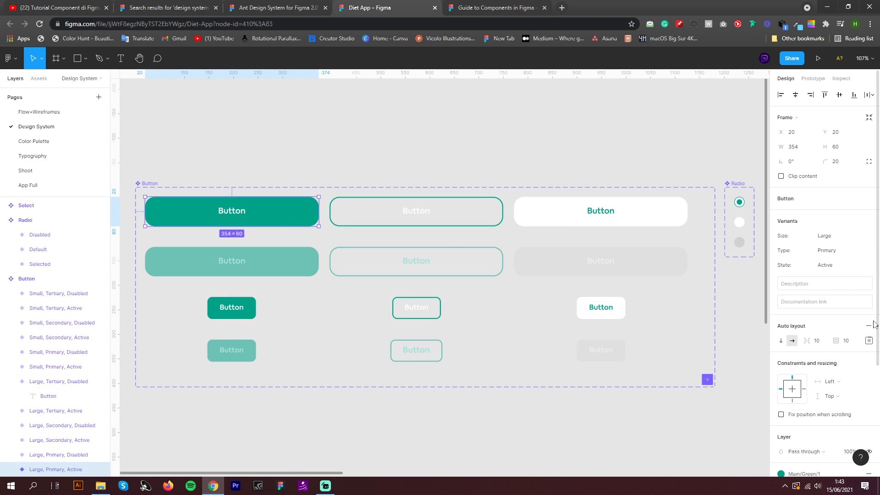
scroll(831, 406, down, 3)
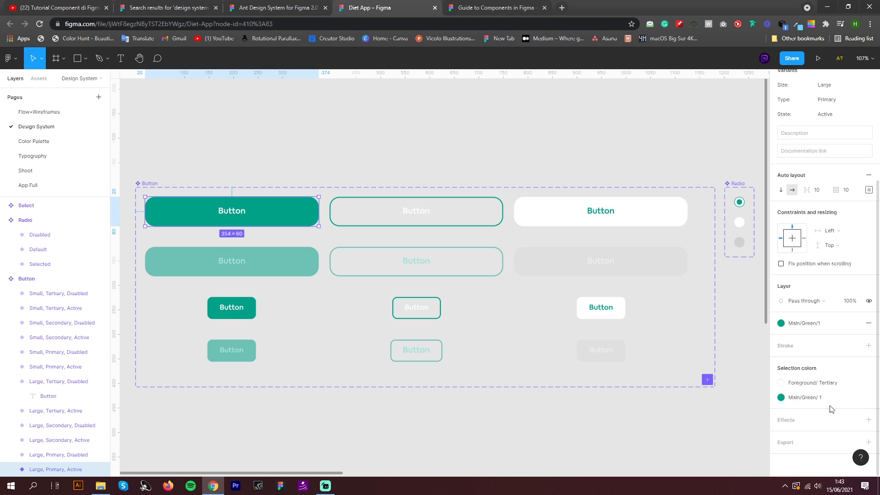
click(804, 325)
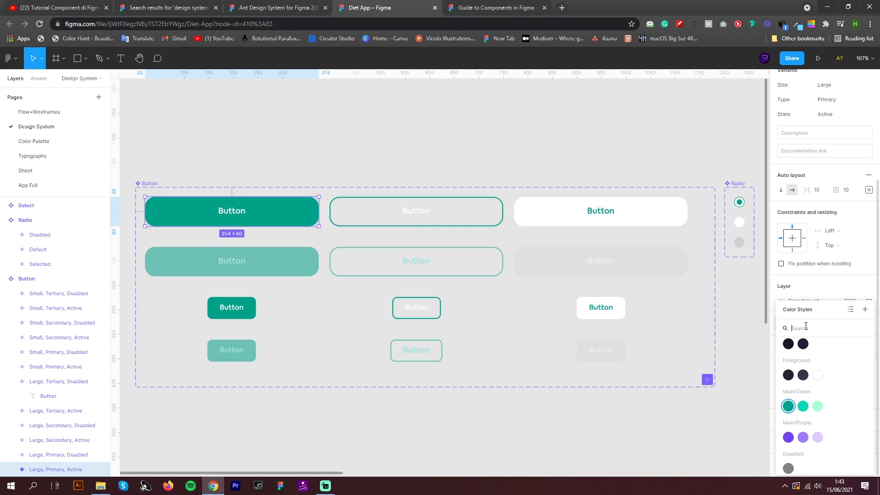
click(803, 406)
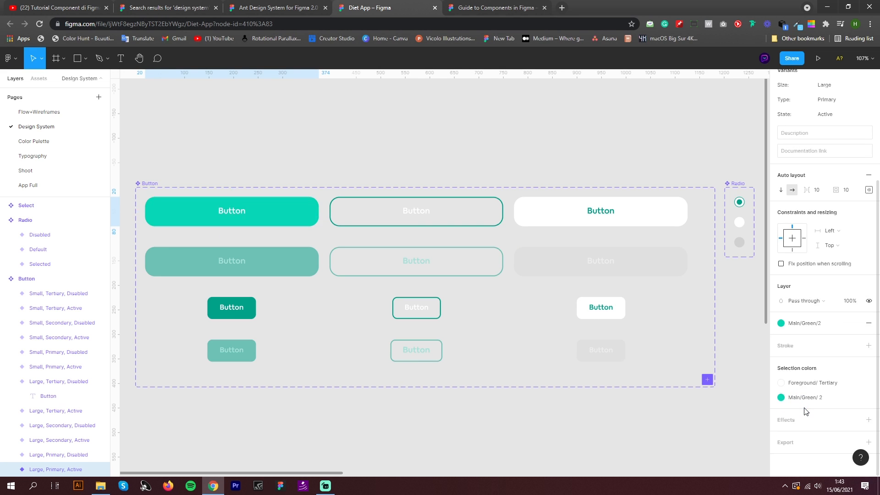
Step: Compare the onboarding screens' Login buttons on the Flow+Wireframes page with their main component on the Design System page
click(78, 112)
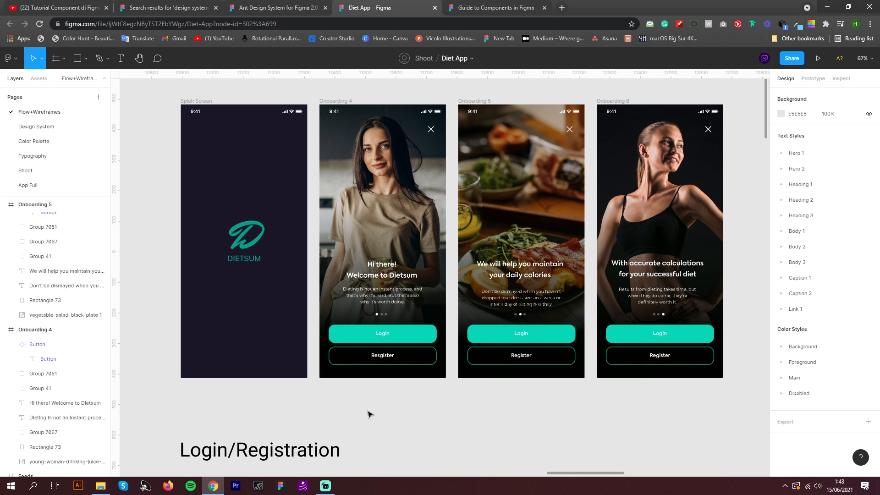
click(60, 131)
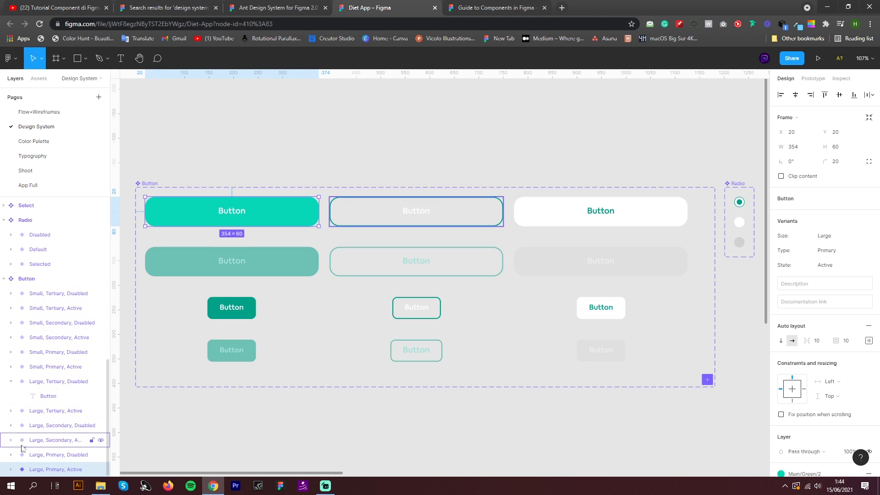
click(59, 117)
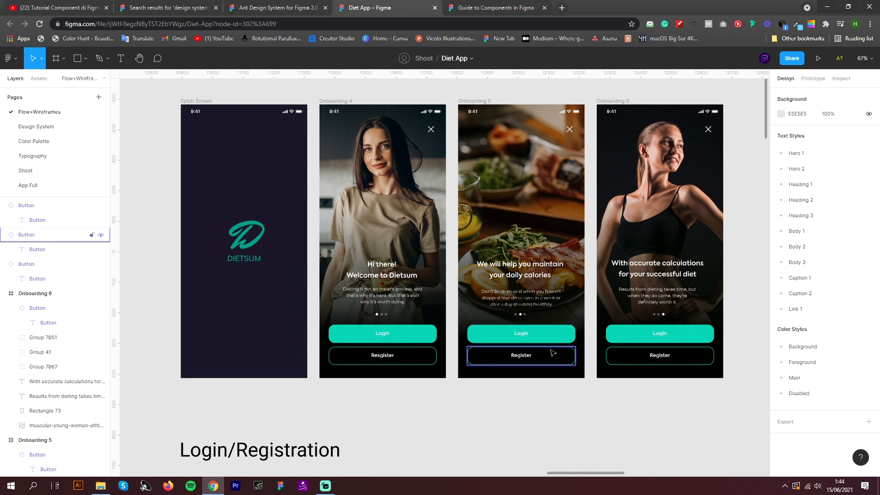
click(431, 340)
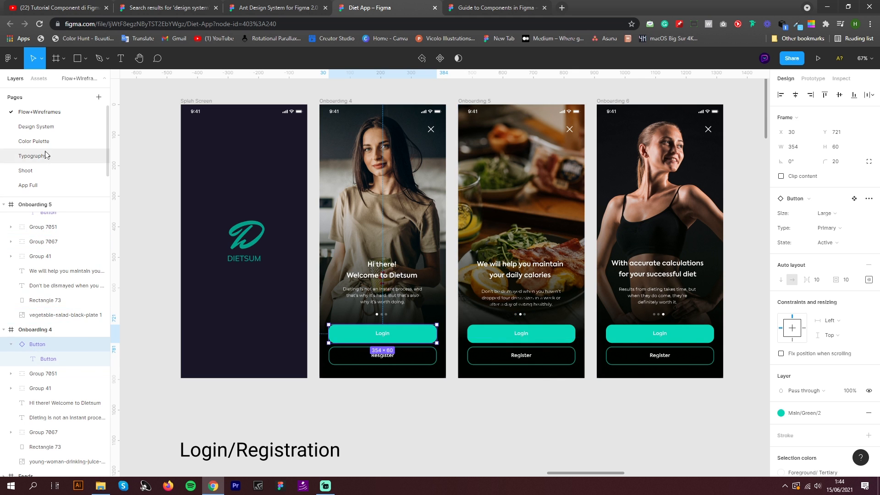
click(37, 126)
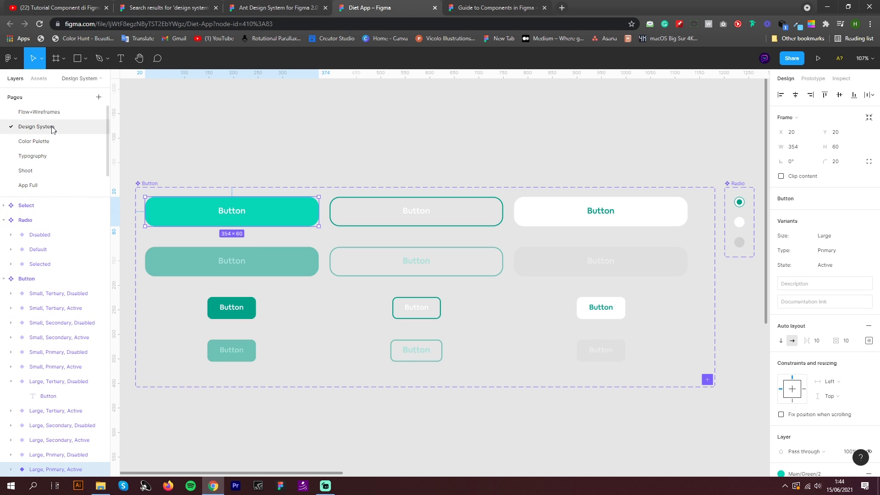
click(45, 112)
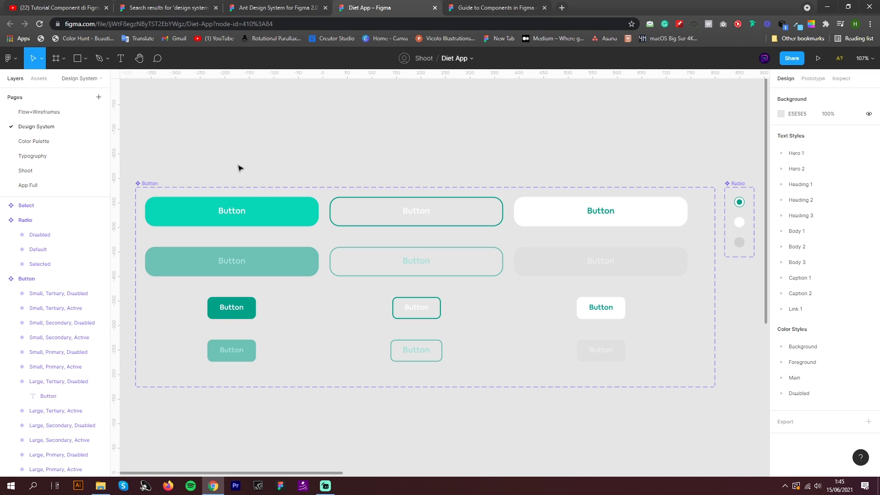
Step: Inspect the variant properties of the large Button variants on the Design System page, including Primary Active and Primary Disabled
click(282, 217)
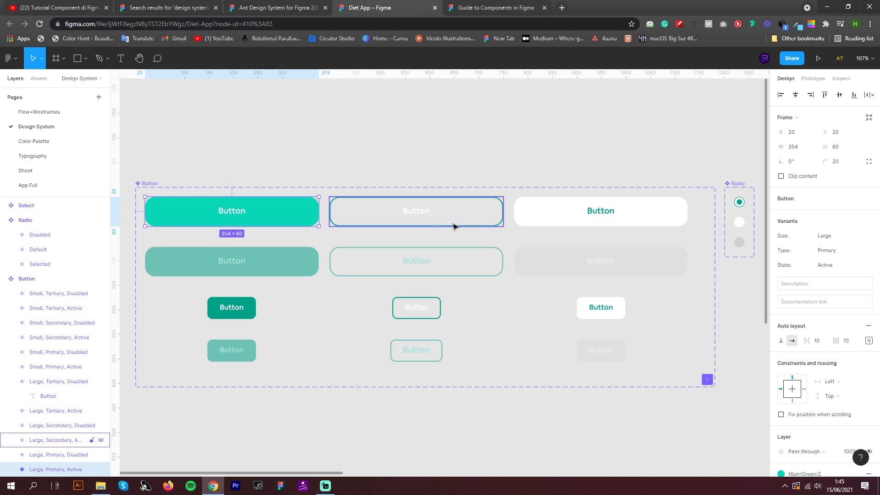
click(290, 273)
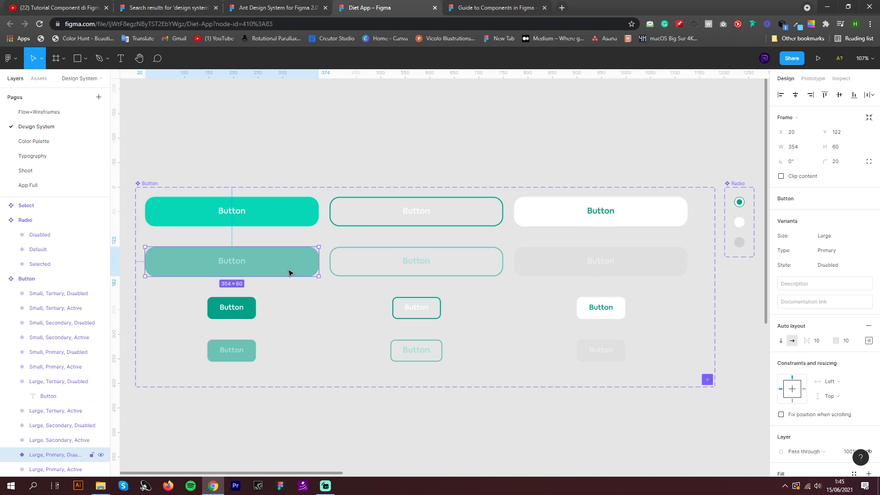
click(539, 226)
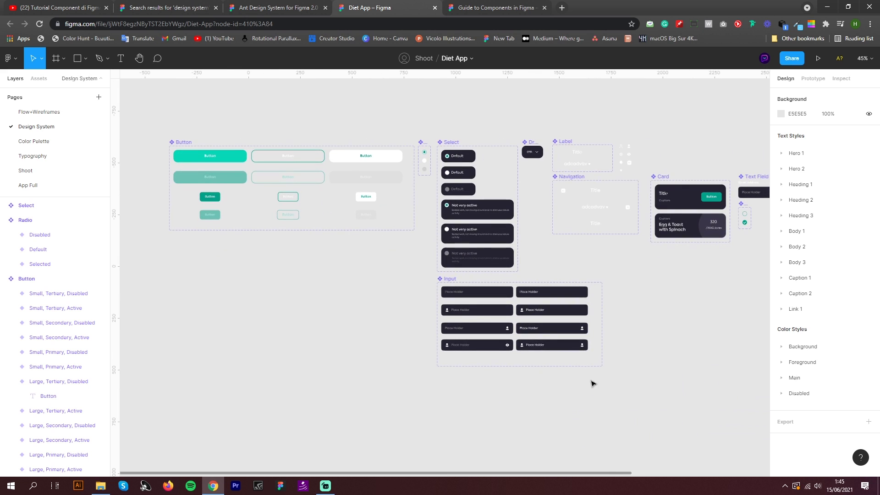
Step: Inspect the Status, Icon Left and Icon Right properties of the Input component's variants on the Design System page
scroll(575, 365, up, 5)
scroll(461, 207, up, 1)
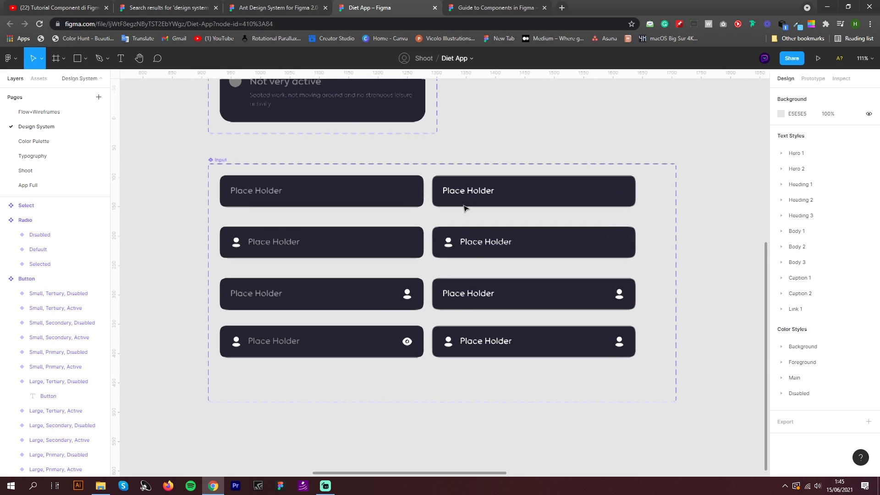
click(345, 205)
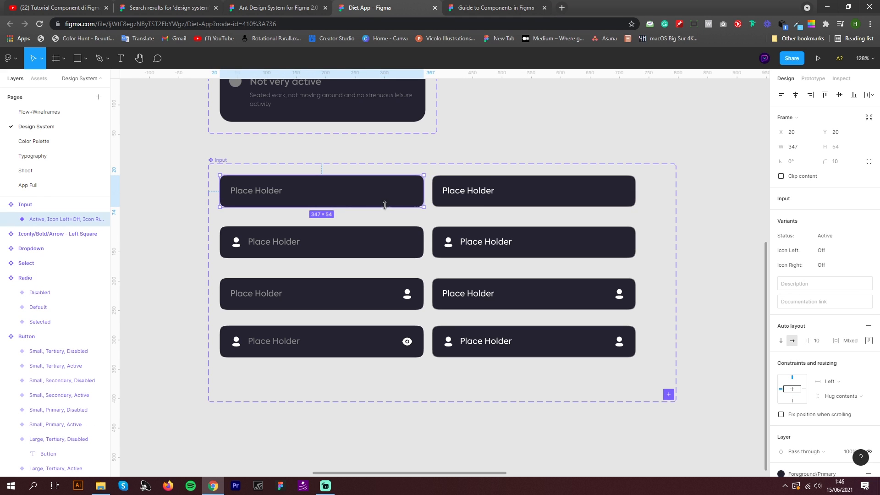
click(595, 198)
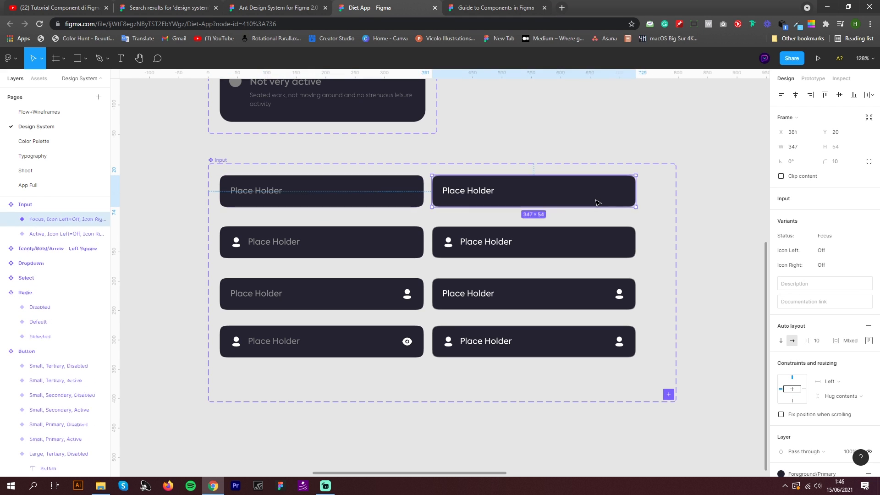
click(323, 254)
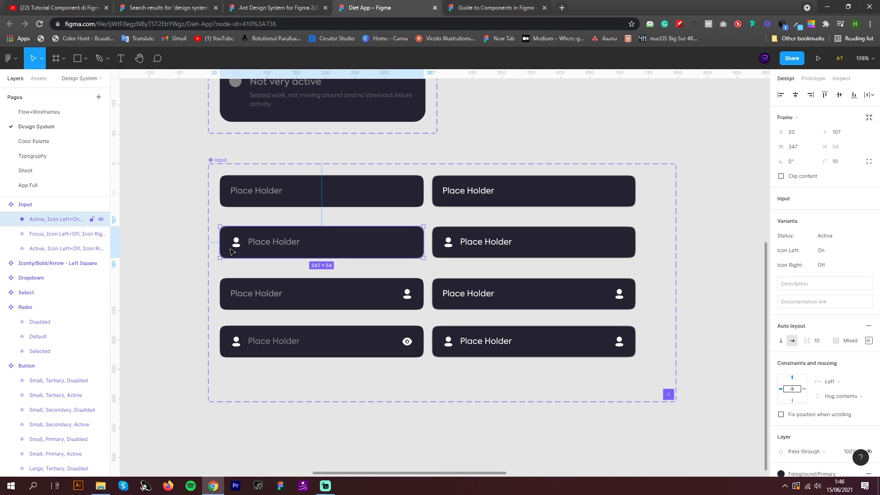
click(570, 251)
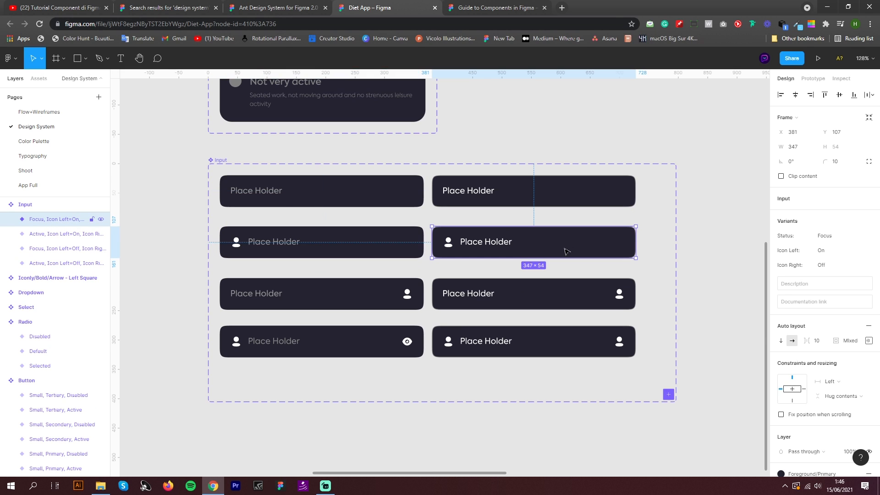
click(531, 299)
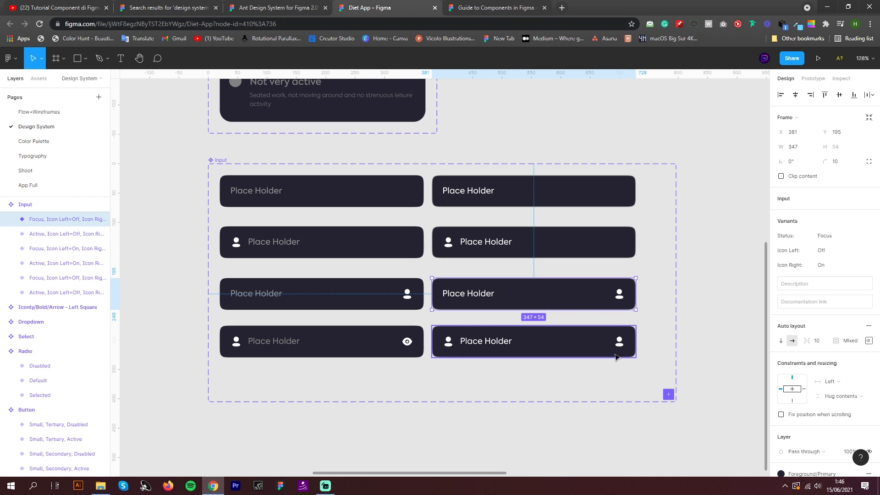
click(473, 379)
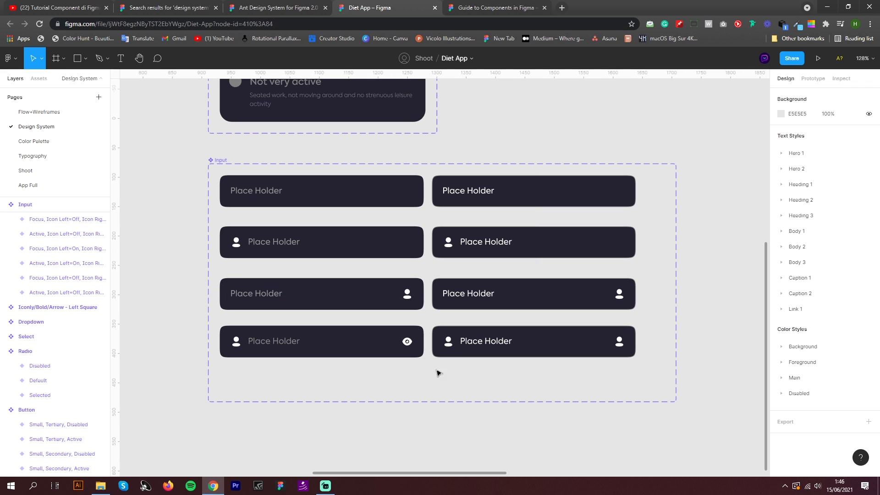
click(415, 203)
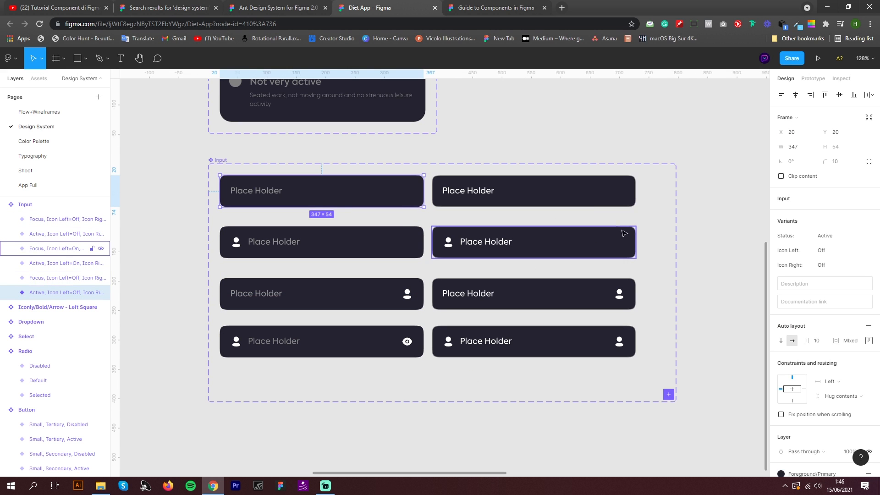
click(651, 260)
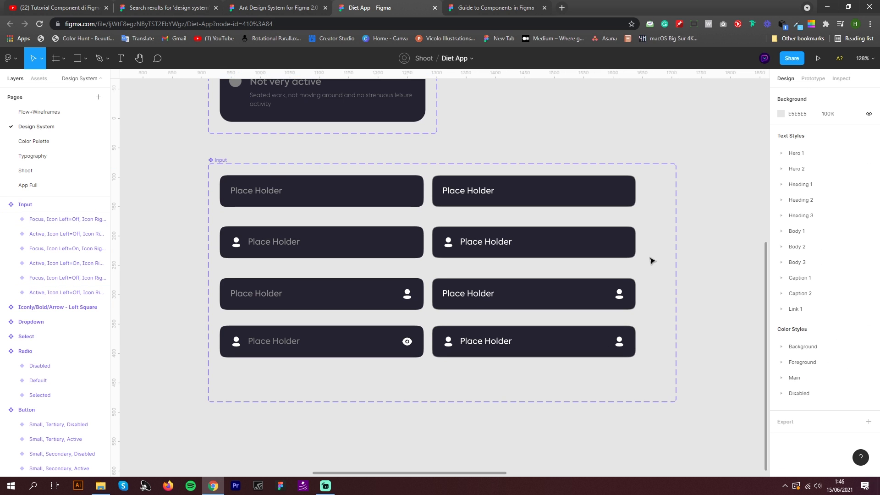
Step: Try to paste a duplicate of the Focus Input variant with only the right icon, and undo it
click(565, 306)
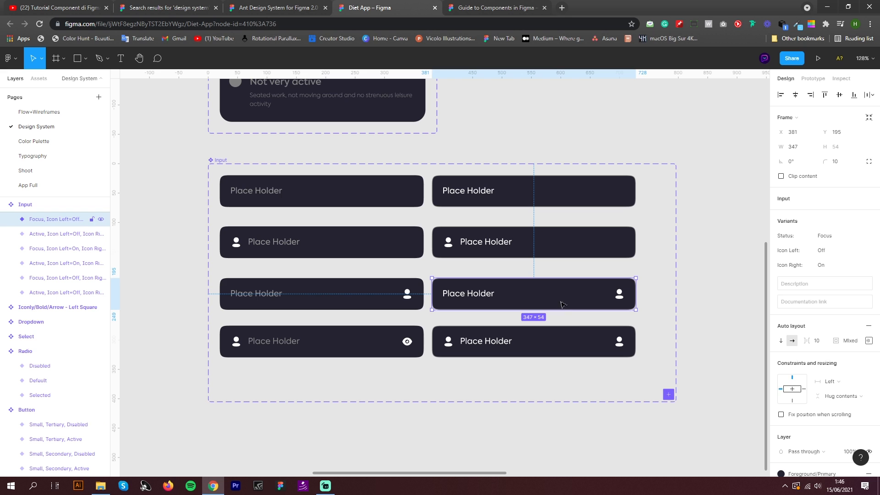
key(ctrl+c)
key(ctrl+c)
click(553, 404)
scroll(560, 300, down, 3)
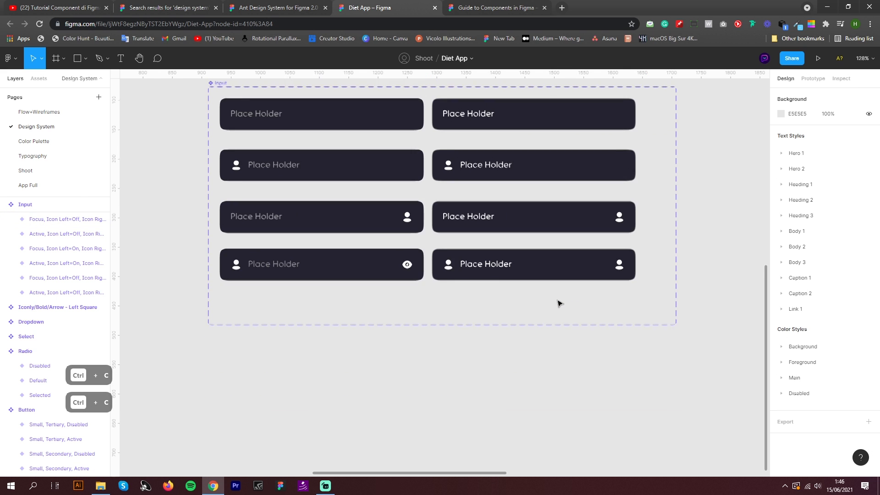
scroll(559, 303, down, 5)
key(ctrl+v)
drag(568, 137, 518, 294)
key(ctrl+z)
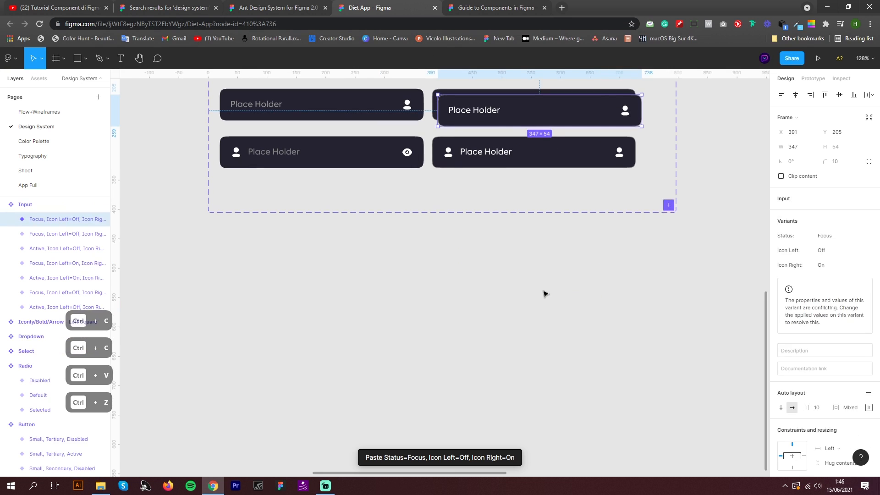
key(ctrl+z)
Step: Copy the Focus Input variant with only the right icon and paste it as an instance on the Flow+Wireframes page beside Onboarding 6
scroll(545, 293, up, 4)
click(531, 223)
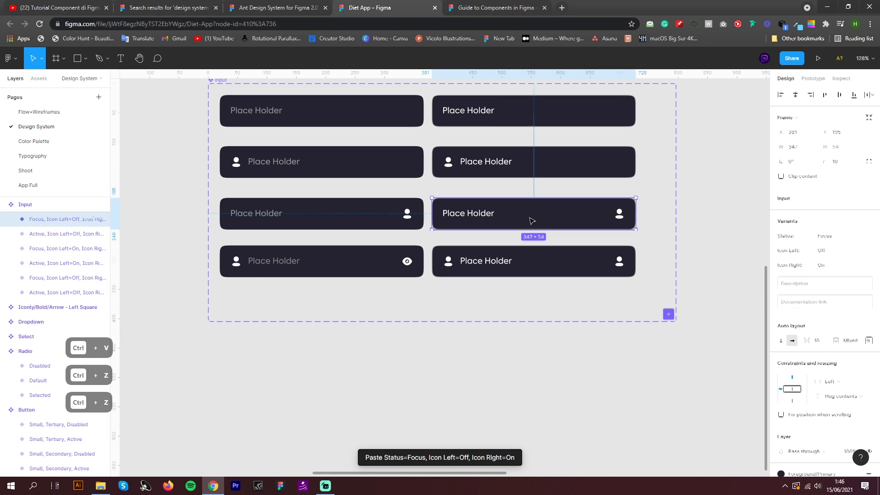
key(ctrl+c)
click(456, 362)
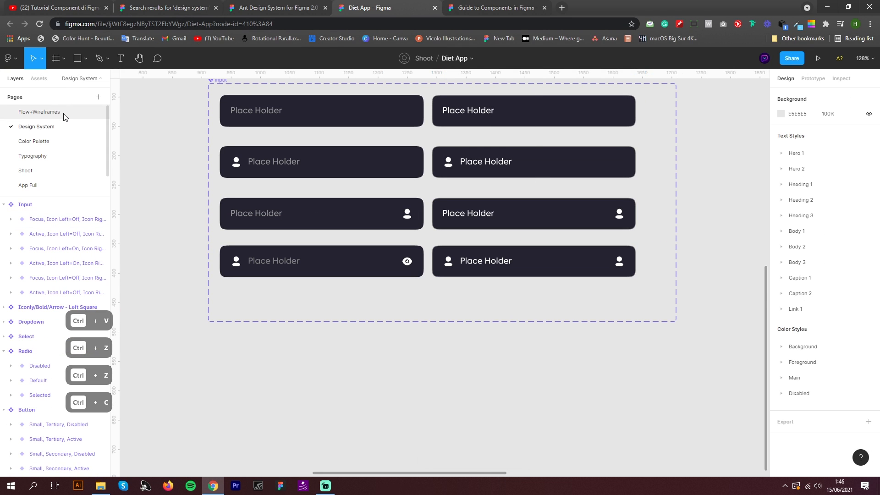
click(39, 112)
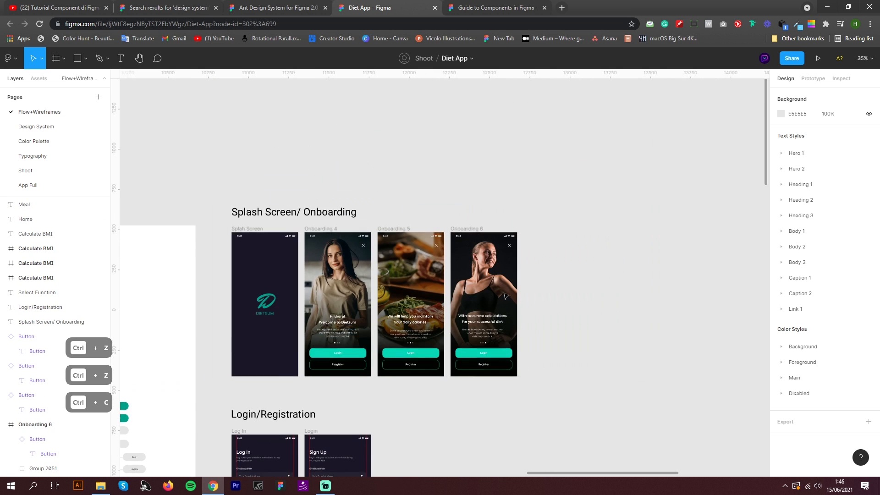
scroll(732, 312, up, 5)
key(ctrl+v)
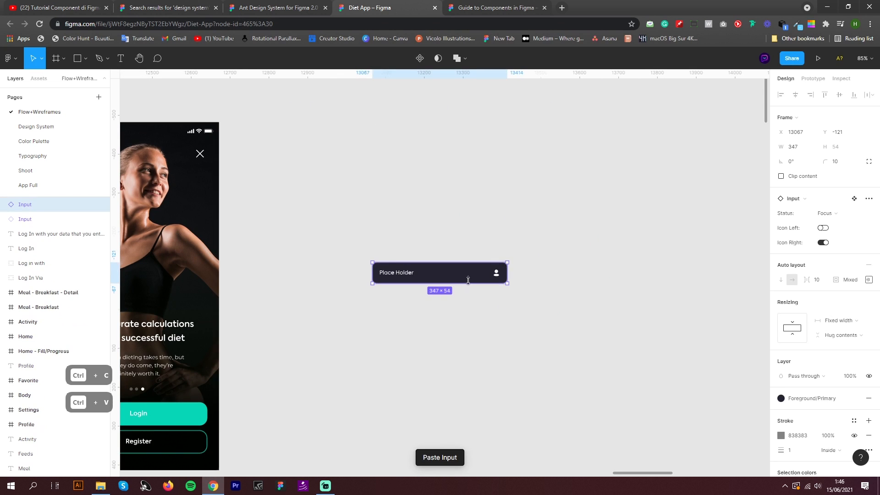
Step: Switch the Input instance's Status to Active and back to Focus
scroll(456, 280, up, 4)
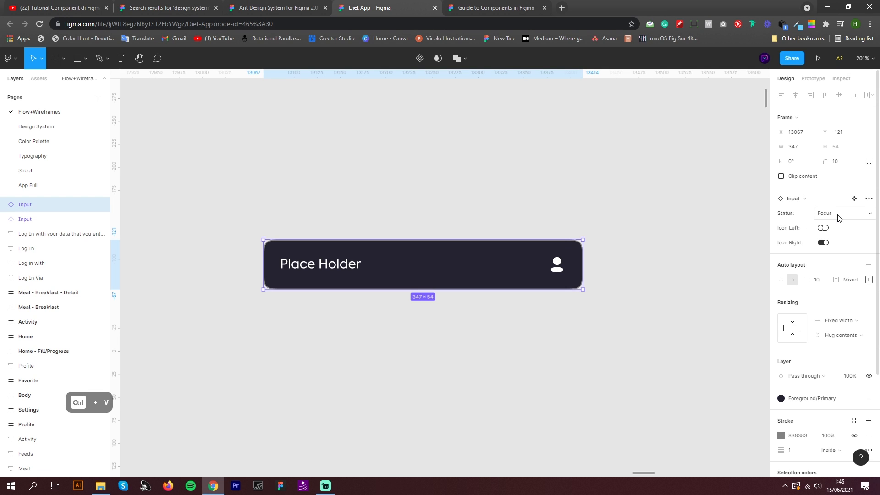
click(838, 216)
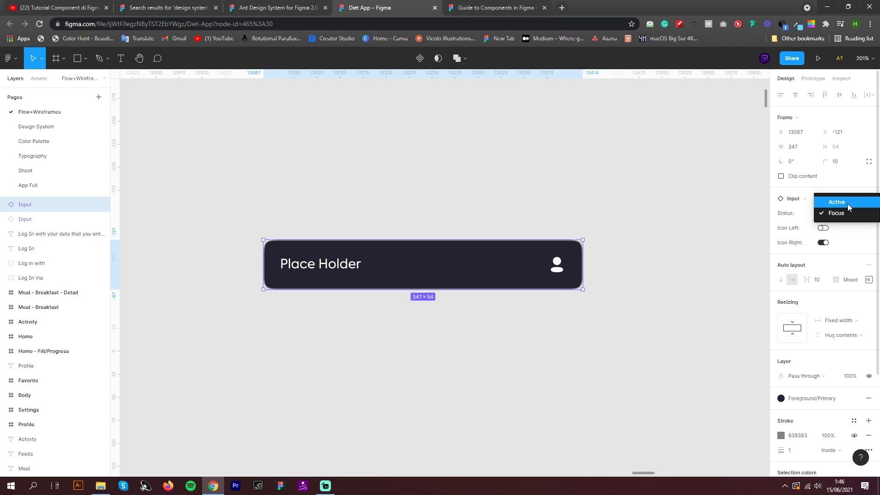
click(847, 203)
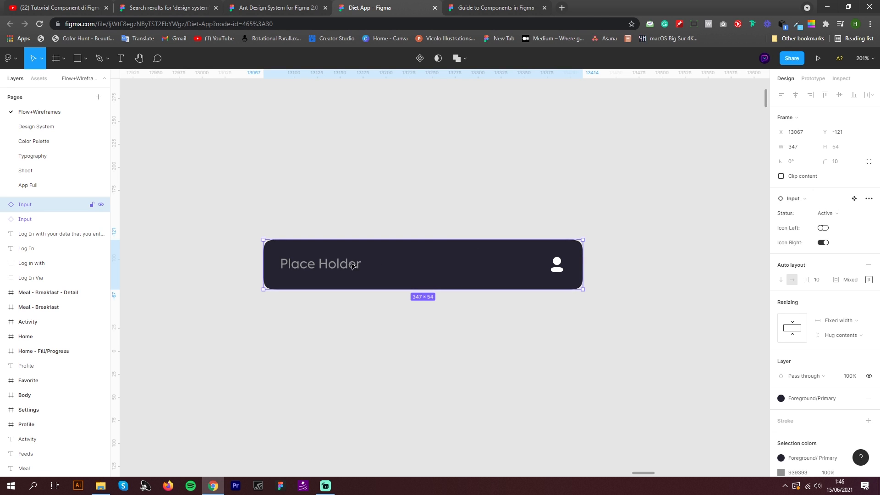
click(839, 214)
click(846, 226)
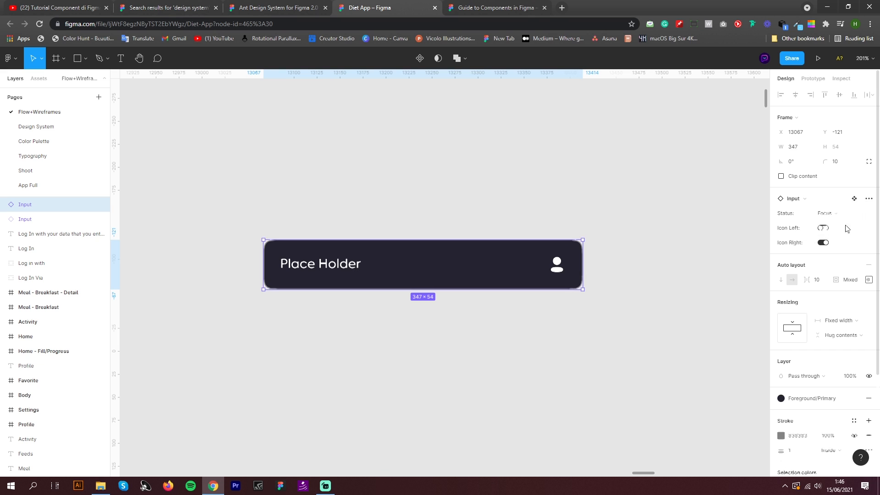
click(579, 206)
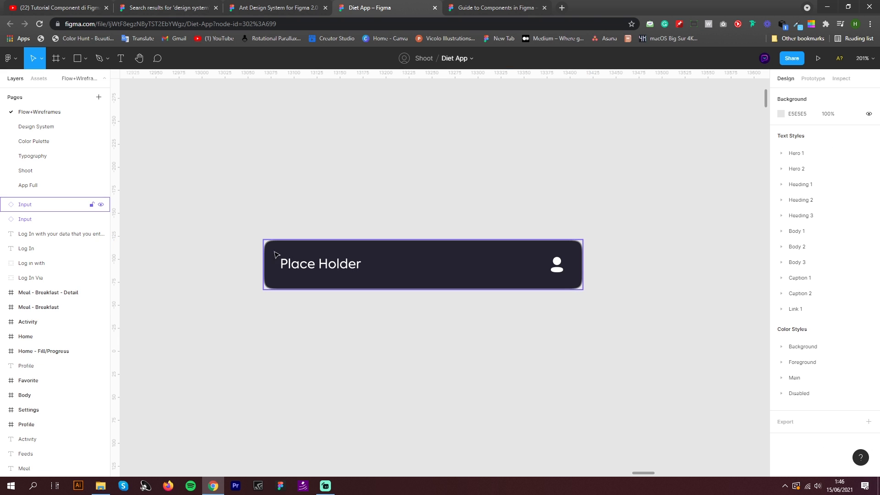
click(530, 269)
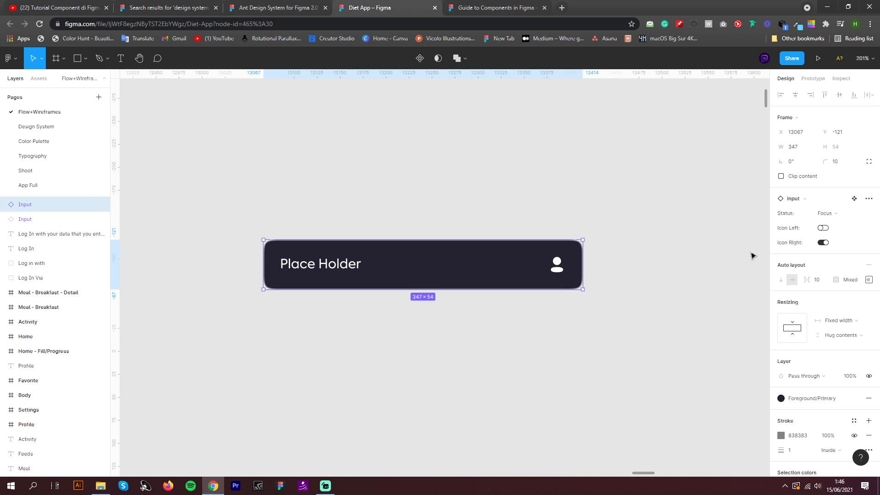
Step: Try different icon combinations on the Input instance, ending with Status Active and both Icon Left and Icon Right on
click(823, 228)
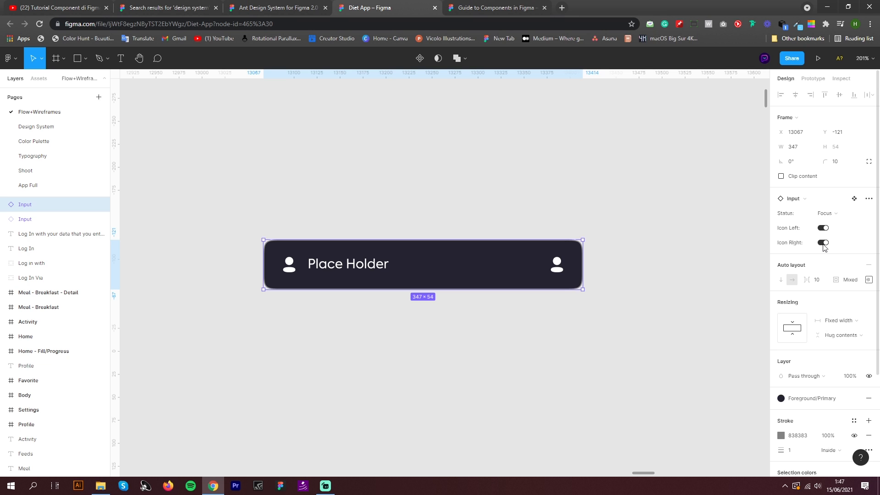
click(823, 243)
click(825, 213)
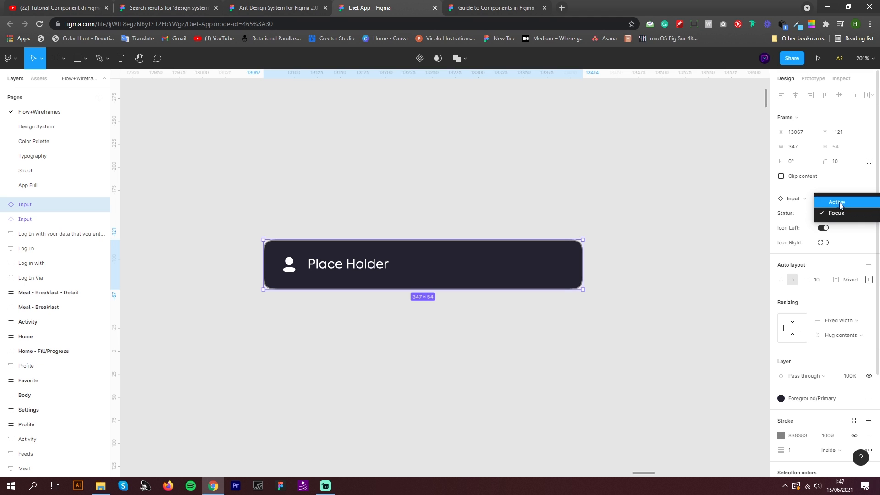
click(843, 203)
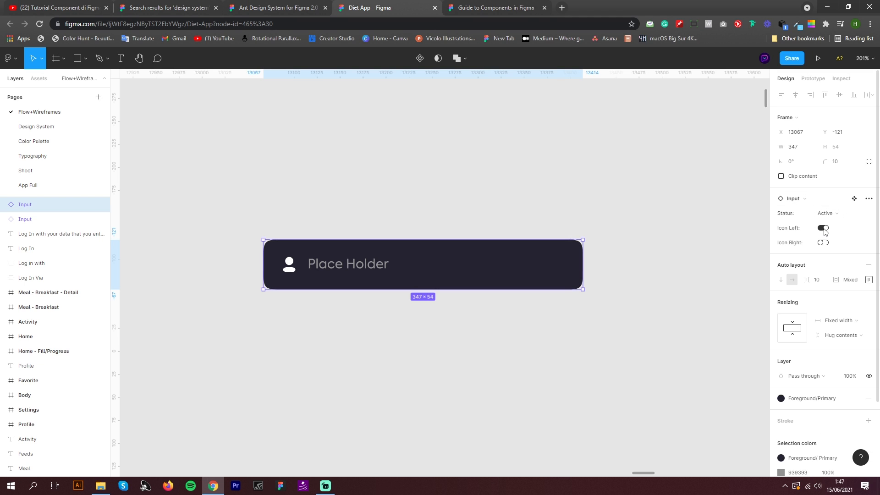
click(823, 229)
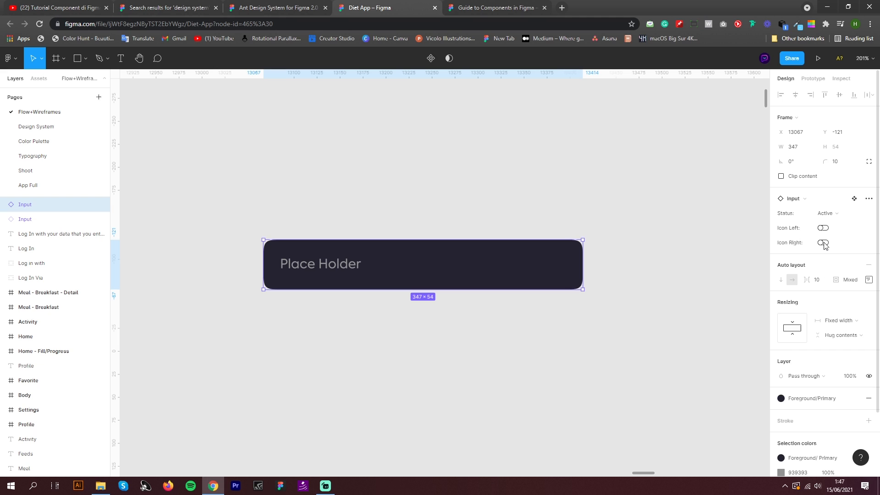
click(822, 243)
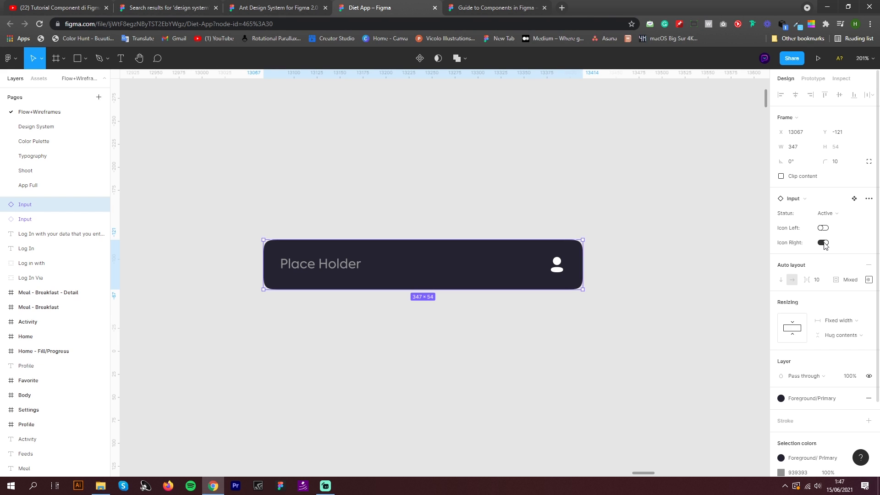
click(823, 228)
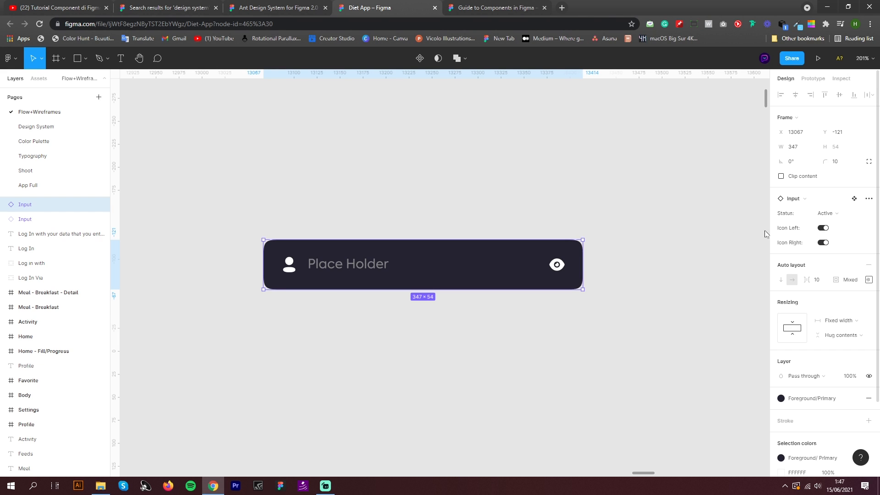
Step: Move the Input instance higher on the canvas to leave empty space beneath it
click(548, 222)
scroll(413, 196, down, 3)
scroll(414, 196, down, 1)
drag(441, 230, 432, 131)
click(429, 199)
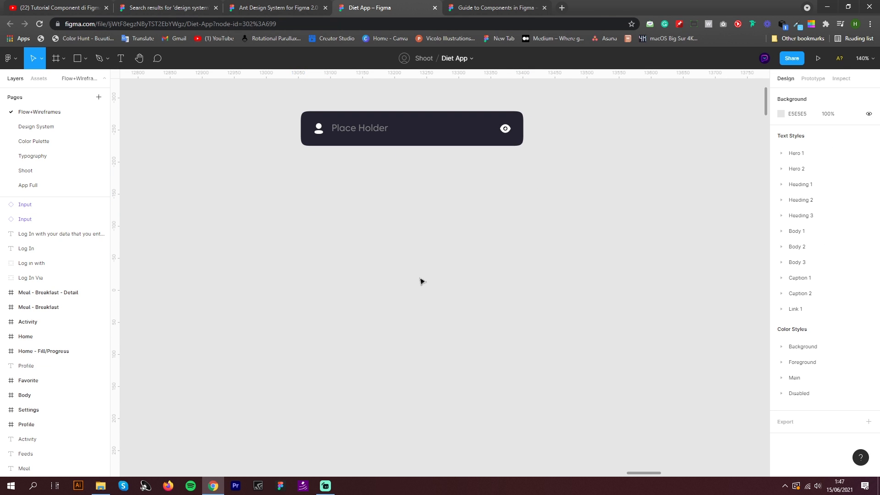
Step: Add the text "Placeholder" on the canvas below the Input instance
key(t)
click(345, 243)
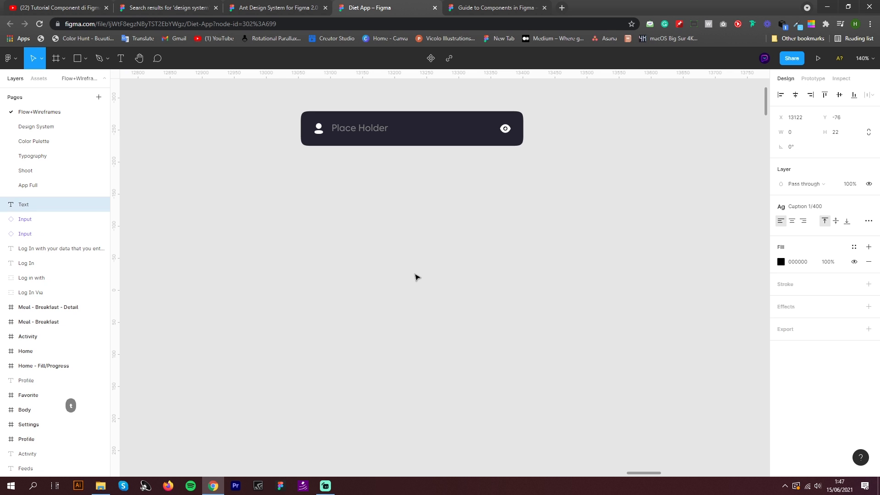
text(Place)
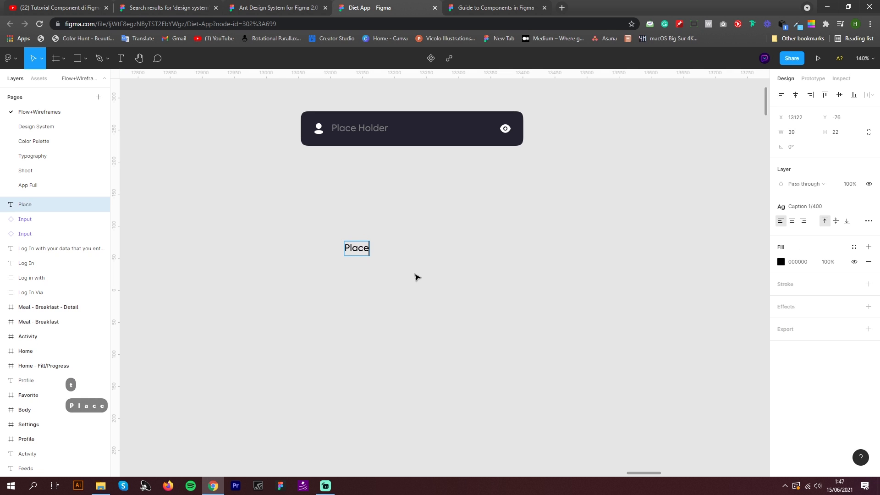
text(holder)
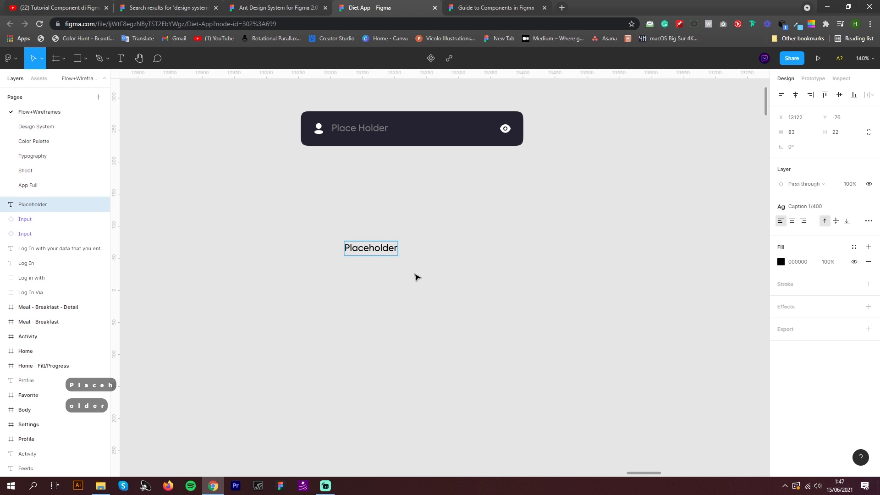
click(417, 276)
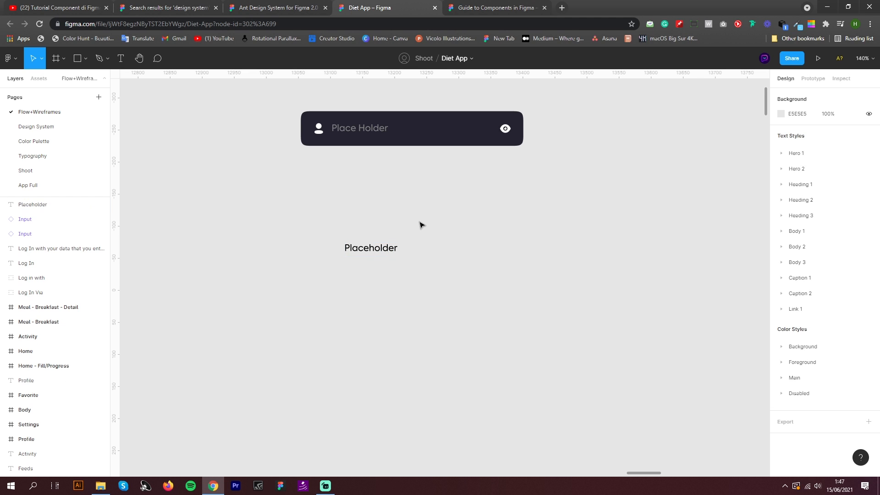
Step: Copy the Iconly/Light/Profile icon from the Design System page
click(39, 132)
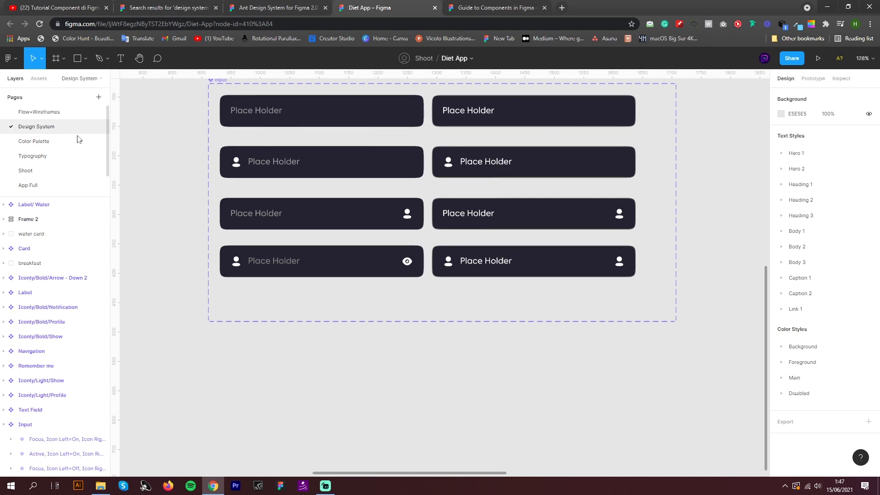
scroll(384, 336, down, 4)
scroll(387, 336, up, 5)
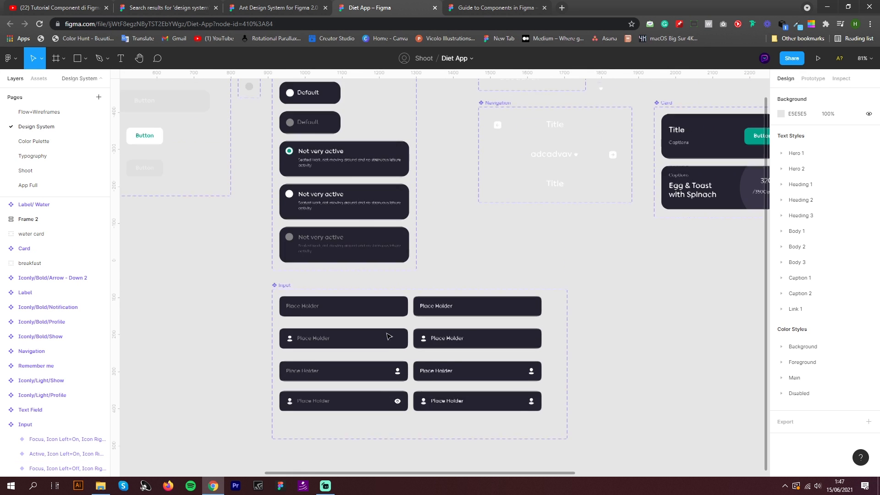
ctrl+scroll(646, 218, up, 10)
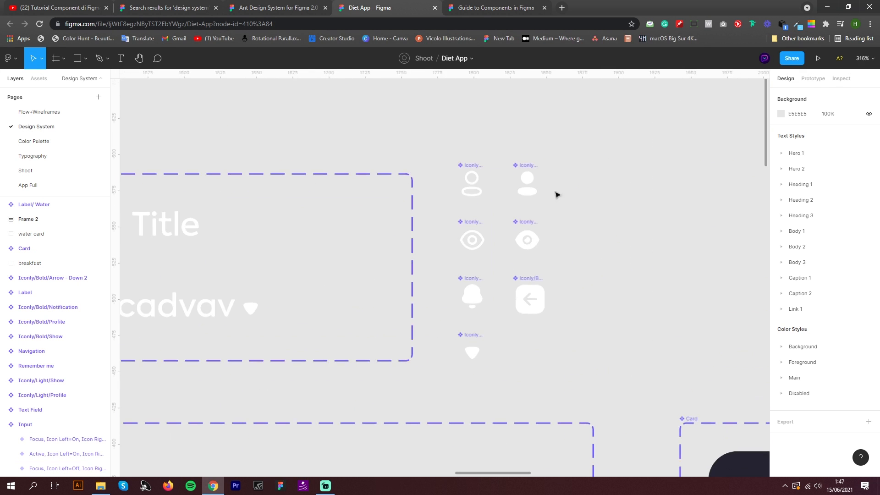
click(475, 176)
key(ctrl+c)
Step: Paste the Profile icon on the Flow+Wireframes page and place one copy on each side of the Placeholder text
click(39, 112)
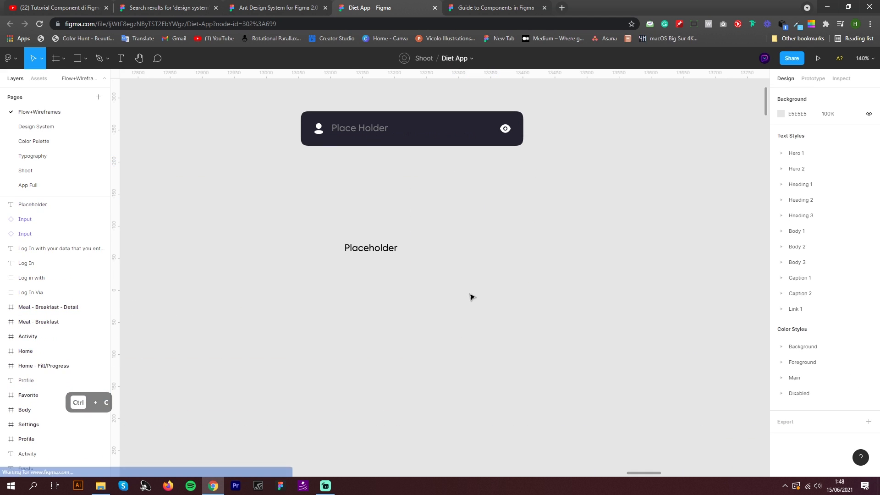
key(ctrl+v)
drag(439, 274, 332, 253)
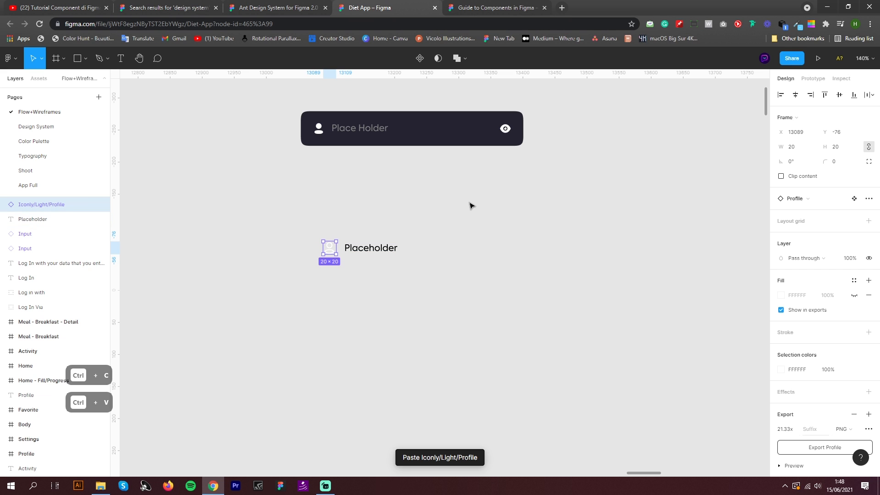
key(ctrl+z)
key(ctrl+z)
key(ctrl+z)
key(ctrl+z)
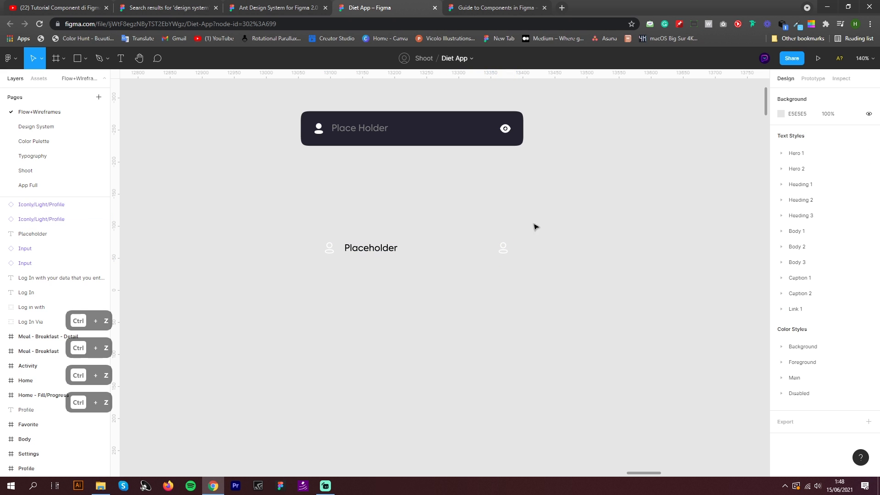
Step: Wrap both icons and the Placeholder text in a horizontal auto layout frame with 10 spacing between items
drag(582, 215, 297, 274)
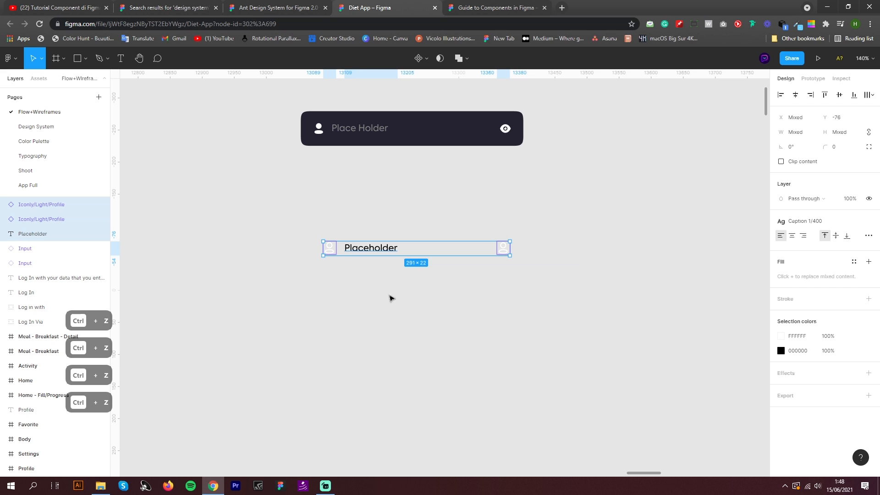
key(shift+a)
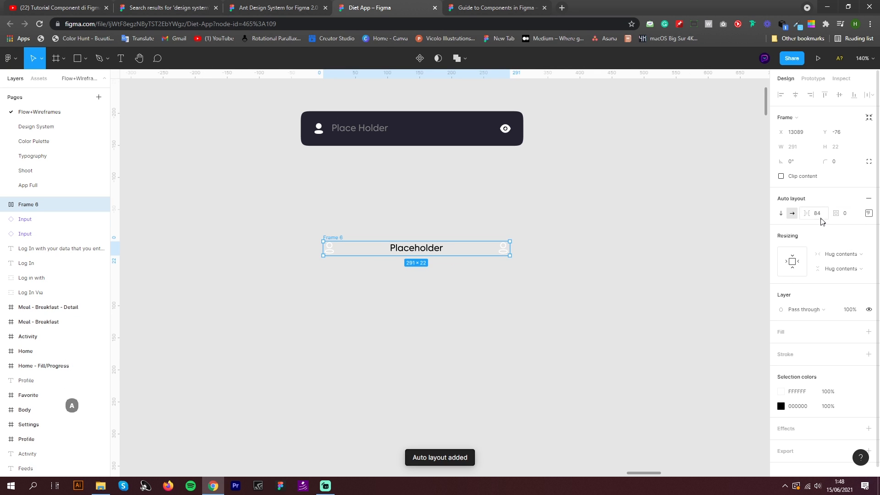
click(821, 217)
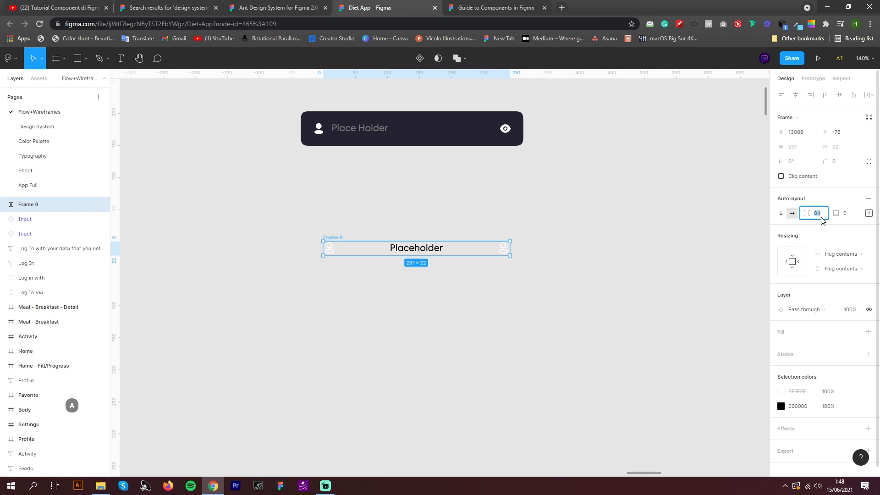
text(10)
key(Return)
Step: Set the auto layout frame's padding to 16 at top and bottom and 20 at left and right
click(868, 213)
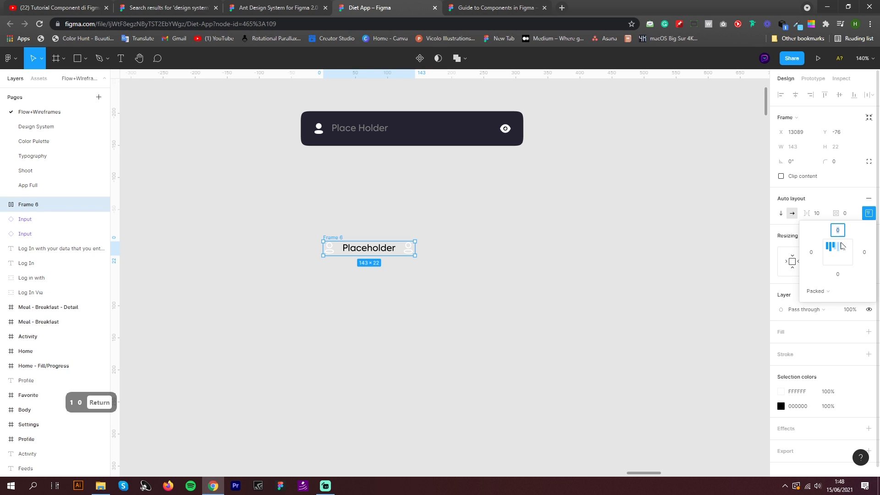
text(16)
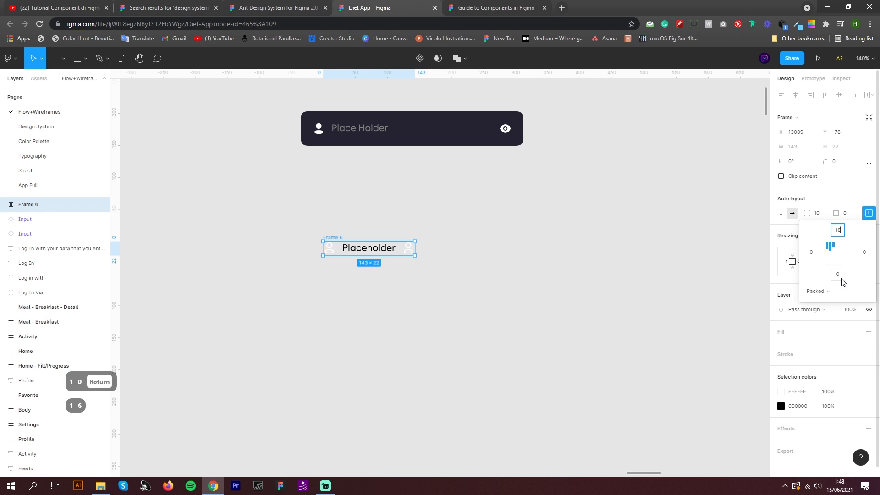
click(841, 276)
text(16)
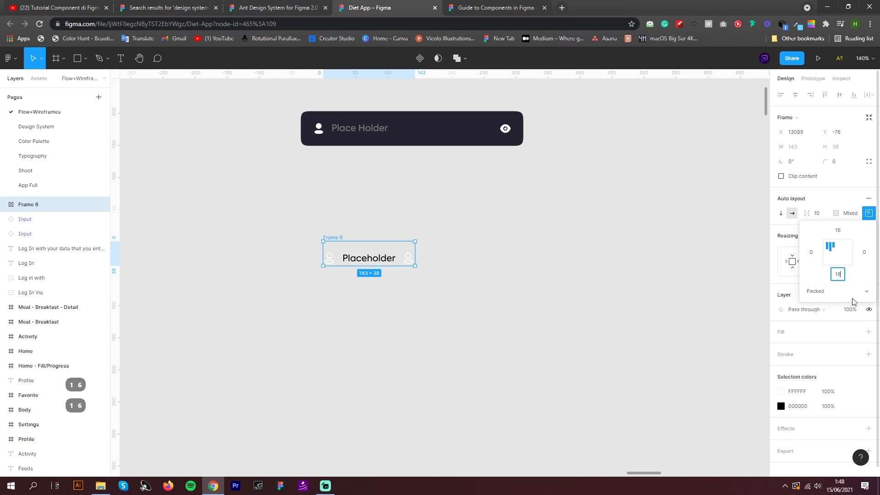
click(814, 256)
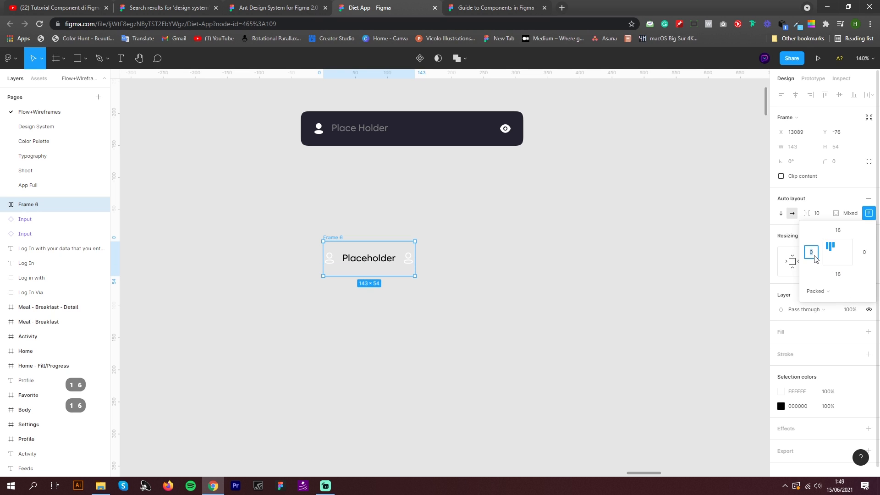
text(20)
click(863, 254)
text(20)
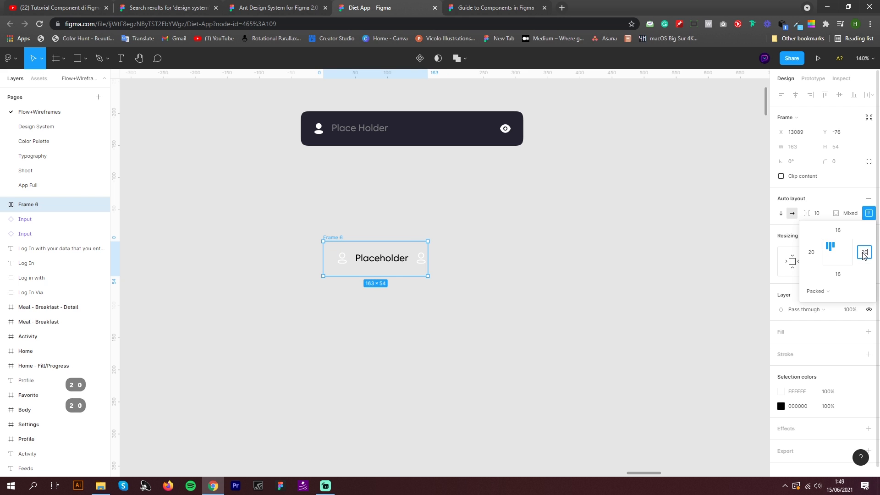
key(Return)
click(504, 257)
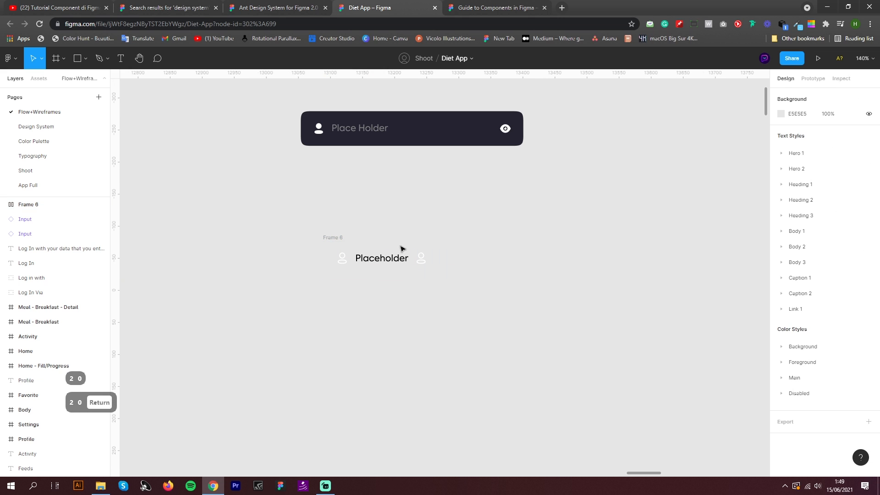
Step: Add a fill to the auto layout frame and sample the Input instance's dark background color 252331 for it
click(335, 241)
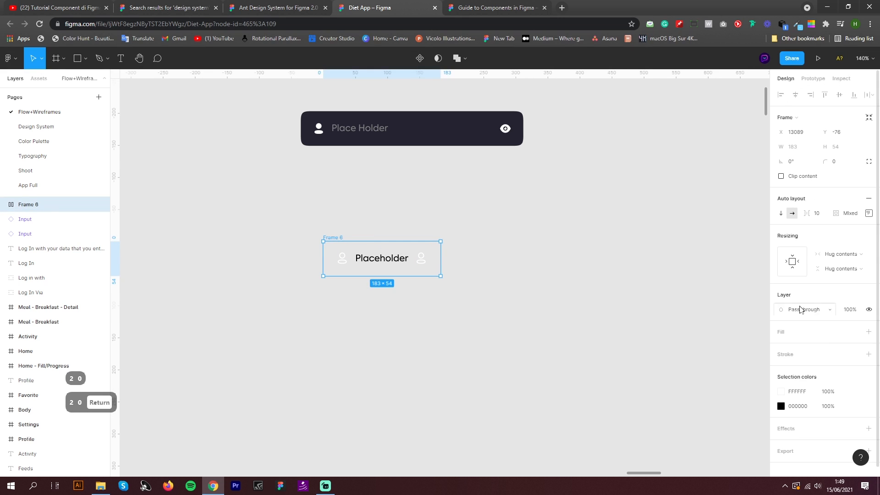
click(869, 331)
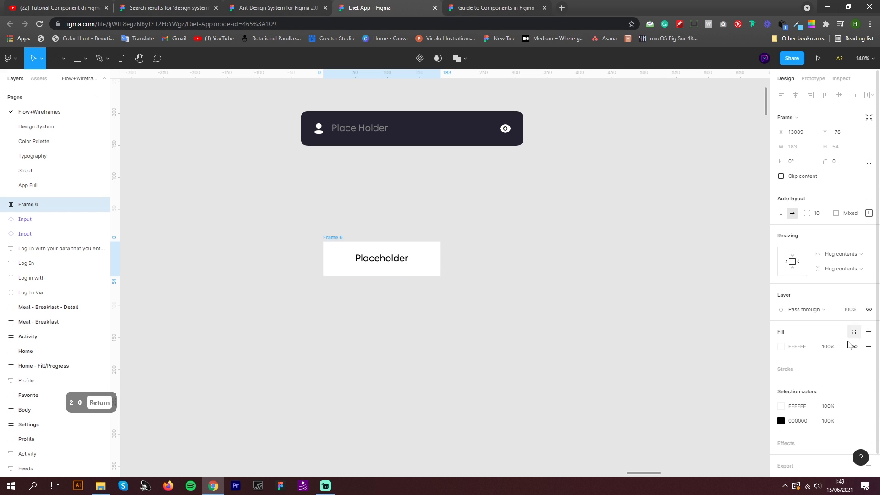
click(781, 346)
click(672, 373)
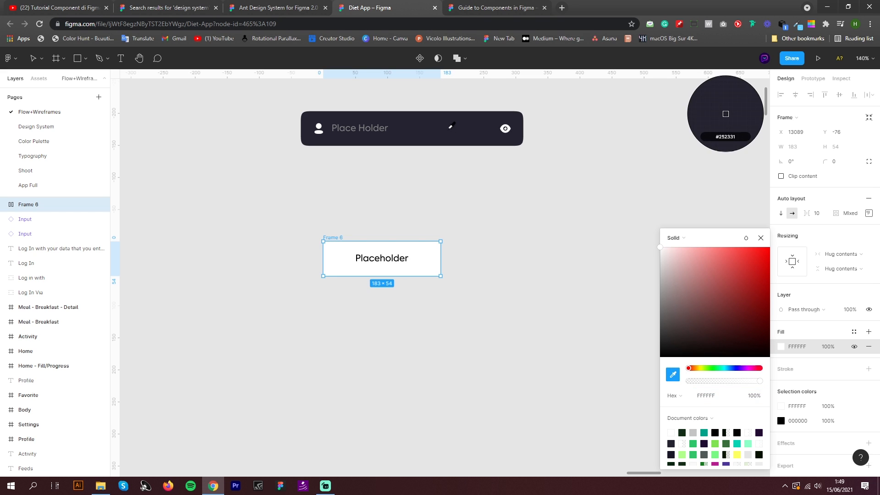
click(449, 125)
click(513, 232)
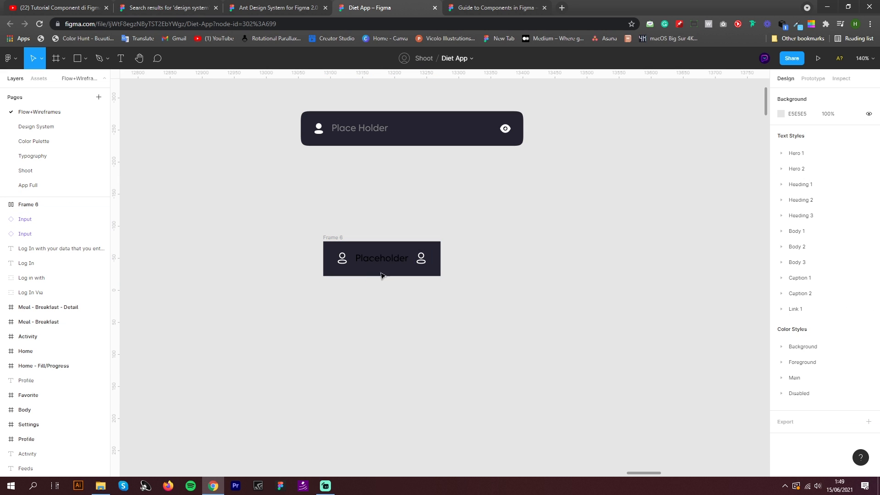
Step: Copy the gray 818181 from the Input instance's placeholder text and apply it to the new Placeholder text
click(387, 265)
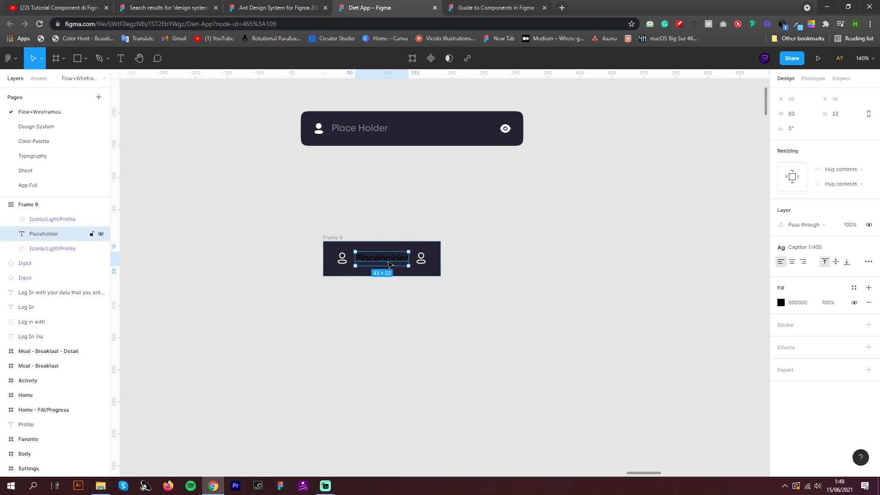
double_click(372, 133)
click(800, 324)
key(ctrl+c)
click(382, 258)
click(799, 302)
key(ctrl+v)
key(Return)
click(481, 250)
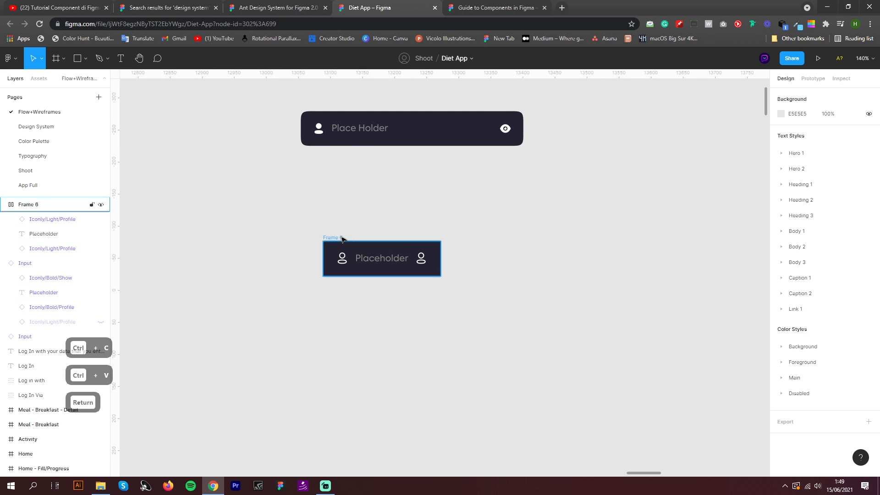
Step: Set the corner radius of the auto layout frame to 12
click(341, 238)
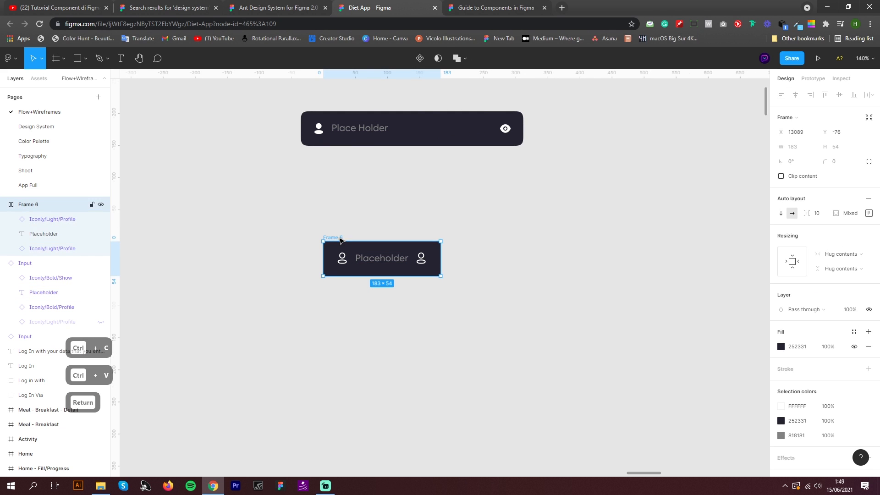
click(836, 163)
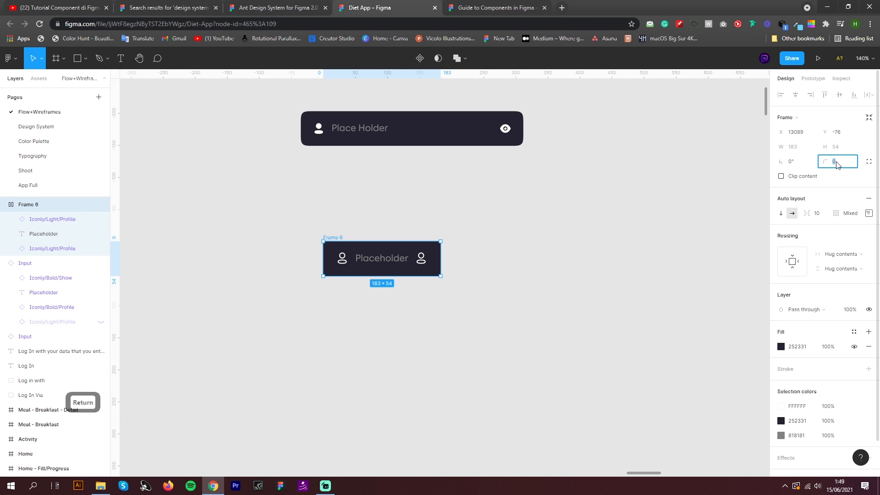
key(shift+Up)
key(shift+Up)
key(shift+Down)
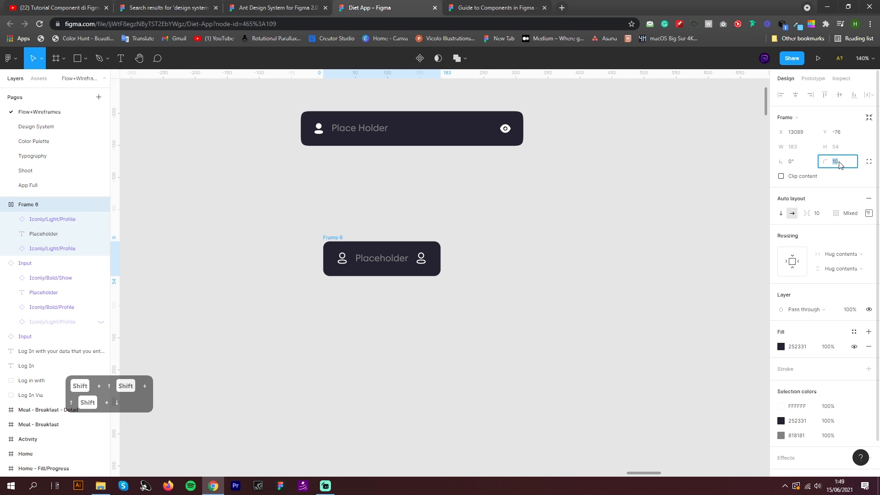
text(12)
key(Return)
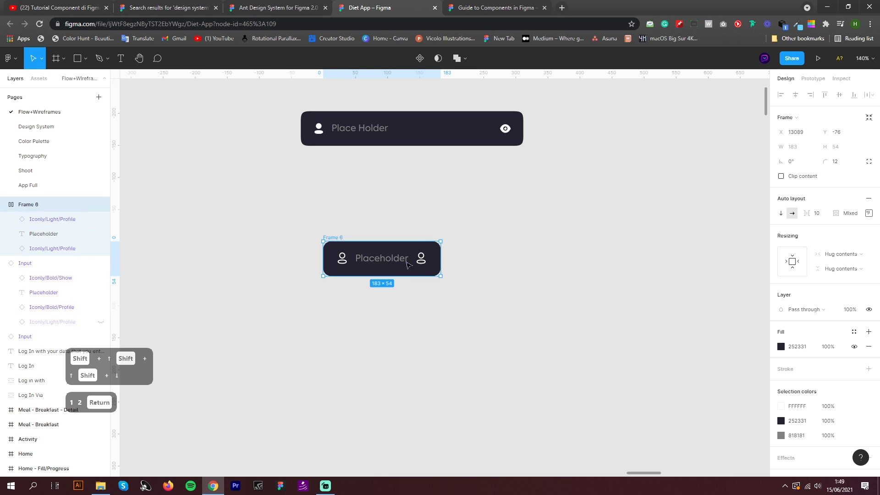
Step: Align the frame under the Input instance, widen it to 347, and set the Placeholder text's horizontal resizing to Fill container
drag(407, 264, 523, 255)
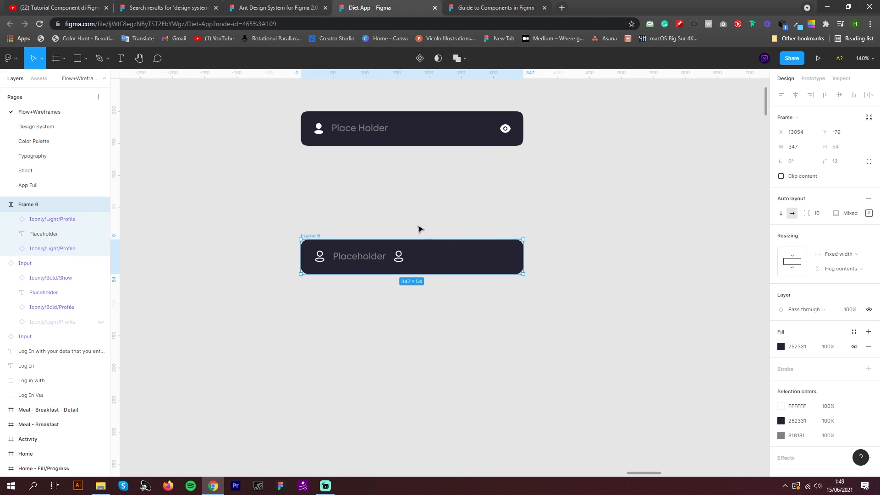
click(418, 229)
click(380, 256)
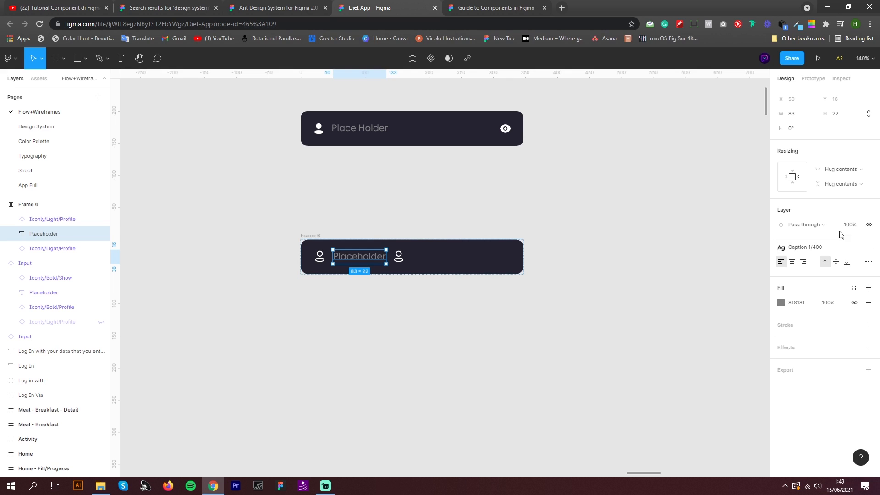
click(842, 169)
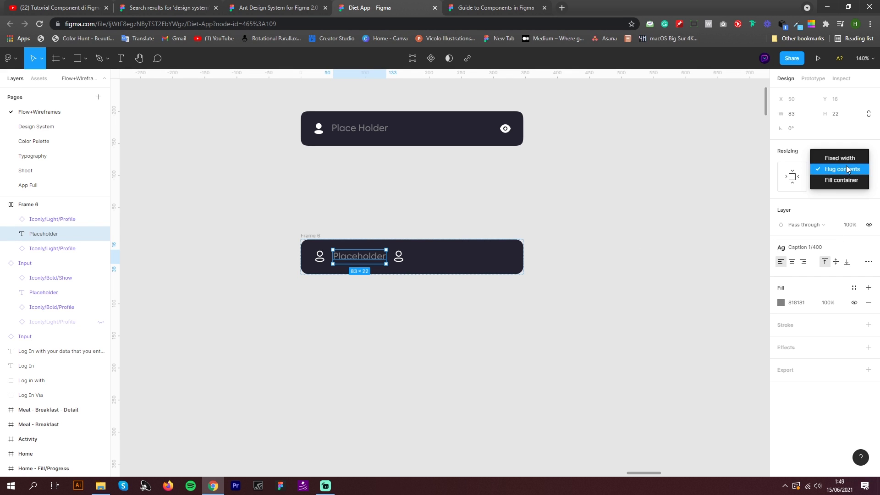
click(850, 183)
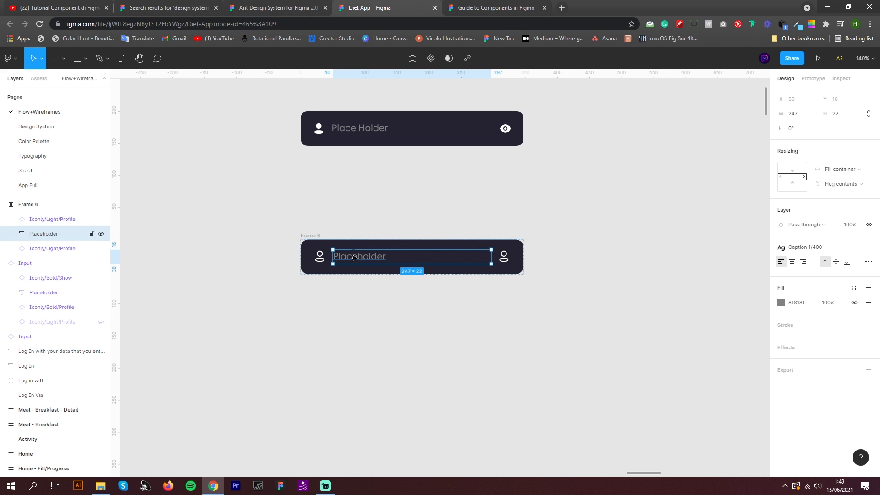
key(Escape)
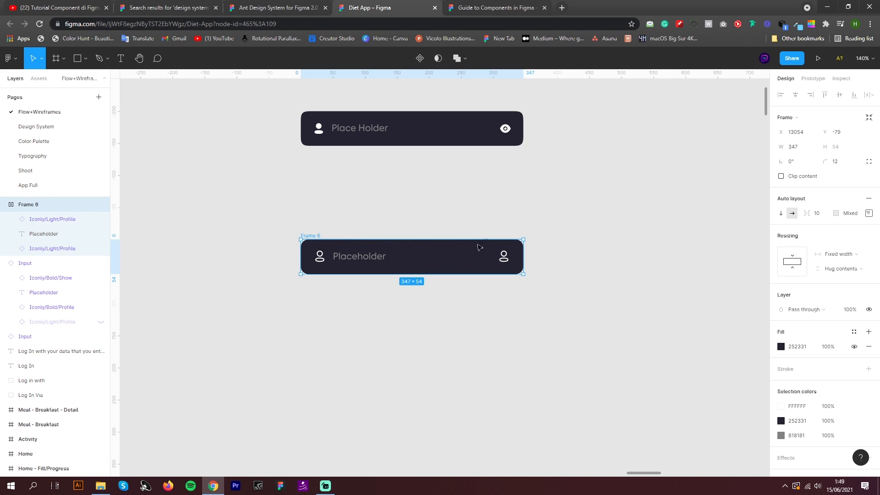
click(374, 228)
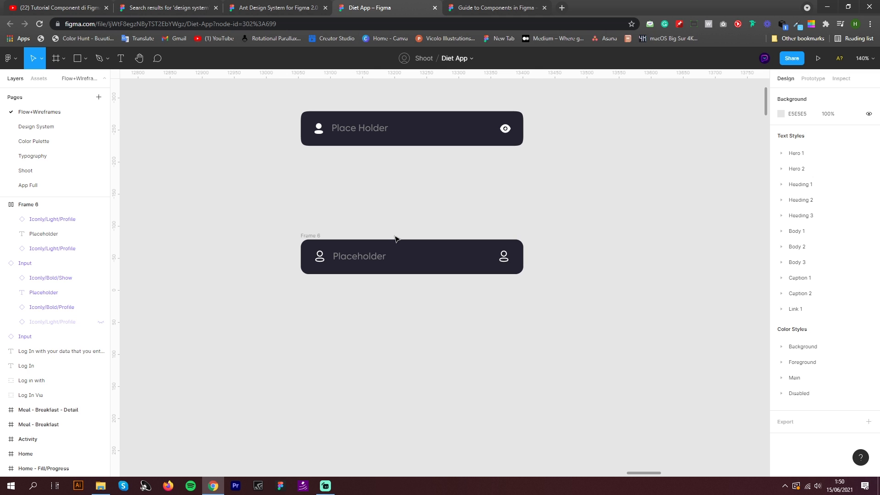
Step: Rename the frame as "Input field" and set its auto layout alignment to left, vertically centered
click(310, 235)
click(311, 235)
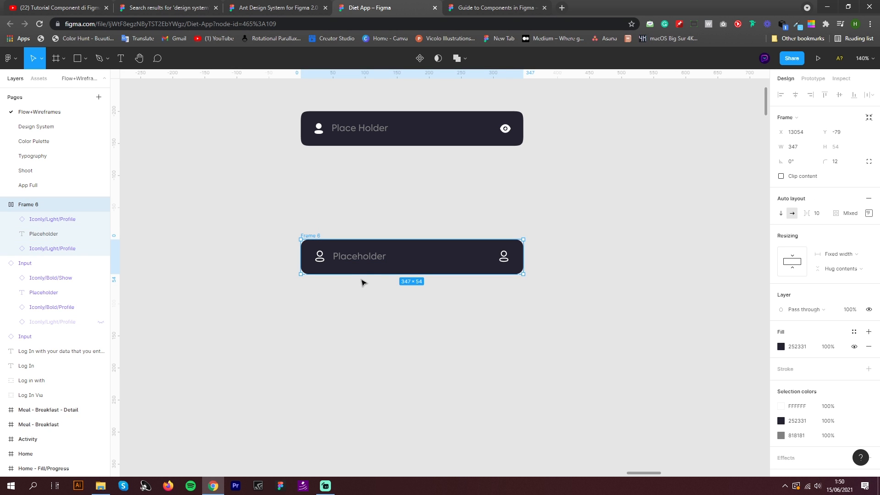
key(ctrl+r)
text(Input field)
key(Return)
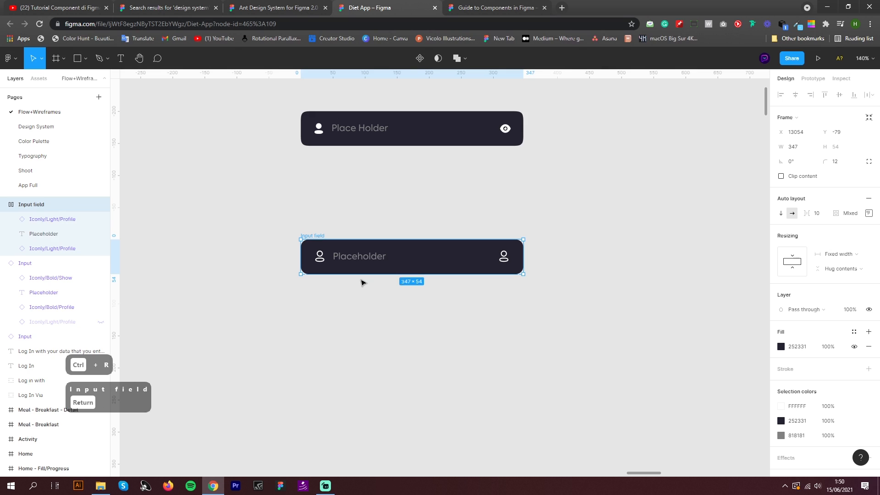
click(872, 215)
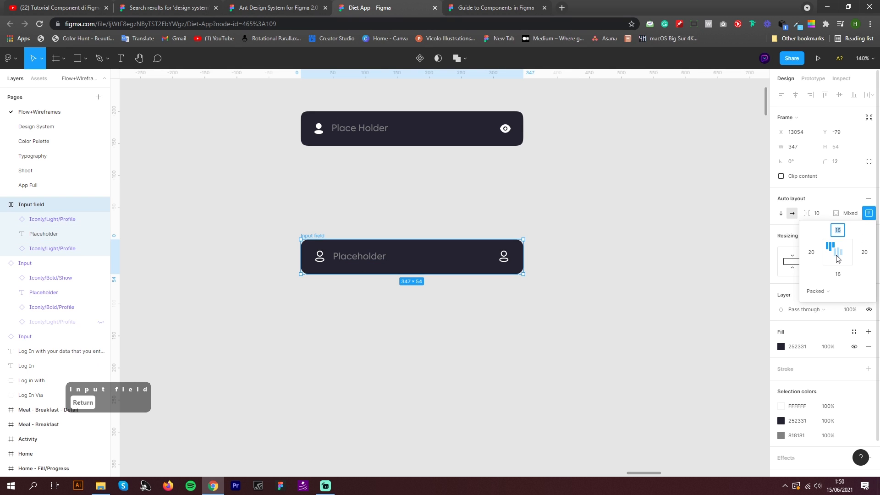
click(830, 252)
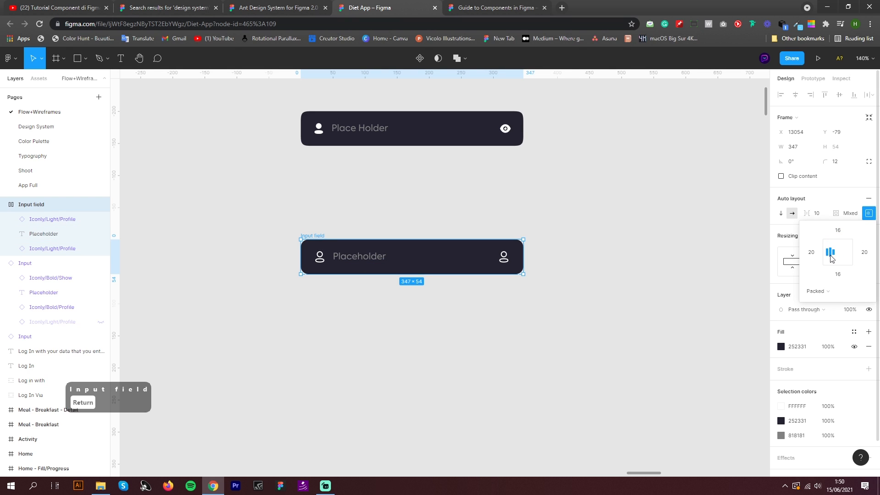
Step: Undo the last two changes and turn the Input field frame into a component
key(ctrl+z)
key(ctrl+z)
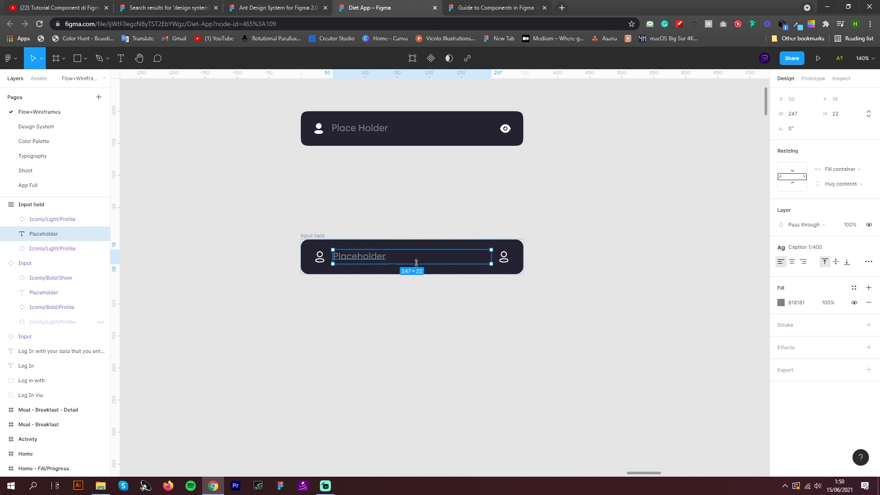
click(319, 237)
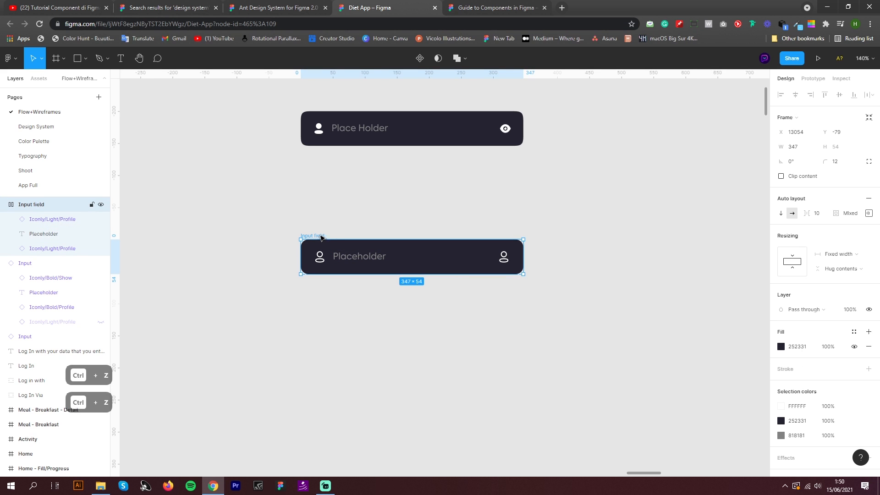
click(420, 60)
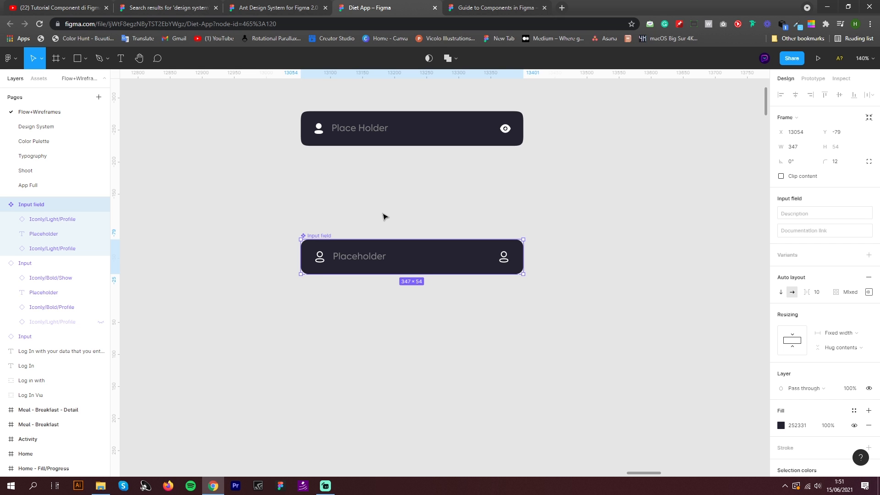
Step: Cut the Input field component from the Flow+Wireframes page and paste it onto the Design System page
key(ctrl+x)
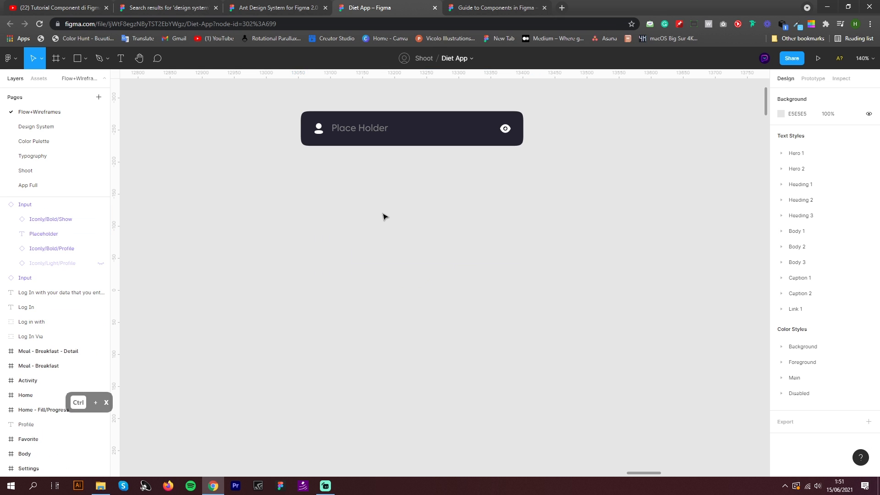
click(52, 131)
scroll(415, 196, down, 5)
scroll(408, 184, down, 10)
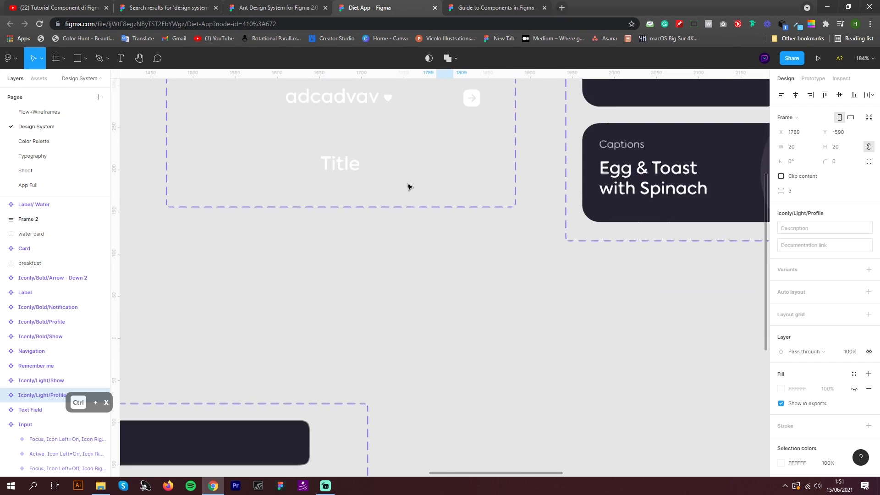
scroll(256, 355, down, 3)
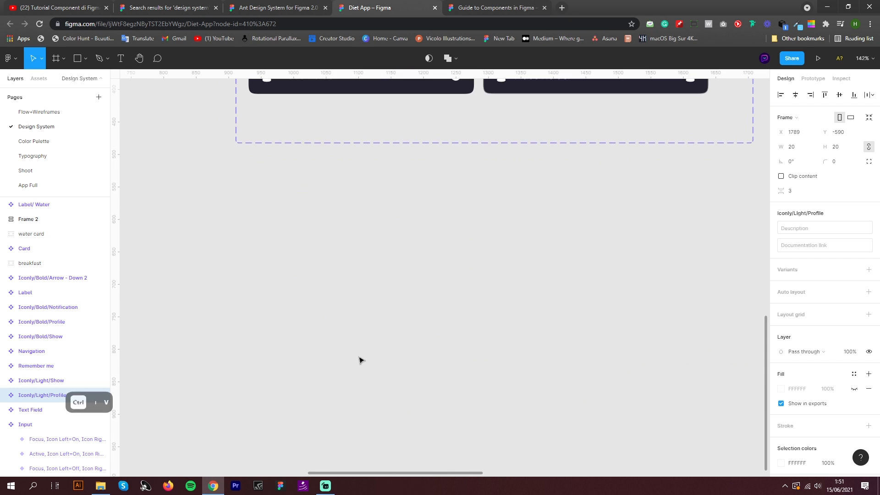
key(ctrl+v)
scroll(379, 265, down, 3)
Step: Move the pasted Input field component into the empty canvas area beside the existing Input component set
drag(447, 186, 453, 415)
scroll(525, 443, up, 5)
scroll(529, 444, up, 2)
scroll(224, 271, down, 3)
drag(232, 280, 308, 253)
scroll(418, 322, up, 2)
click(418, 322)
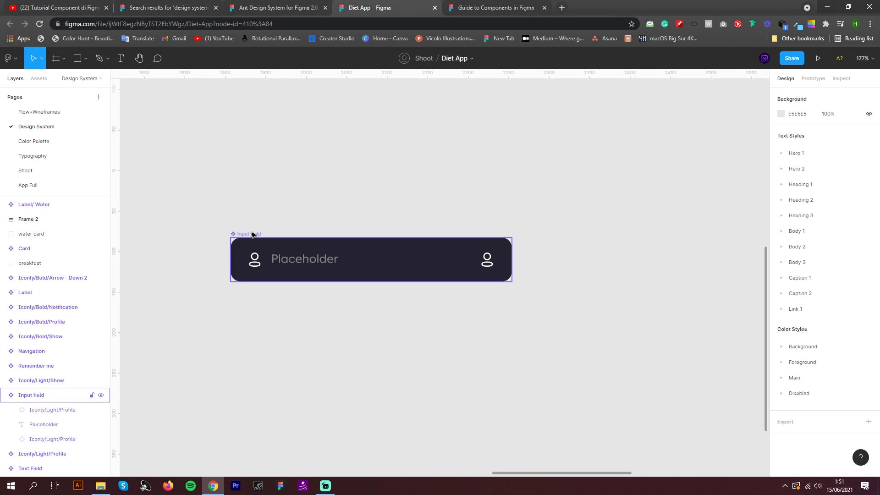
Step: Add a second variant to the Input field component and review the existing Input set's variants as reference
click(252, 234)
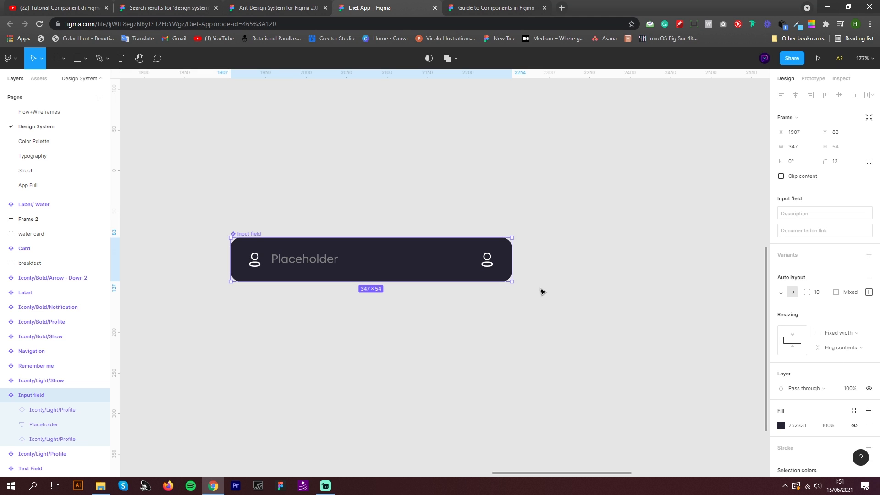
click(869, 256)
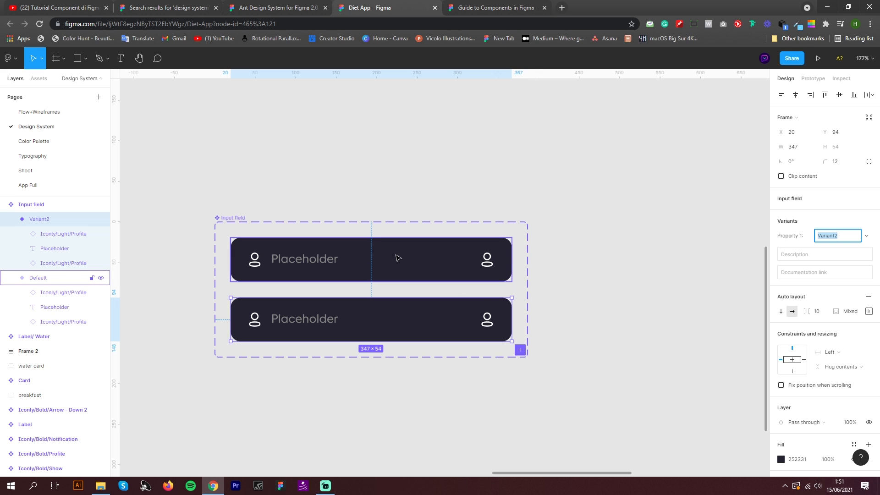
scroll(587, 211, down, 5)
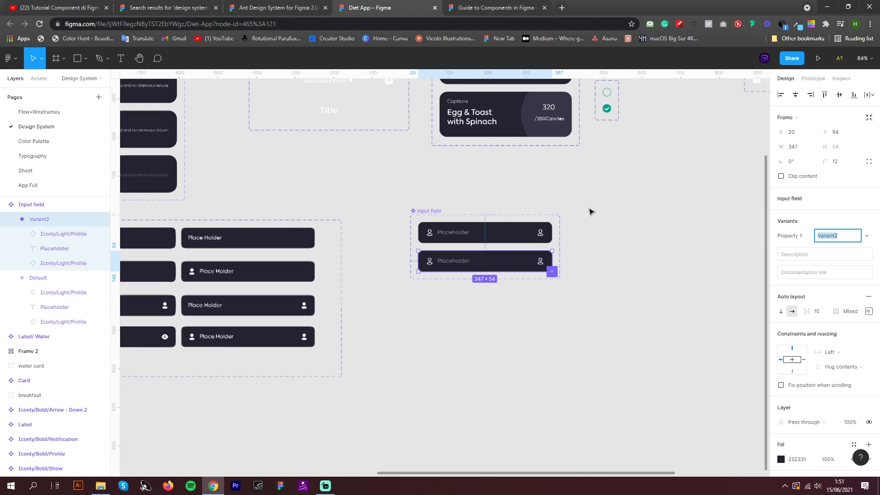
scroll(188, 234, up, 4)
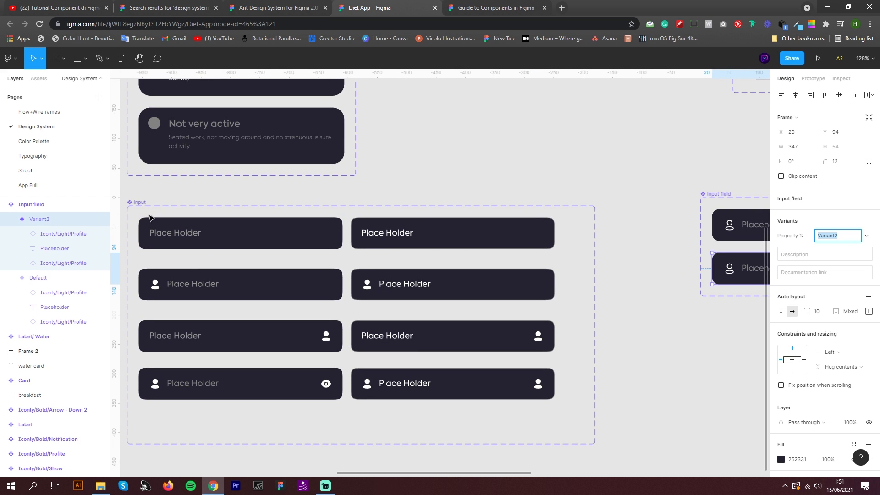
scroll(215, 231, down, 4)
scroll(523, 220, up, 2)
Step: Hide both the leading and trailing Profile icons in the Default variant of Input field
click(383, 227)
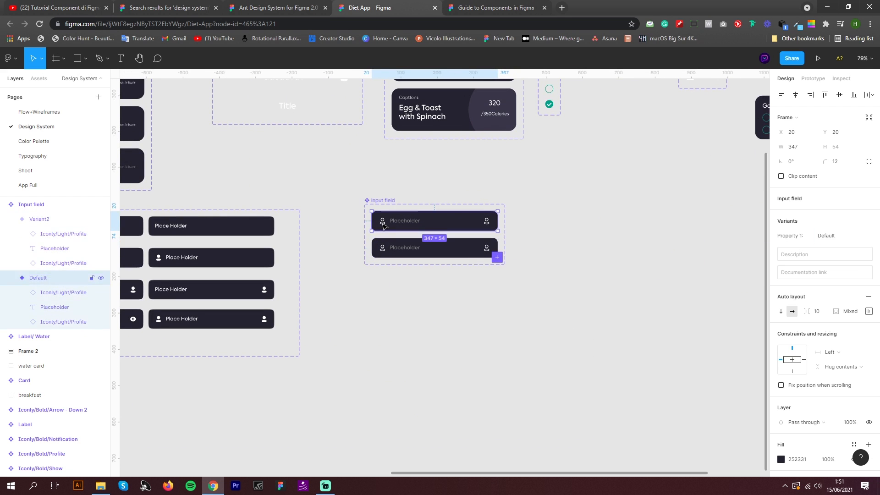
click(383, 224)
scroll(419, 223, up, 3)
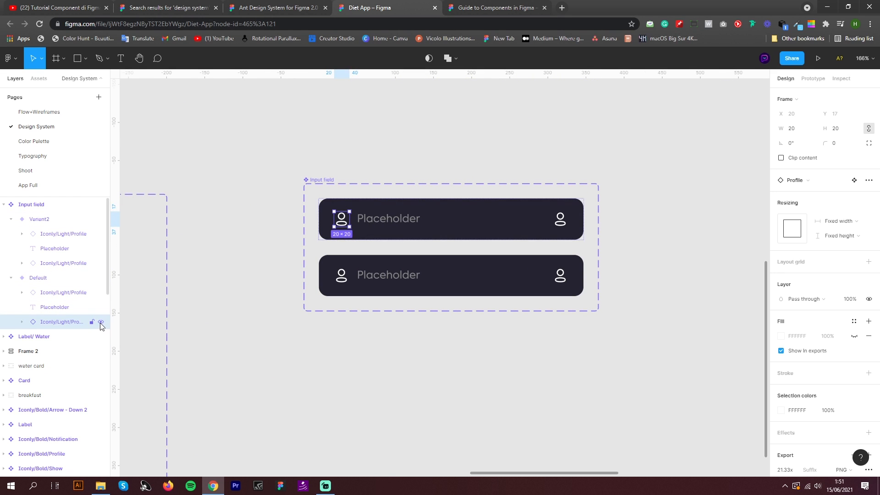
click(101, 322)
click(564, 222)
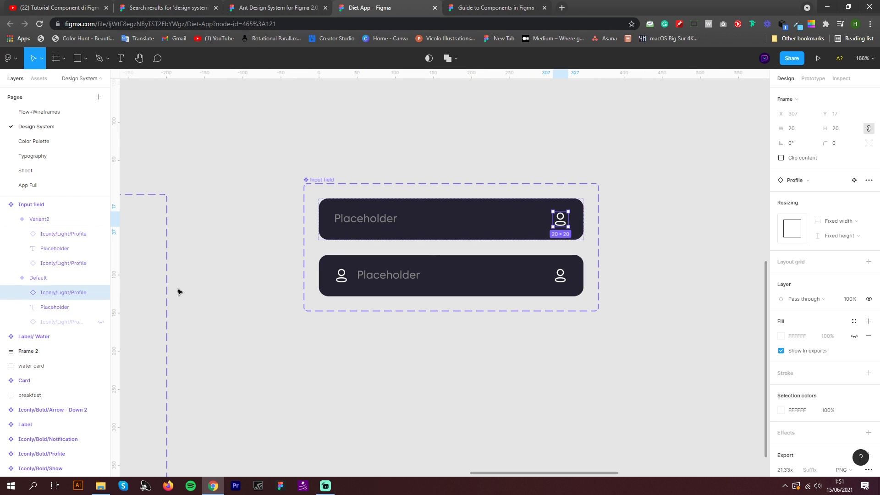
click(101, 293)
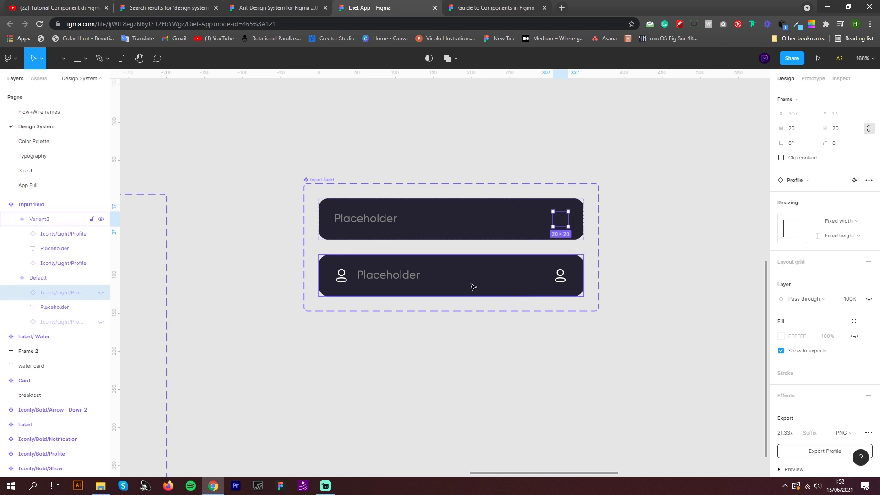
Step: Hide the trailing Profile icon in Variant2, keeping only its leading icon
scroll(512, 270, down, 5)
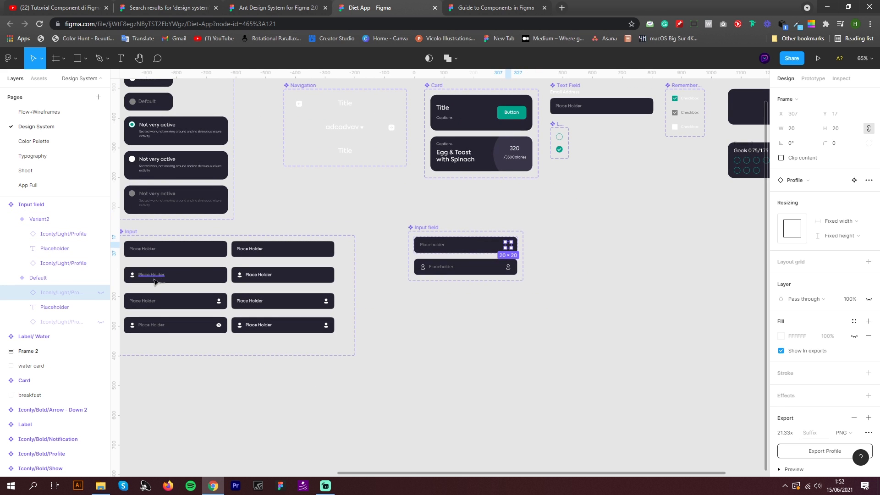
scroll(518, 274, up, 5)
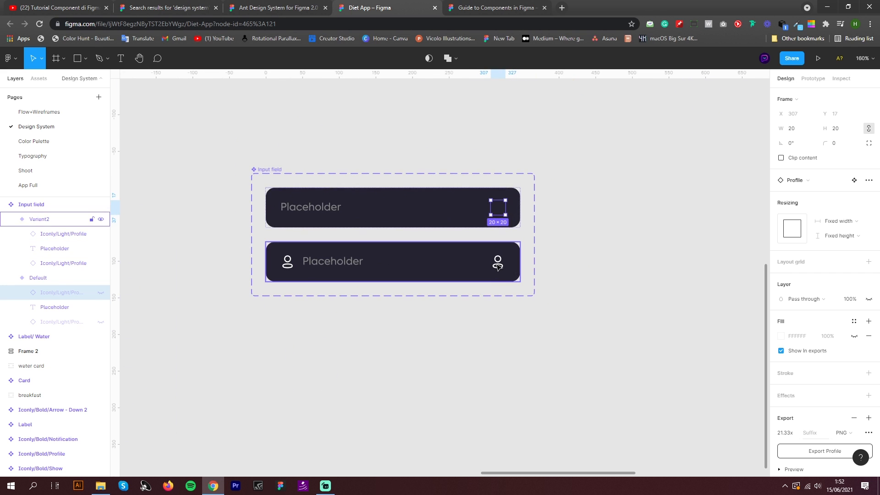
click(82, 233)
click(100, 234)
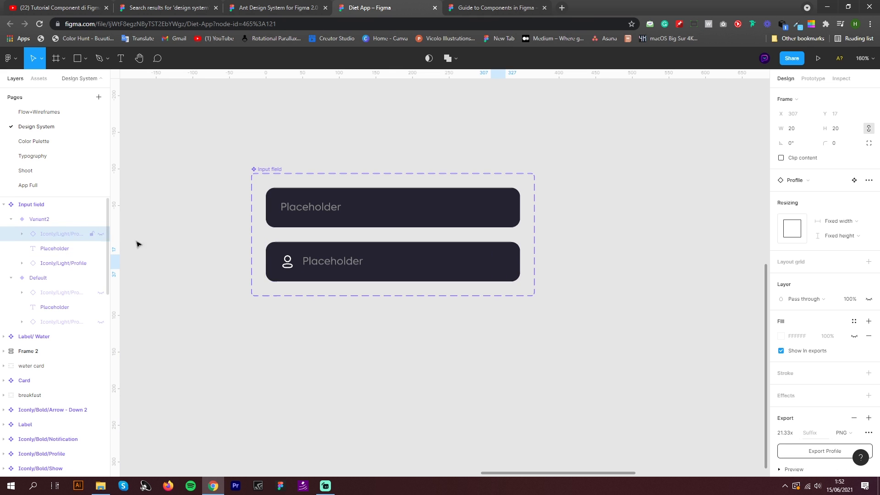
Step: Add two more variants to the Input field set, based on Variant2
click(426, 254)
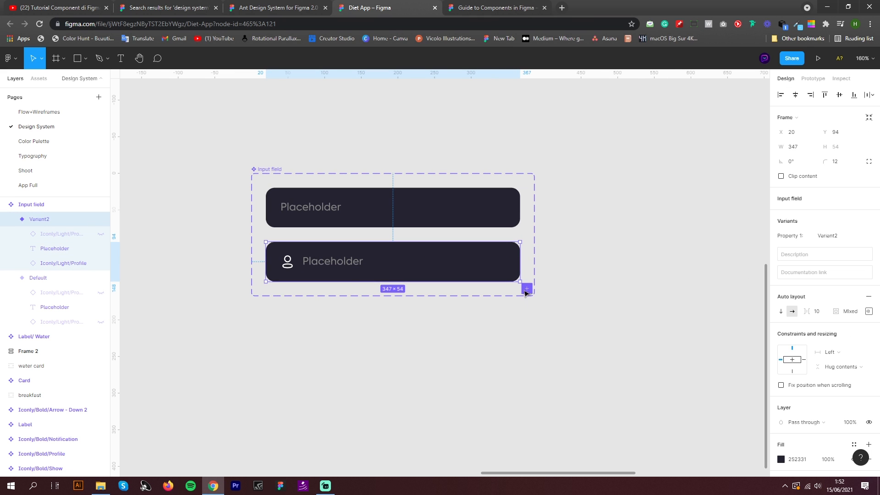
scroll(527, 292, up, 3)
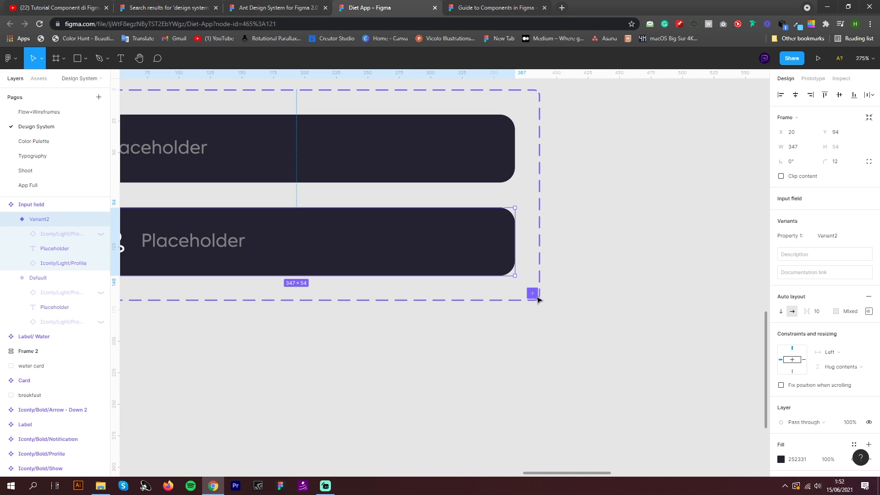
scroll(541, 300, down, 3)
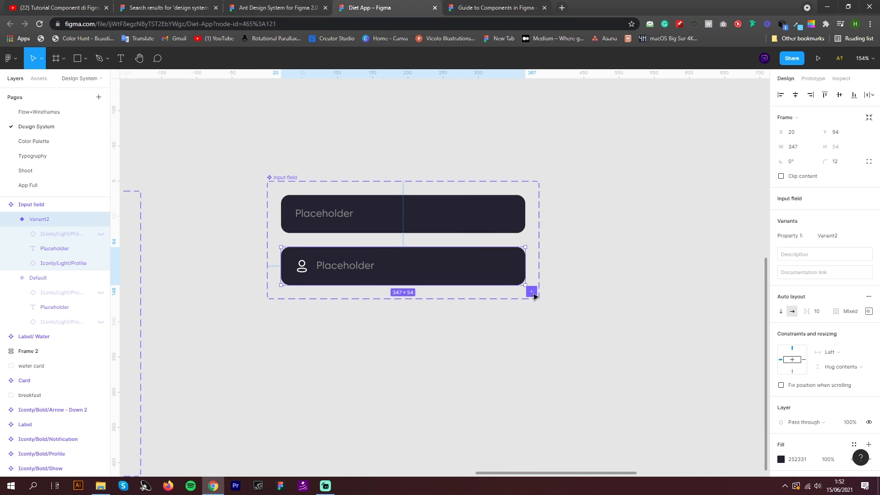
click(531, 292)
click(530, 344)
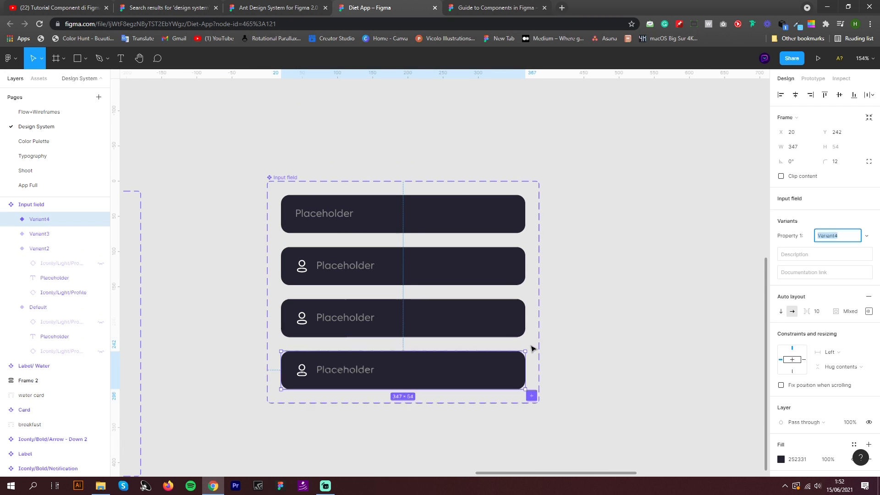
Step: In Variant3, show the trailing Profile icon and hide the leading one
scroll(530, 326, down, 3)
scroll(529, 328, up, 5)
click(462, 314)
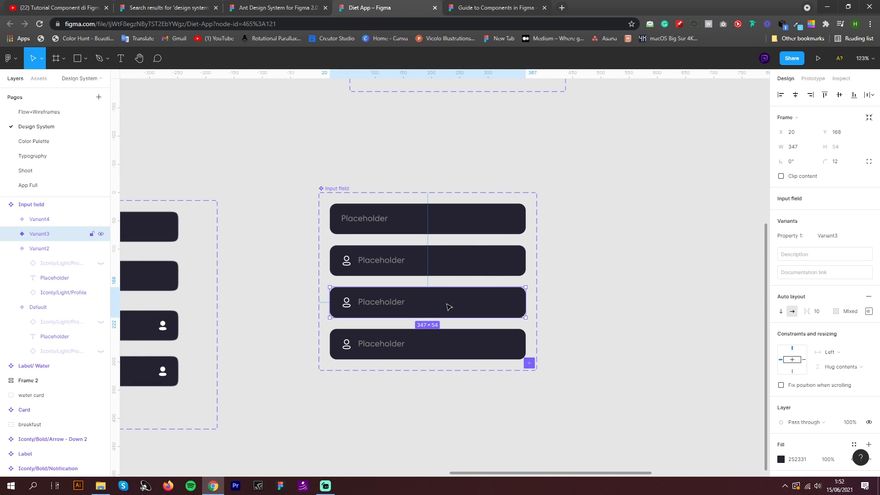
click(12, 234)
click(101, 248)
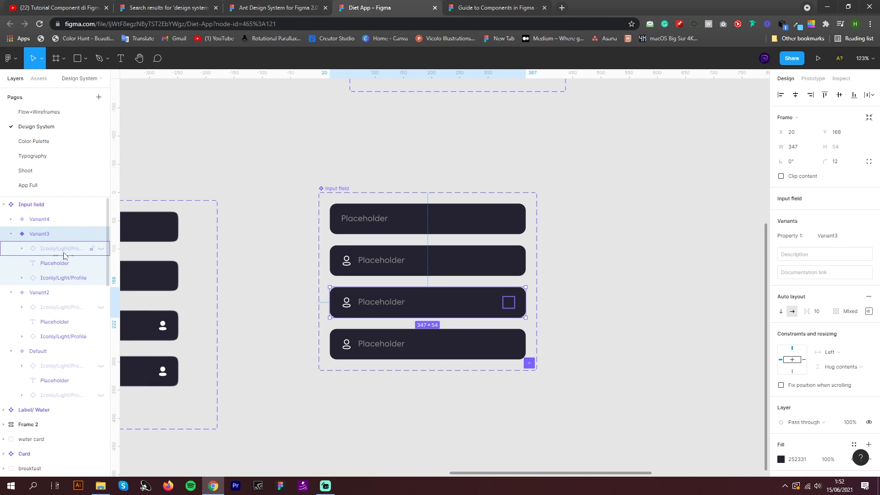
click(100, 278)
Step: In Variant4, show the trailing Profile icon so that both icons are displayed
scroll(466, 302, down, 2)
scroll(466, 301, down, 3)
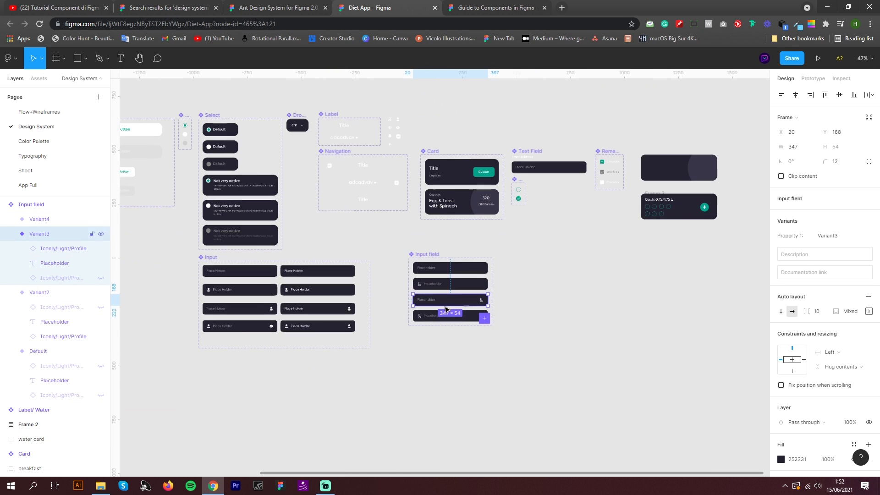
scroll(510, 314, up, 5)
click(321, 326)
click(12, 219)
click(101, 234)
click(492, 348)
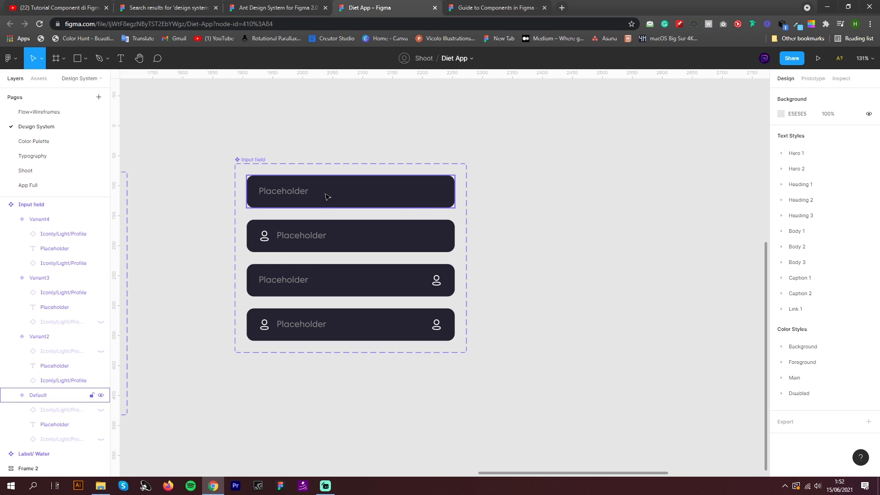
Step: Widen the Input field component set to 757 and add a copy of the Default variant in a second column at X 391, Y 20
click(252, 174)
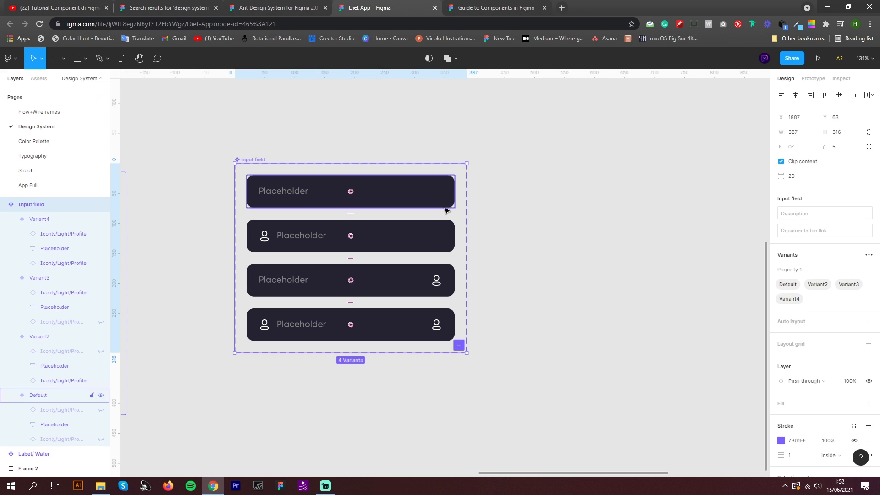
drag(466, 239, 688, 239)
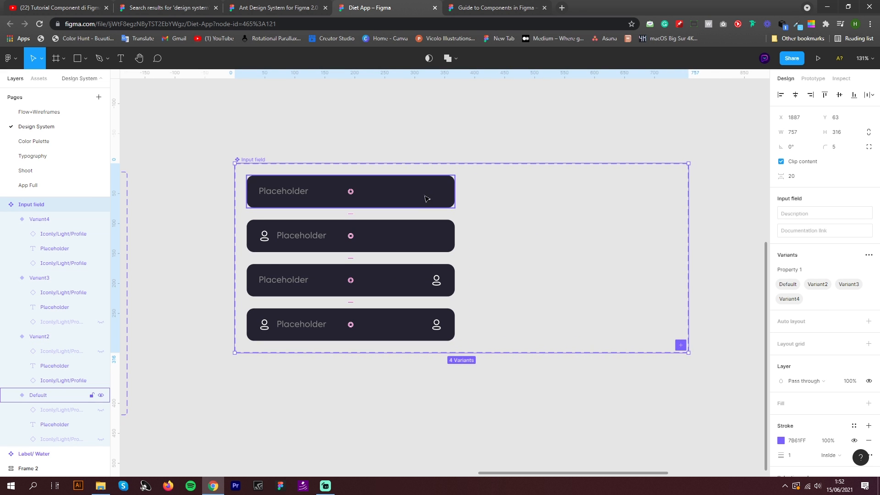
click(426, 198)
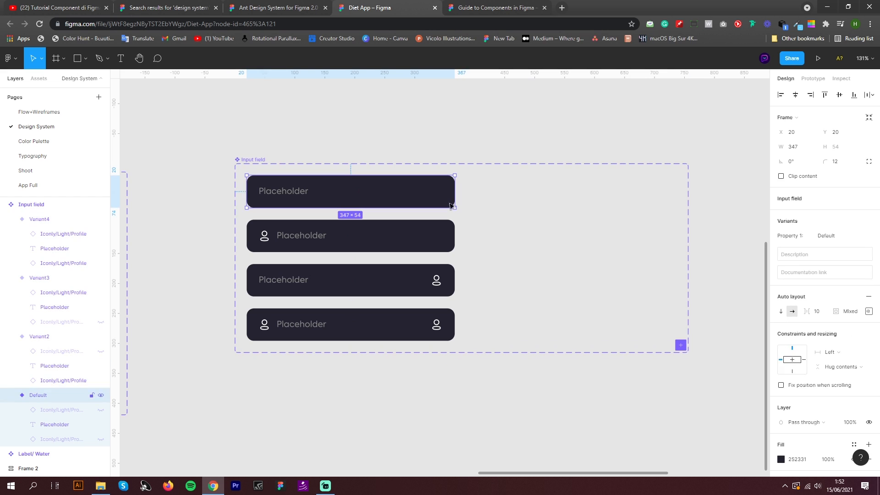
click(681, 344)
drag(494, 367, 562, 197)
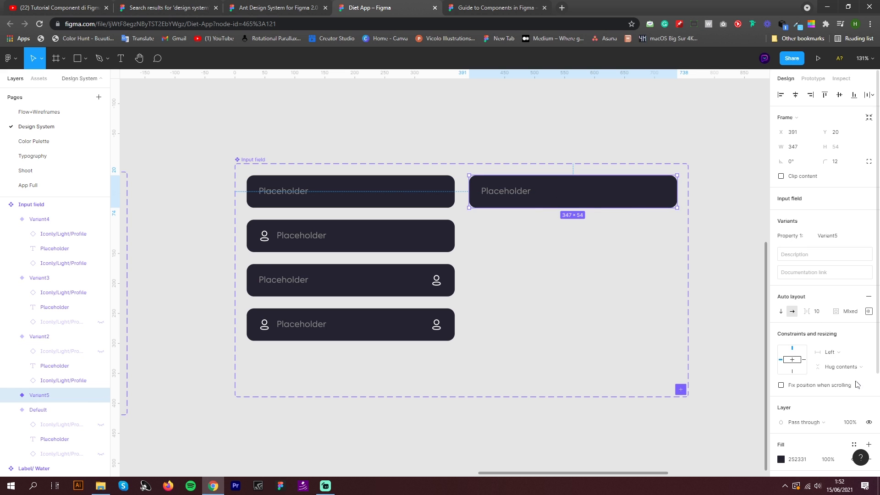
Step: Add a gray BABABA inside stroke with a thickness of 2 to the second-column variant
scroll(850, 386, down, 3)
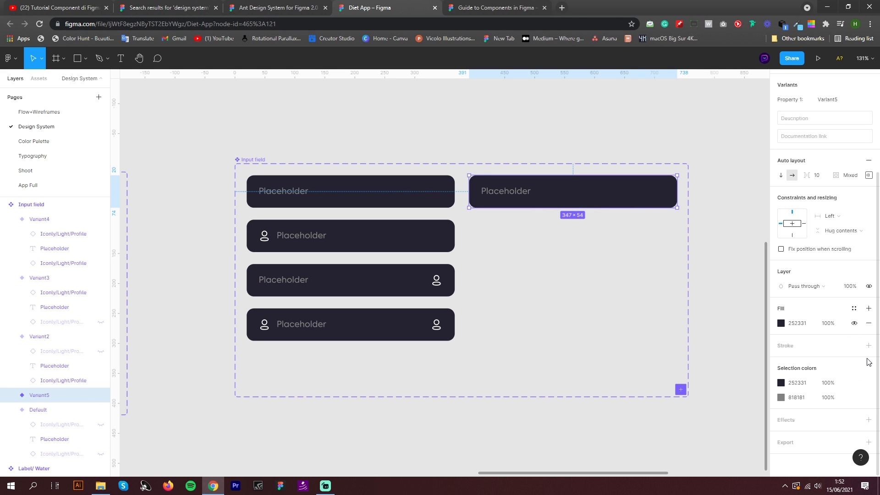
click(867, 345)
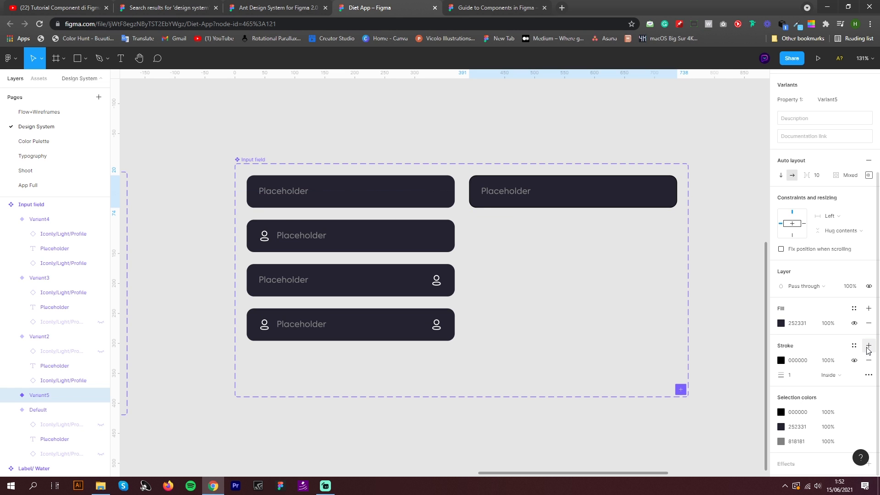
click(781, 361)
drag(691, 270, 642, 277)
click(792, 375)
key(Up)
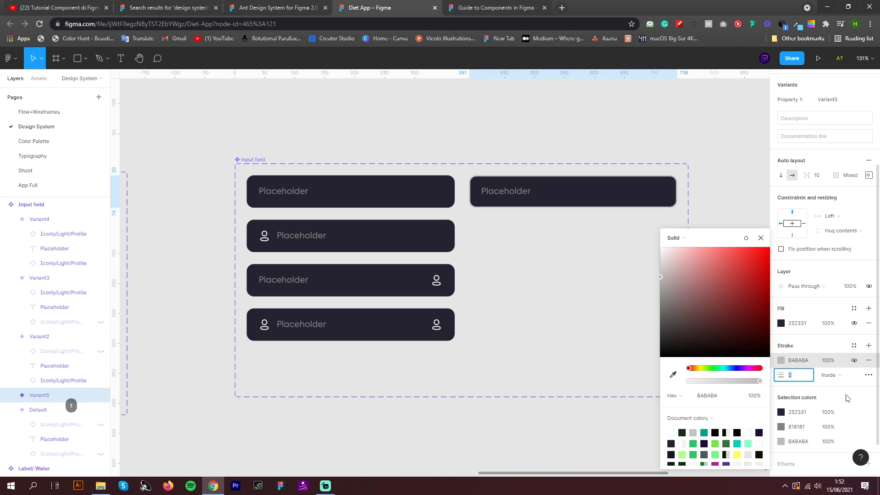
Step: Lighten the second-column variant's stroke color to CCCCCC
click(781, 360)
click(780, 360)
mouse_move(661, 276)
mouse_down()
mouse_move(658, 263)
mouse_move(641, 281)
mouse_move(635, 274)
mouse_up()
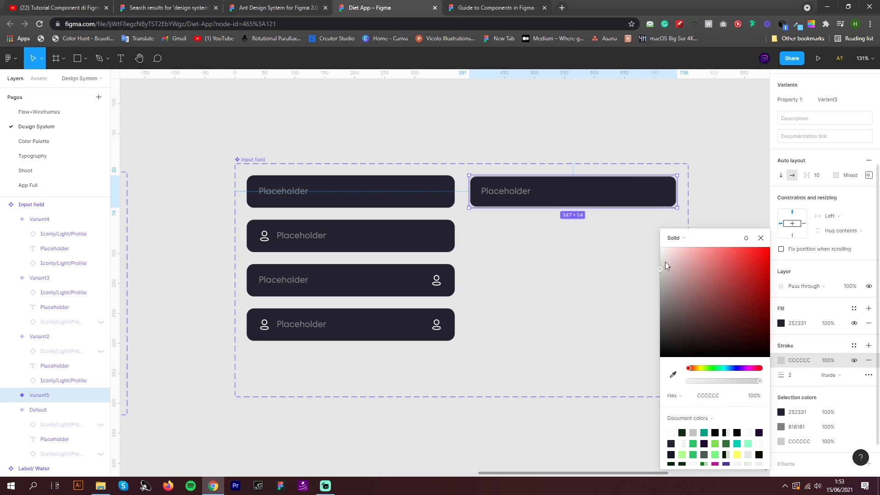
click(586, 205)
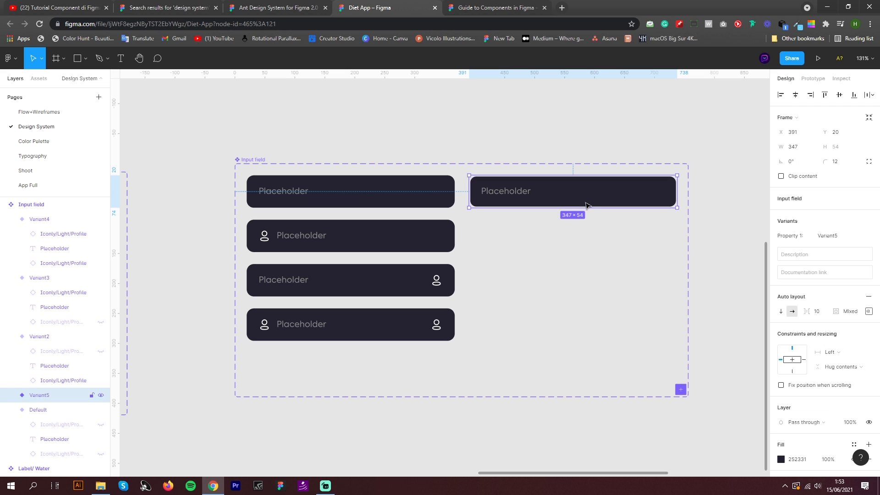
Step: Add a second variant to the Input field set's second column at X 391, Y 94 and show its leading Profile icon
click(681, 390)
drag(581, 198, 573, 238)
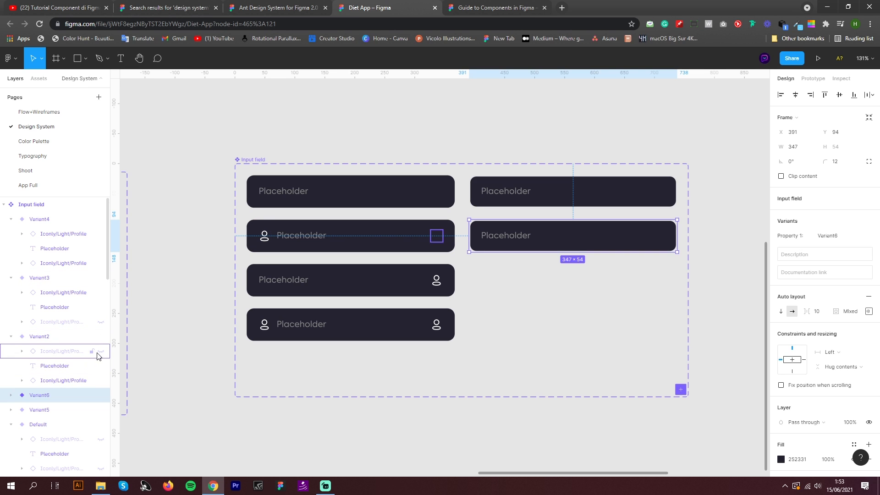
click(11, 396)
click(101, 439)
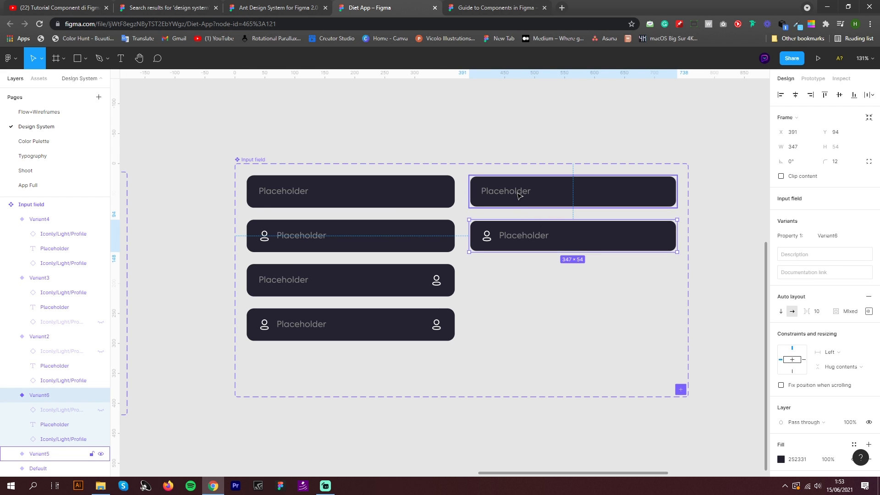
Step: Set the Placeholder text color to F2F2F2 in both second-column variants
double_click(519, 196)
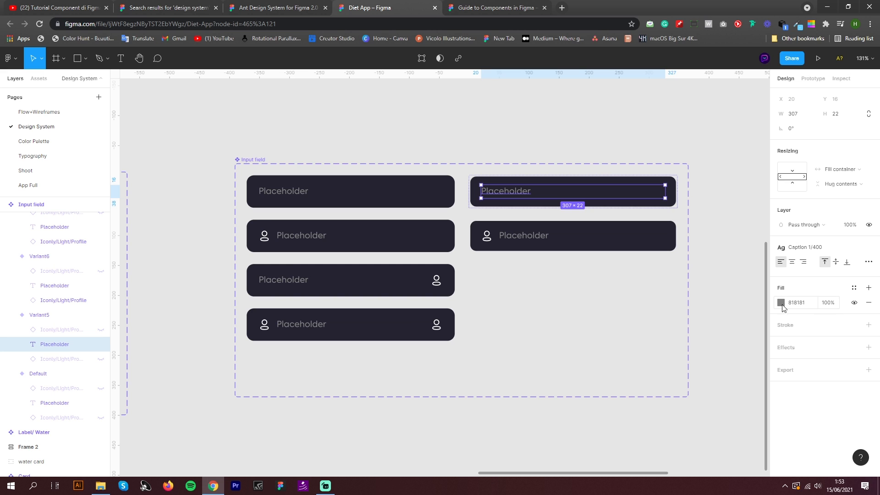
click(781, 306)
drag(707, 281, 640, 257)
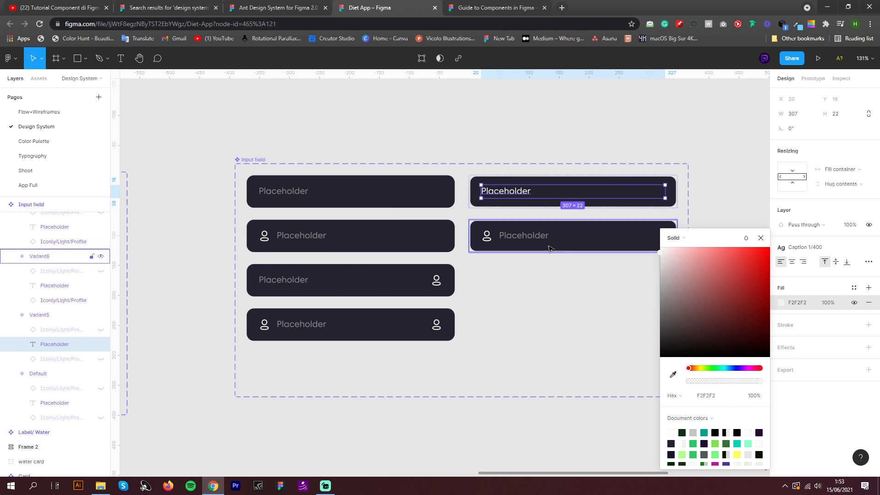
click(805, 304)
key(ctrl+c)
double_click(539, 242)
click(797, 302)
key(ctrl+v)
key(Return)
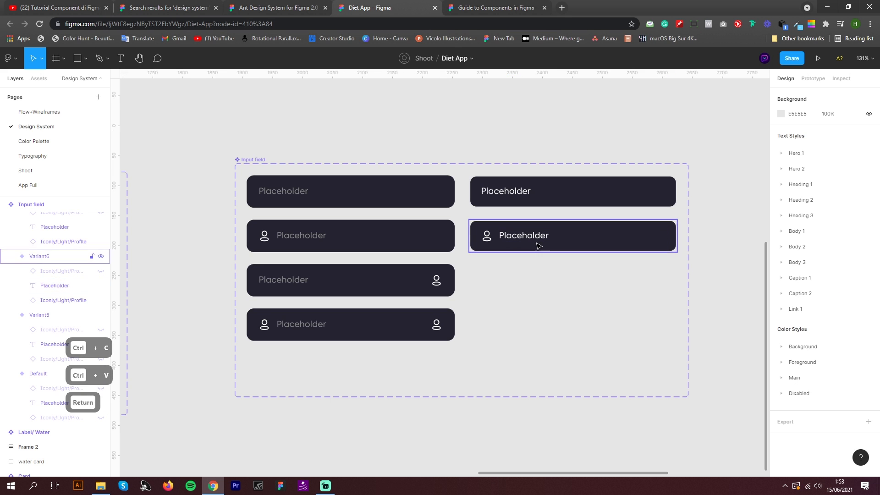
Step: Add a third second-column variant at X 391, Y 168 that shows only the trailing Profile icon, with the leading one hidden
click(539, 246)
click(679, 389)
drag(590, 256, 583, 287)
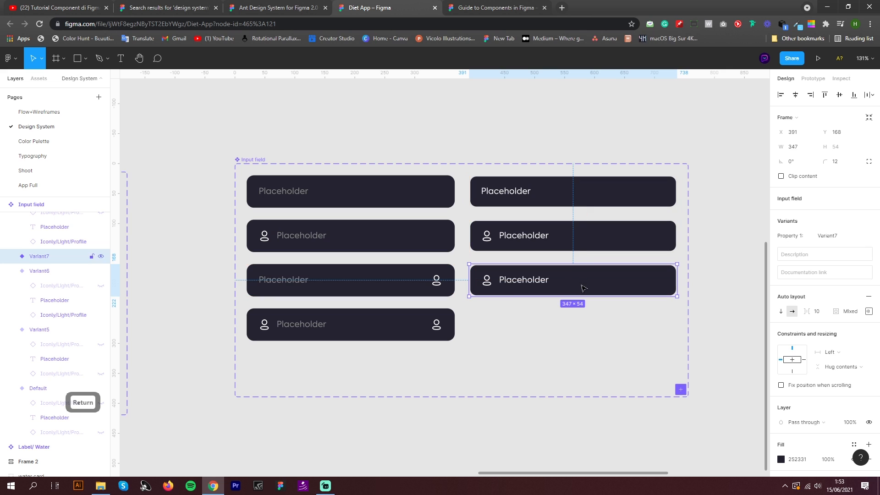
click(14, 257)
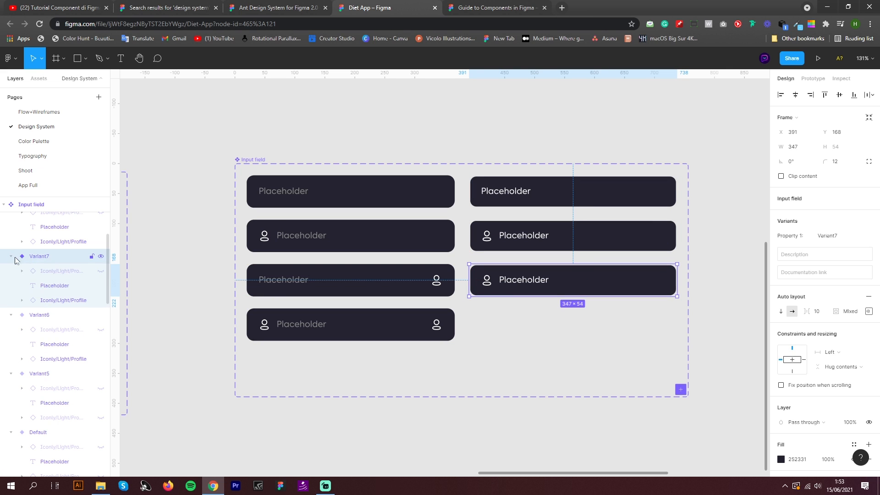
click(101, 271)
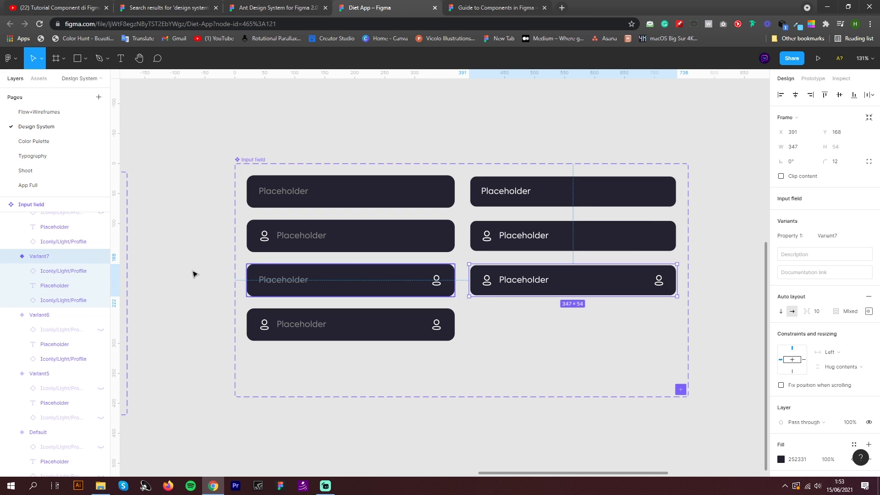
click(100, 300)
click(580, 323)
click(574, 280)
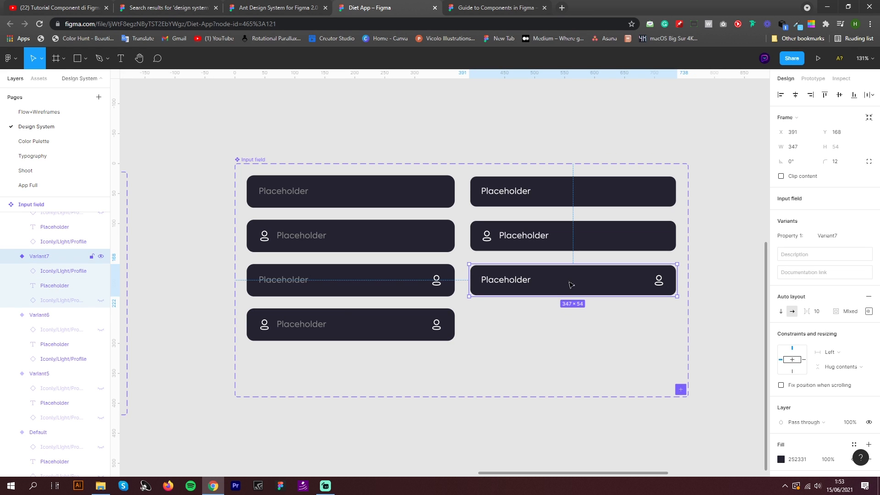
Step: Add a fourth second-column variant at X 391, Y 242 showing both Profile icons, and shorten the component set frame around the variants
click(680, 393)
drag(543, 290, 556, 332)
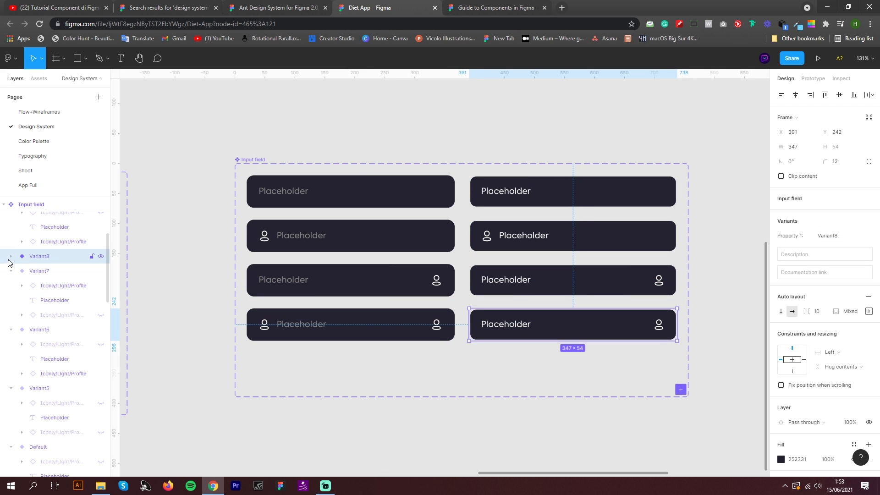
click(10, 257)
click(101, 300)
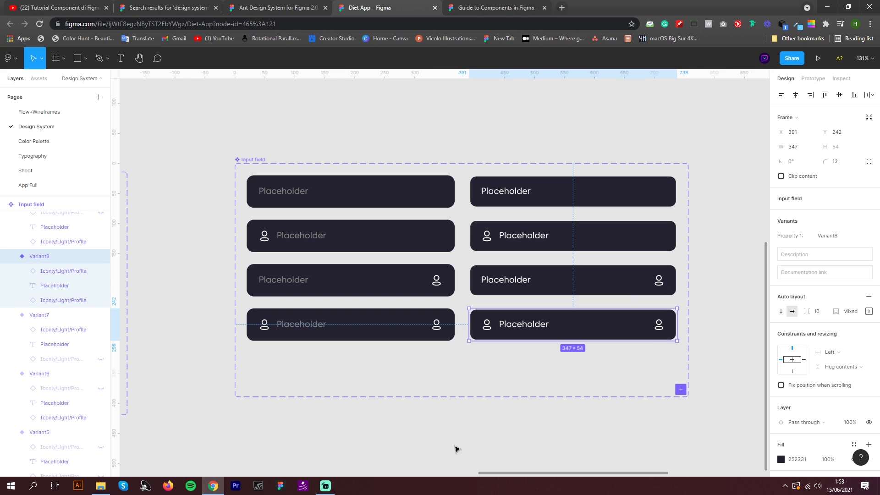
click(554, 414)
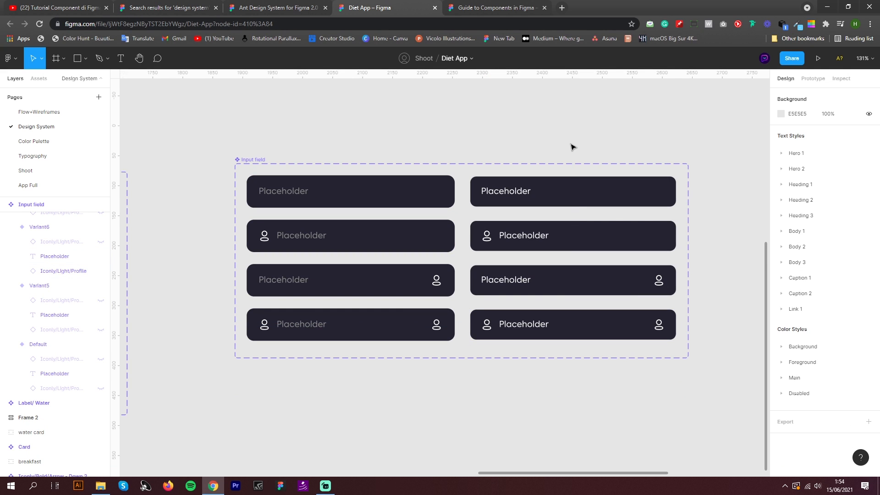
Step: Check how the Icon Left and Icon Right toggles work on the Input instance in the Flow+Wireframes page, then return to Design System
click(446, 186)
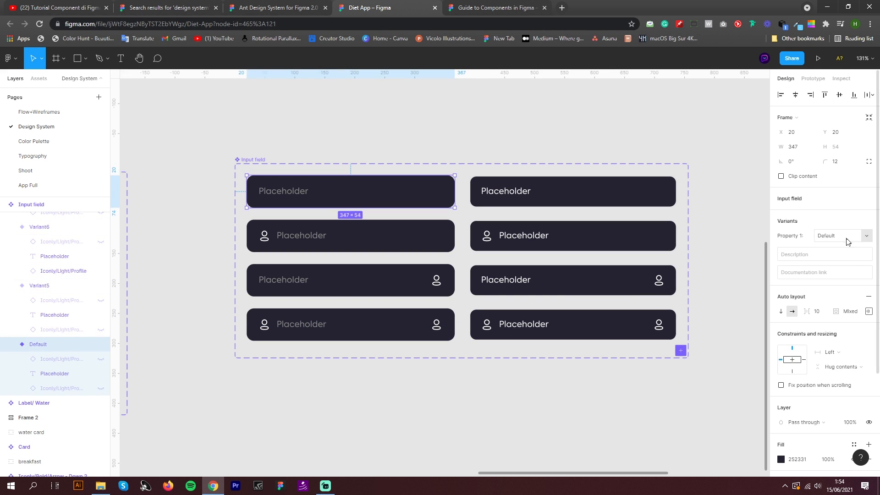
click(68, 113)
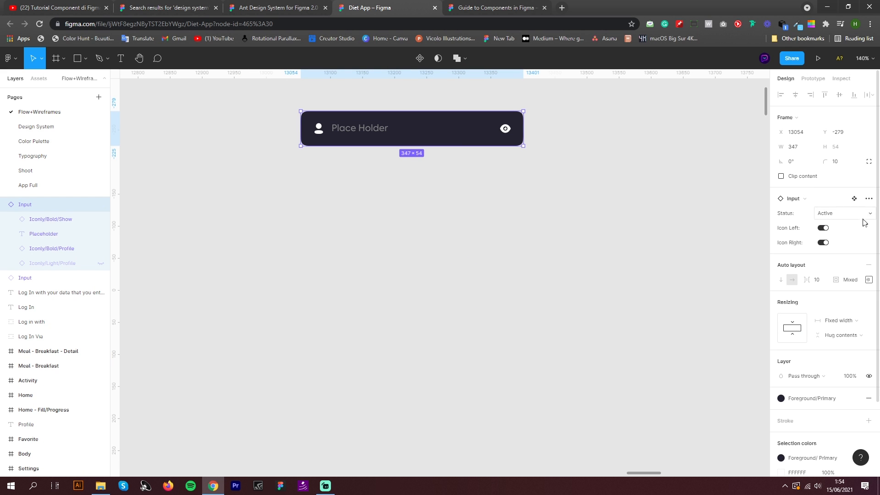
click(823, 227)
click(823, 228)
click(824, 242)
click(823, 243)
click(35, 127)
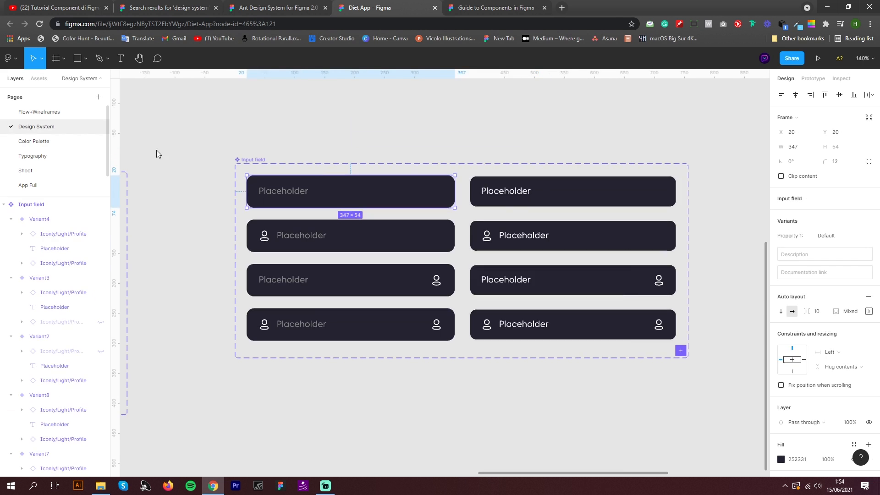
Step: Rename the Default variant of the Input field set as "Status=Default, Icon Left=Off, Icon Right=Off"
click(418, 150)
click(416, 186)
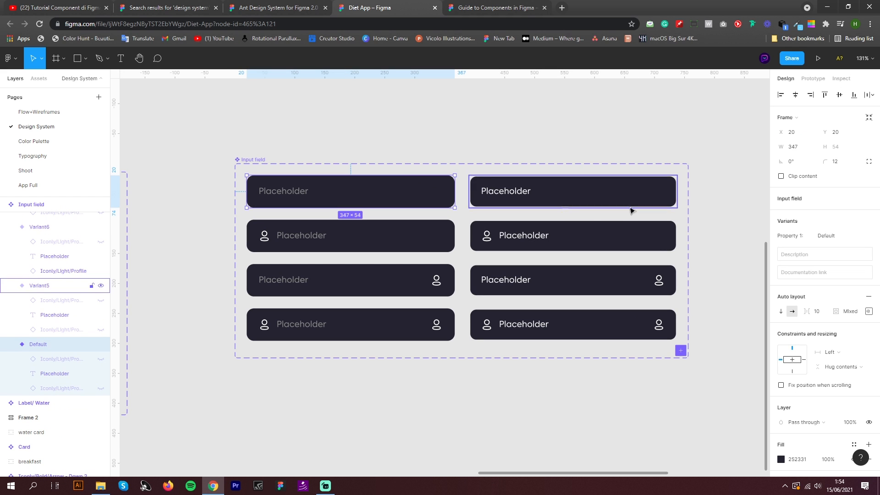
double_click(41, 348)
click(175, 344)
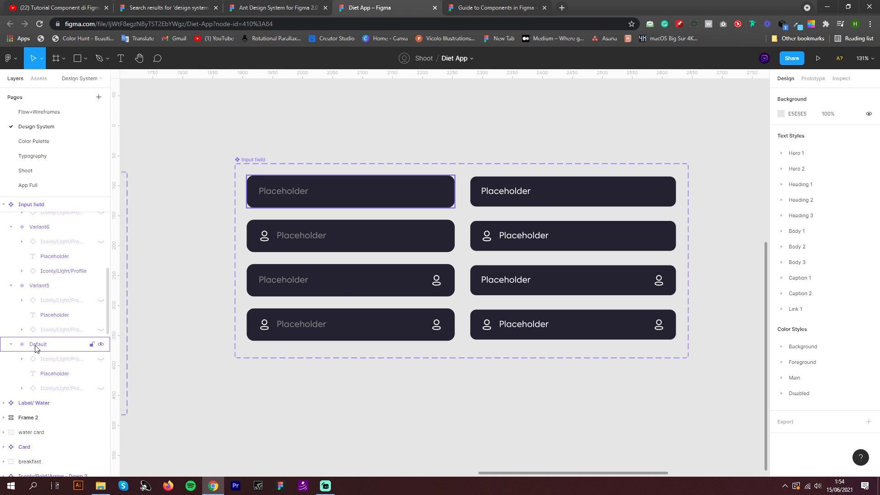
double_click(36, 347)
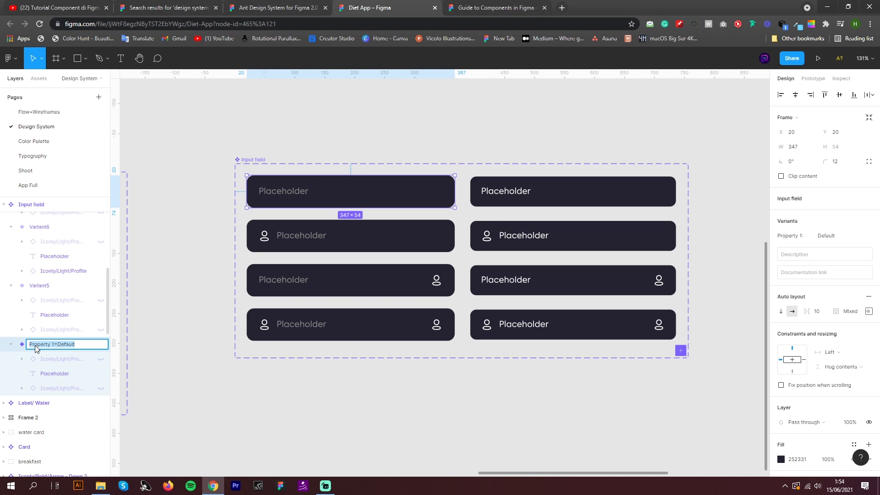
text(Sta)
text(tus)
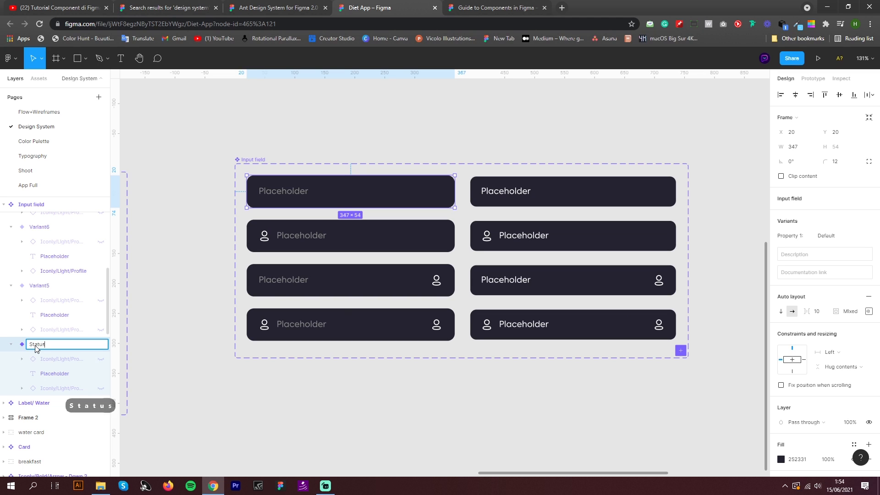
text(=)
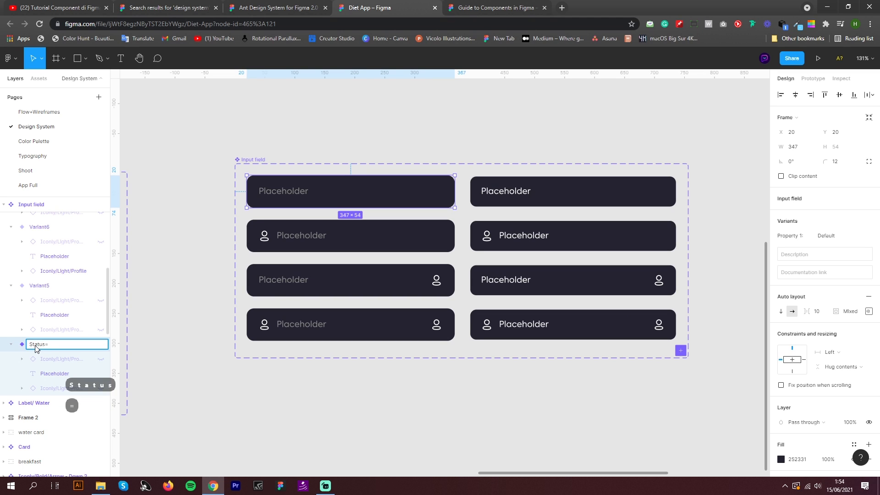
text(Default)
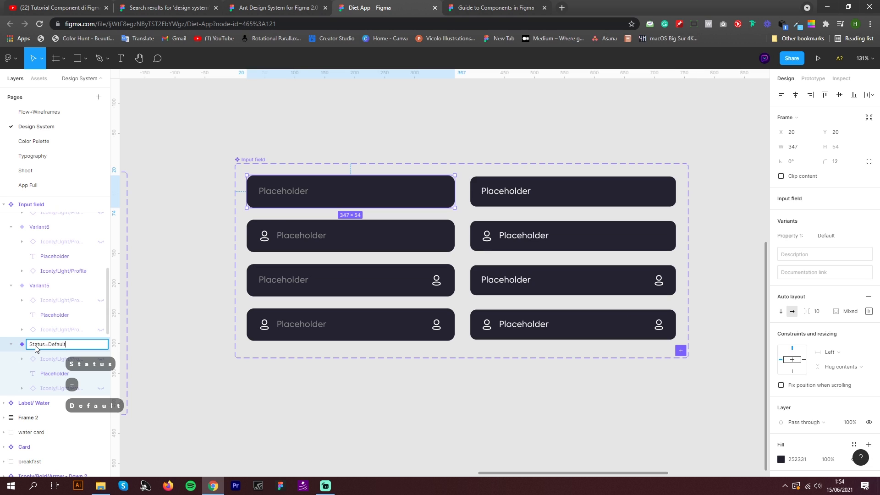
text(,)
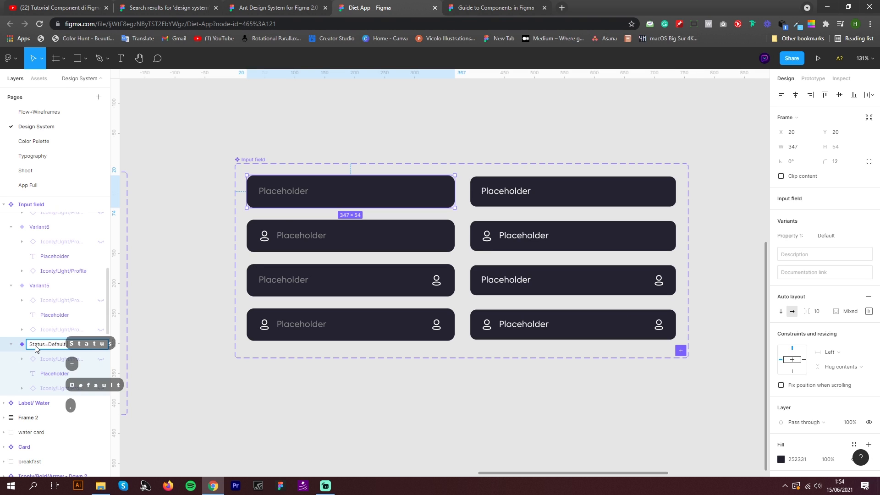
text( I)
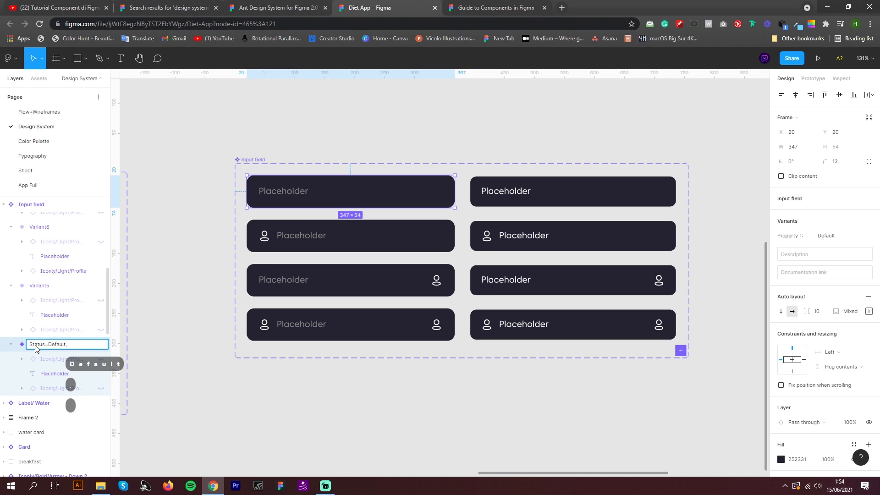
text(con)
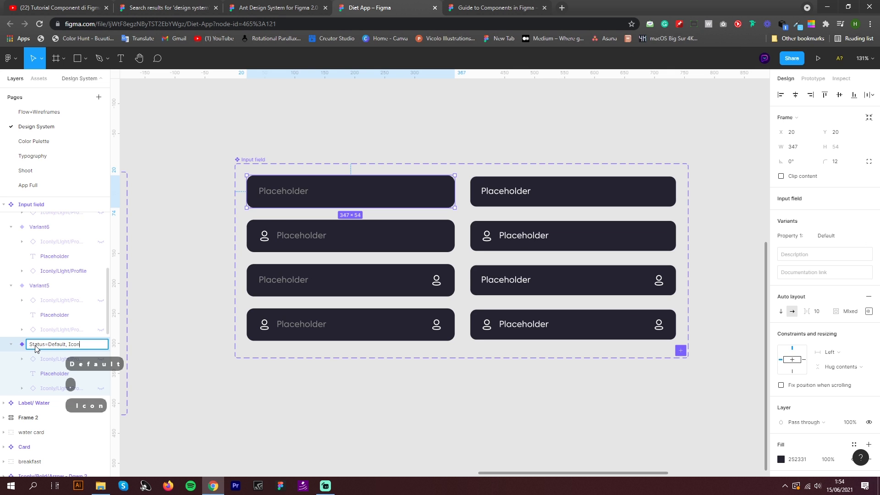
text( Left=)
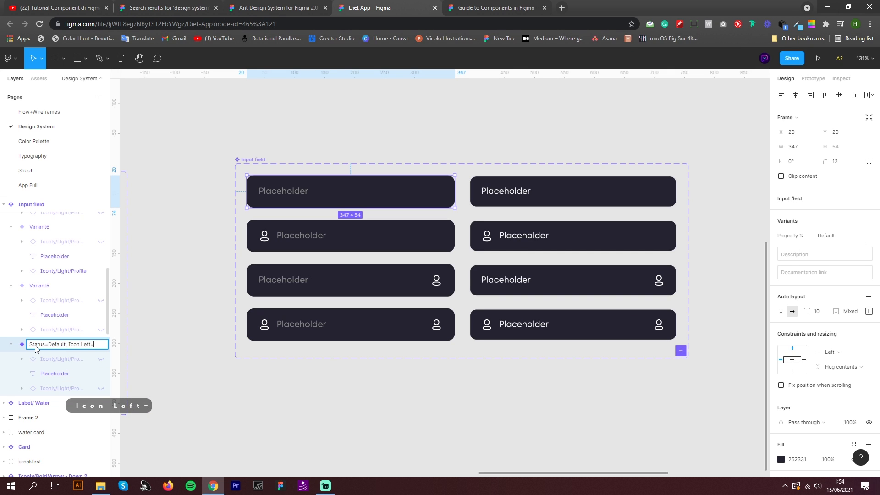
text( Off)
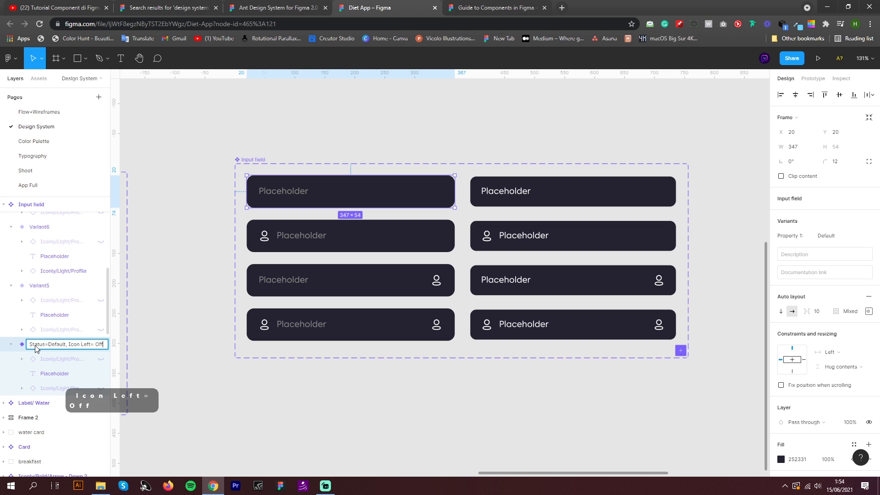
key(BackSpace)
key(BackSpace)
key(BackSpace)
key(BackSpace)
text(Off, Icon Right)
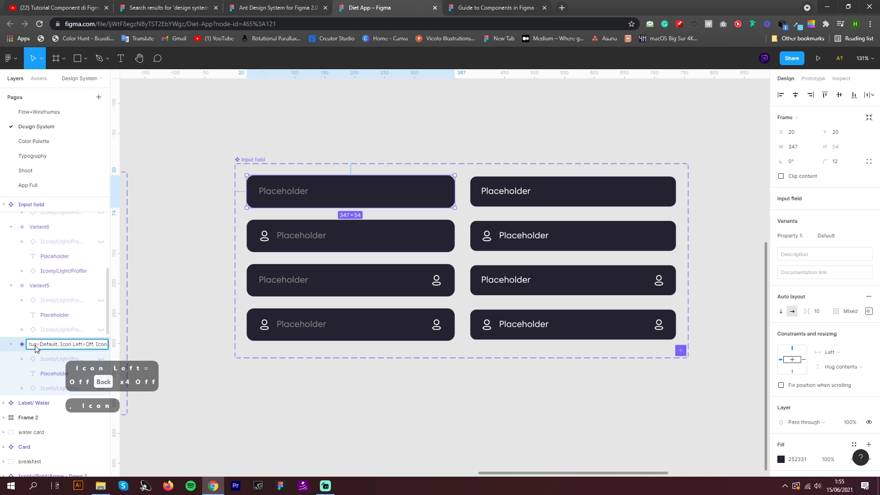
text(=)
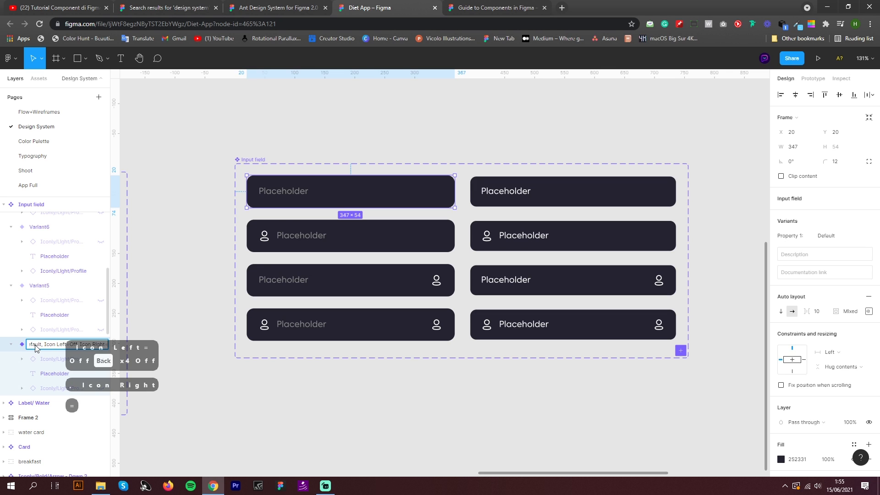
text(Off)
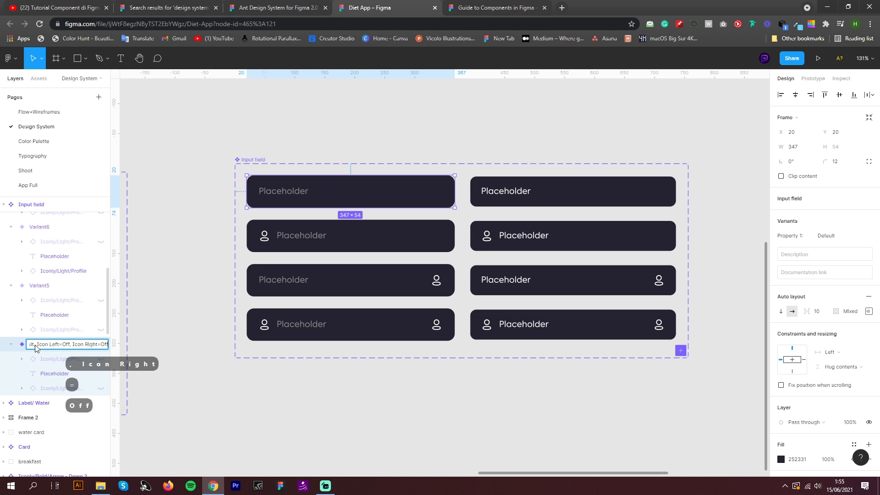
key(Return)
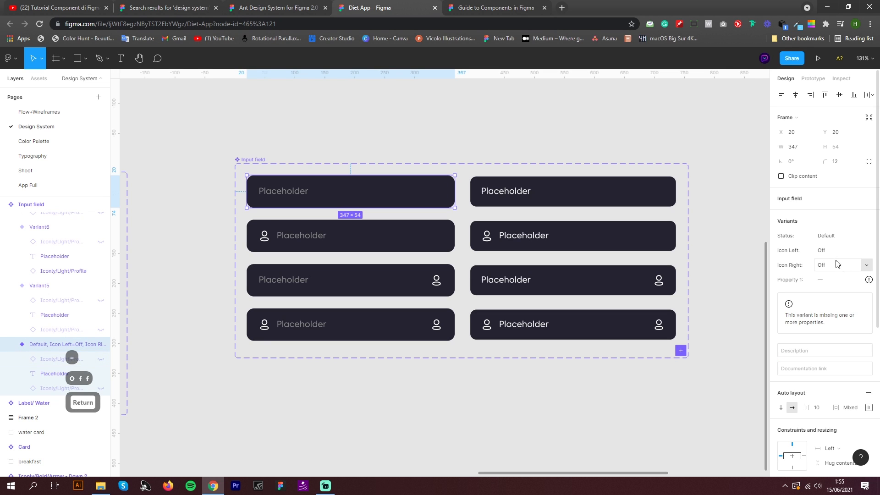
click(870, 270)
click(870, 270)
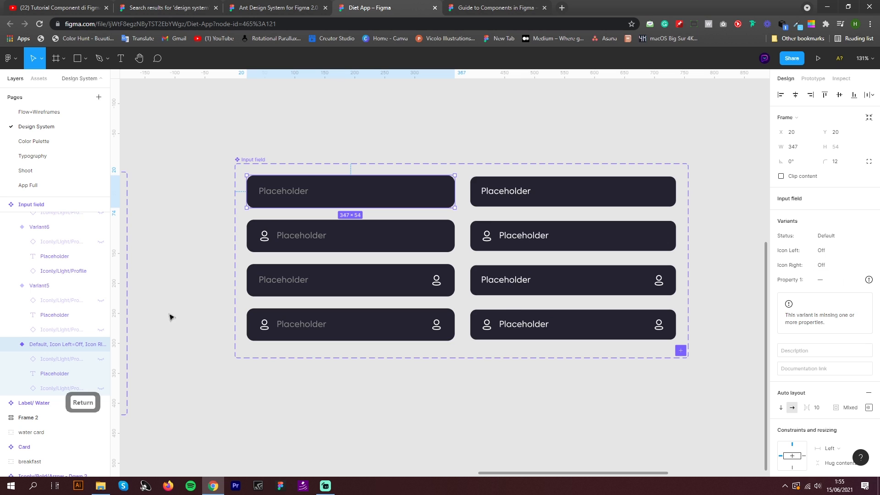
Step: Copy the Default variant's name to the first second-column variant and rename it "Status=Focus, Icon Left=Off, Icon Right=Off"
double_click(65, 348)
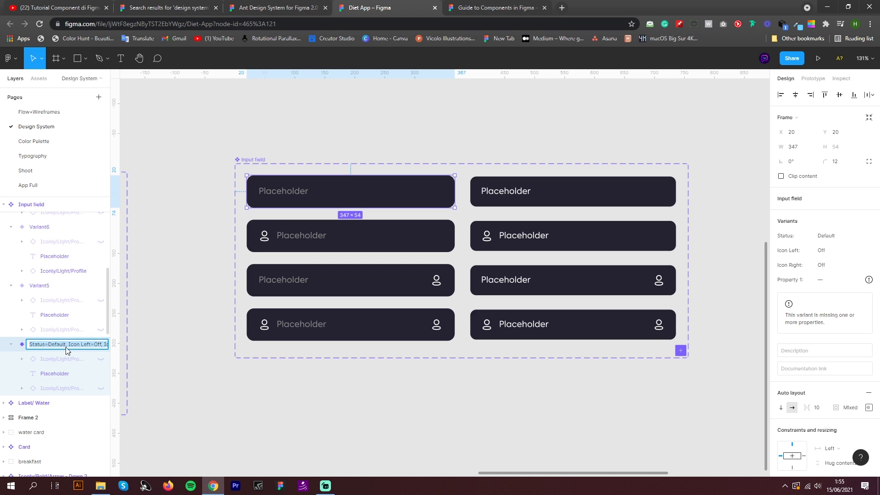
key(ctrl+c)
key(ctrl+c)
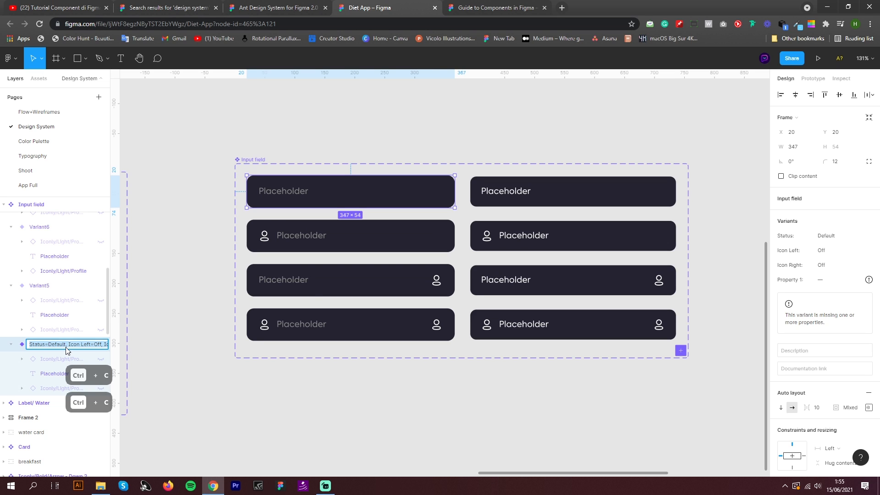
click(591, 197)
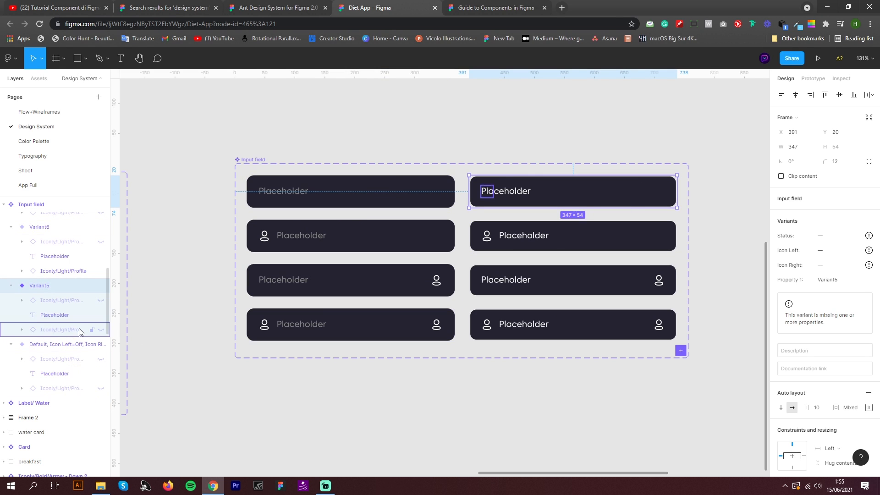
key(ctrl+r)
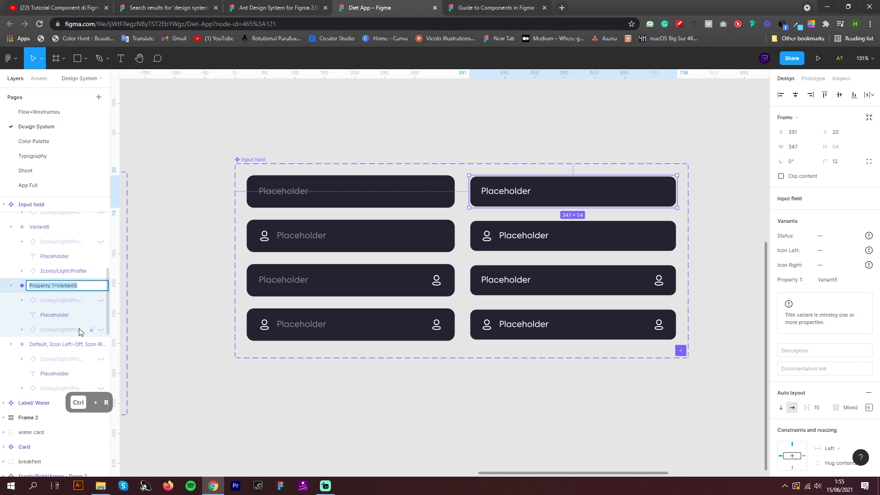
key(ctrl+v)
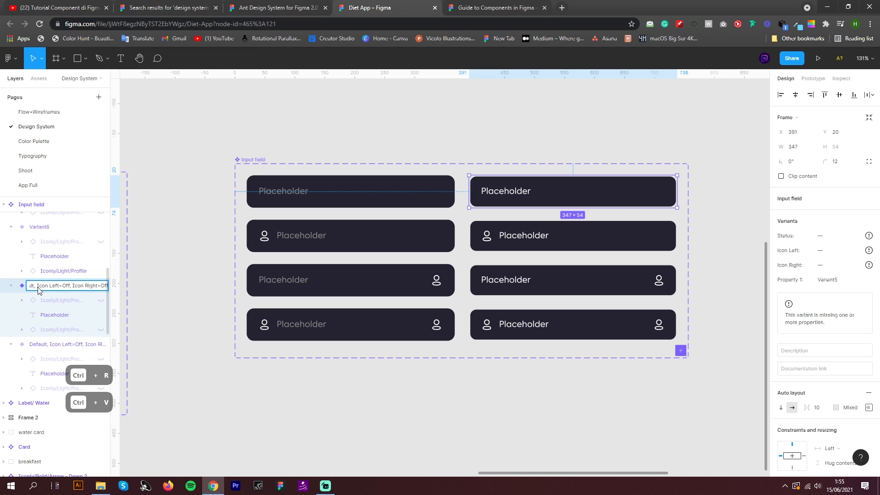
key(Left)
key(Left)
key(Left)
key(Left)
key(Left)
key(Left)
key(Left)
key(Left)
key(Left)
key(Left)
key(Left)
key(Left)
key(Left)
key(Left)
key(Left)
key(Left)
key(Left)
key(Left)
key(Left)
key(Left)
key(Right)
key(Right)
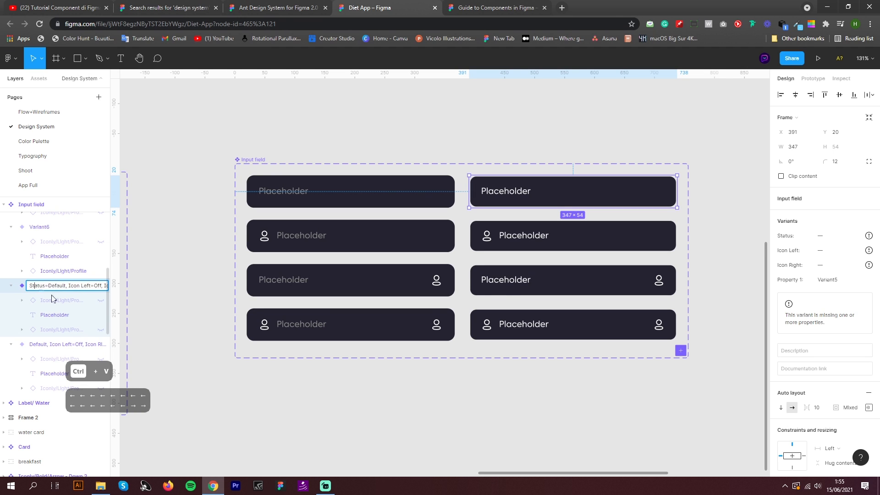
drag(48, 286, 65, 287)
text(Focus)
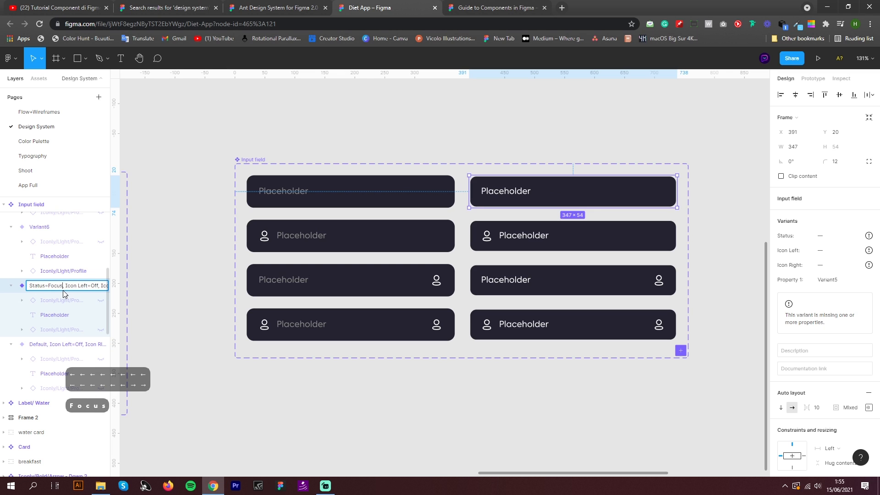
click(99, 287)
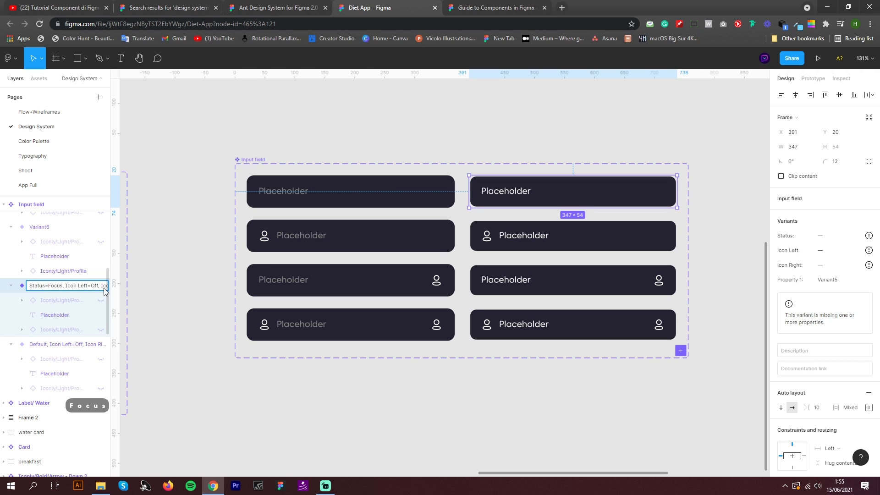
key(Return)
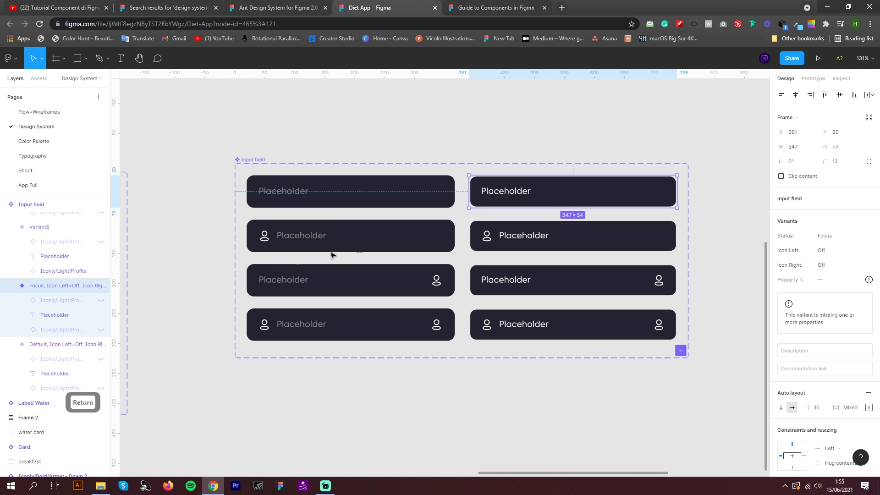
Step: Rename the first-column variant with only the leading icon as "Status=Default, Icon Left=On, Icon Right=Off"
click(399, 242)
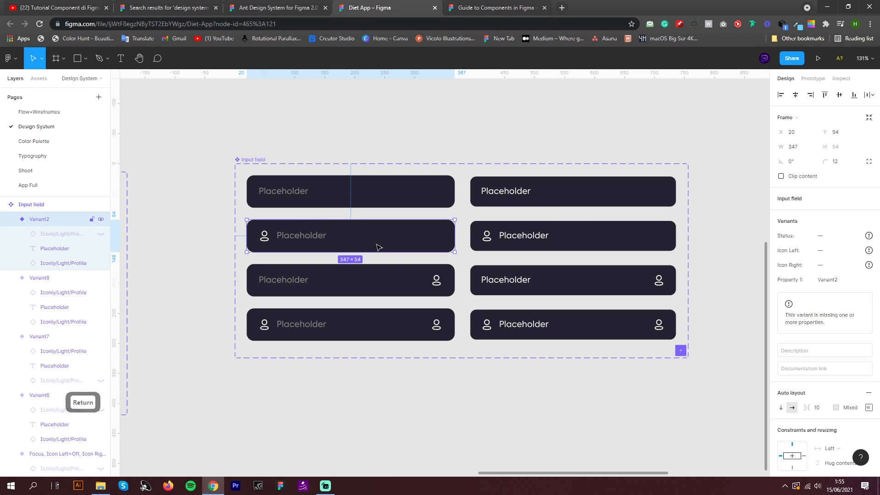
key(ctrl+r)
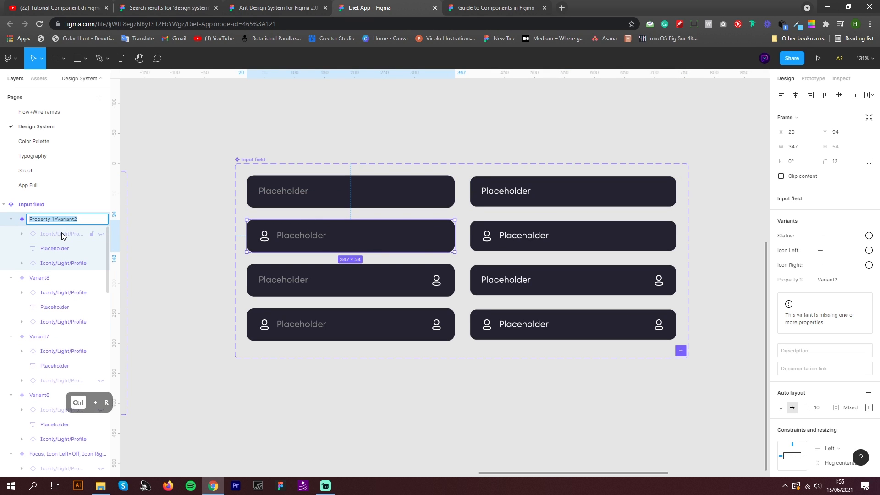
key(ctrl+v)
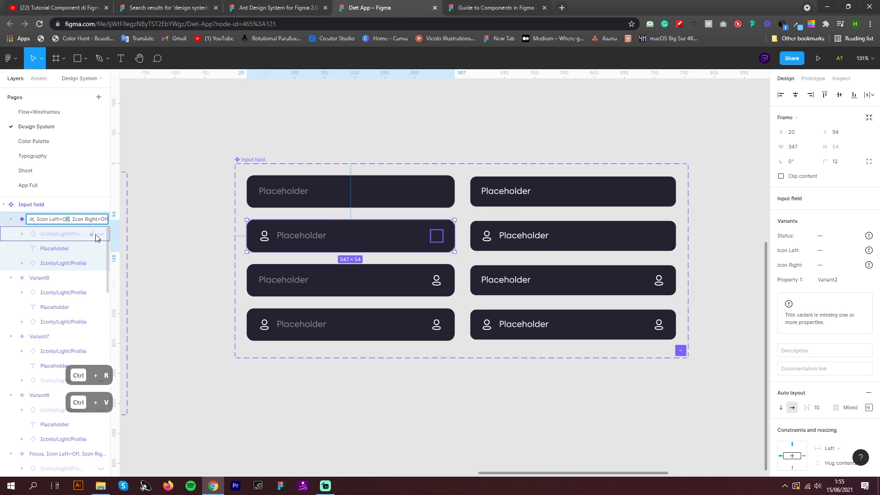
text(n)
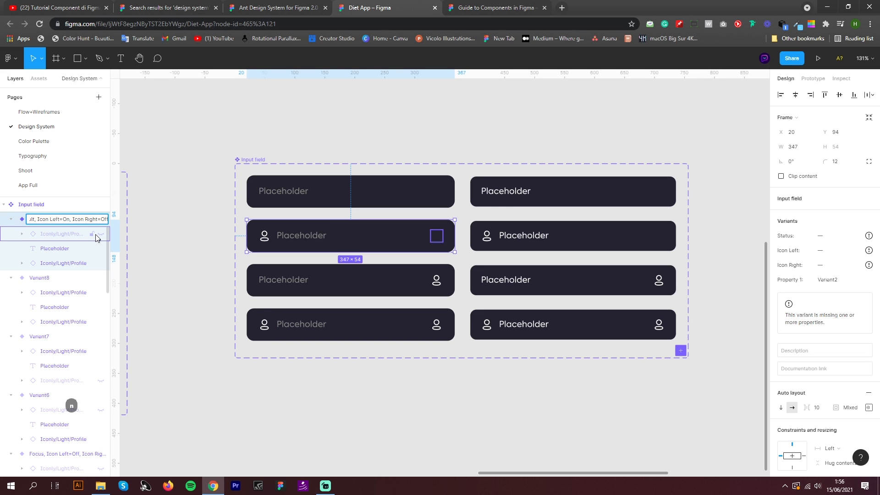
key(Return)
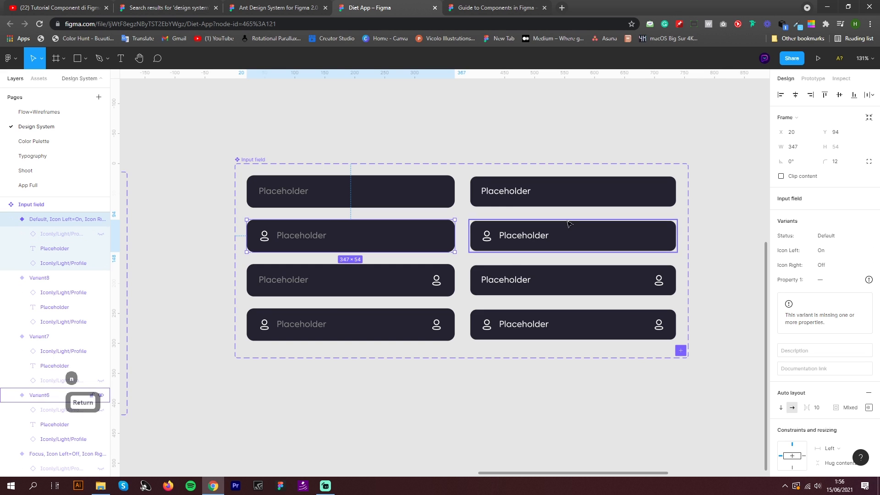
Step: Rename the first-column variant with only the trailing icon as "Status=Default, Icon Left=Off, Icon Right=On"
click(337, 290)
key(ctrl+r)
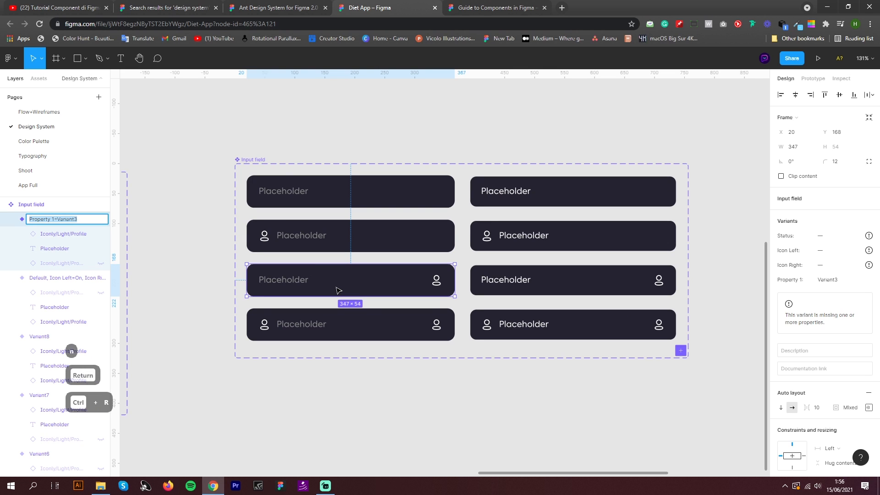
text(Default, Icon Left=Off, Icon Right=Off)
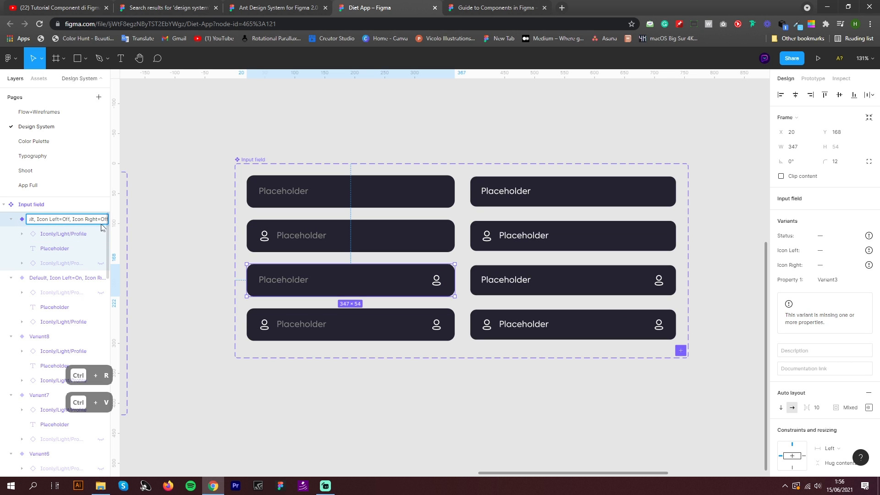
key(BackSpace)
key(BackSpace)
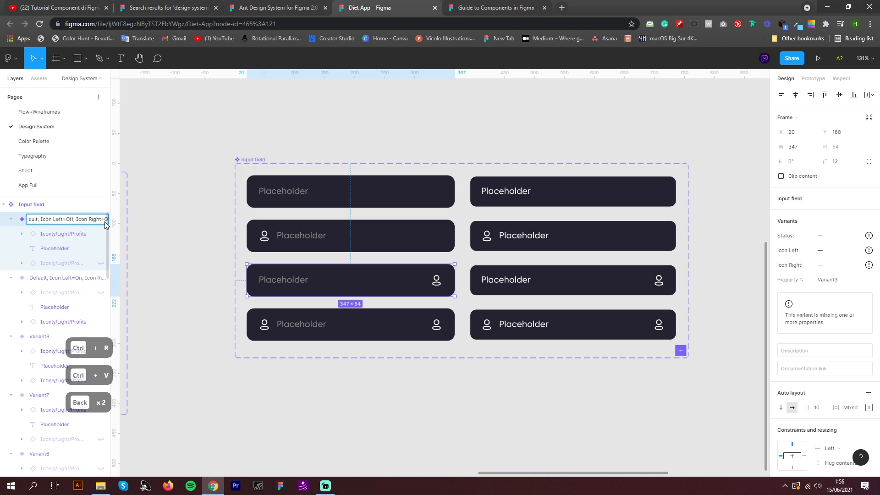
text(n)
key(Return)
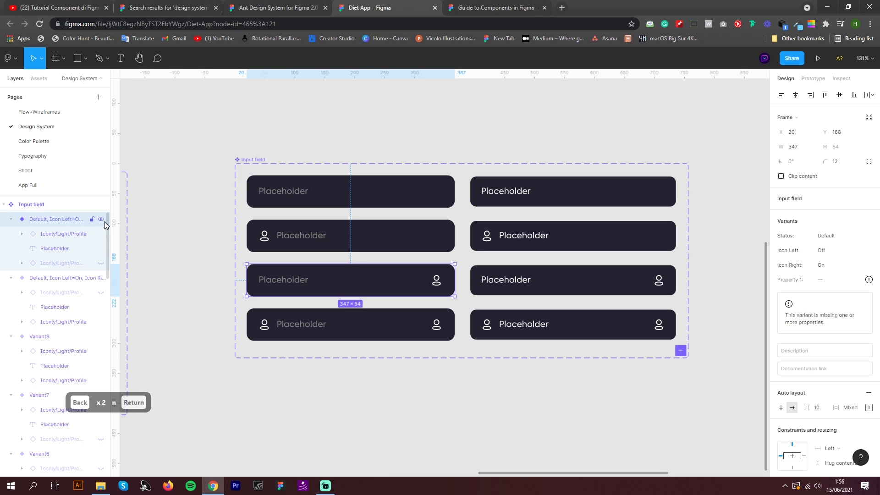
Step: Rename the first-column variant with both icons as "Status=Default, Icon Left=On, Icon Right=On"
click(346, 339)
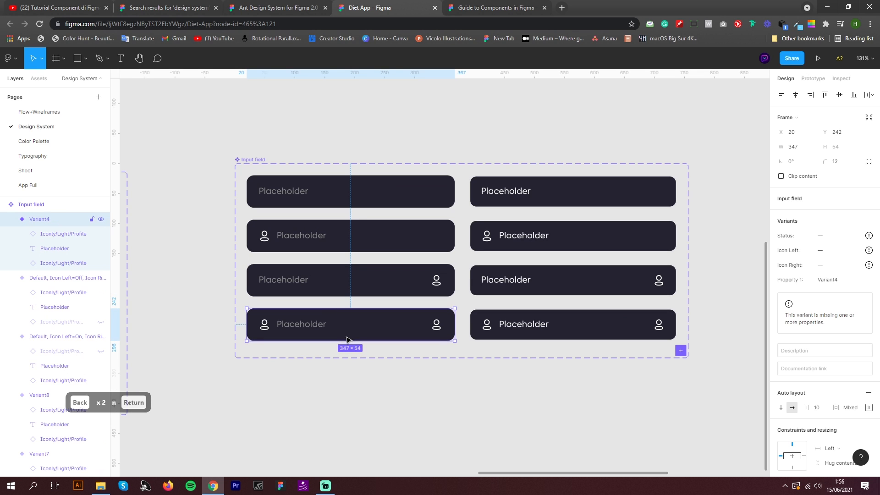
key(ctrl+r)
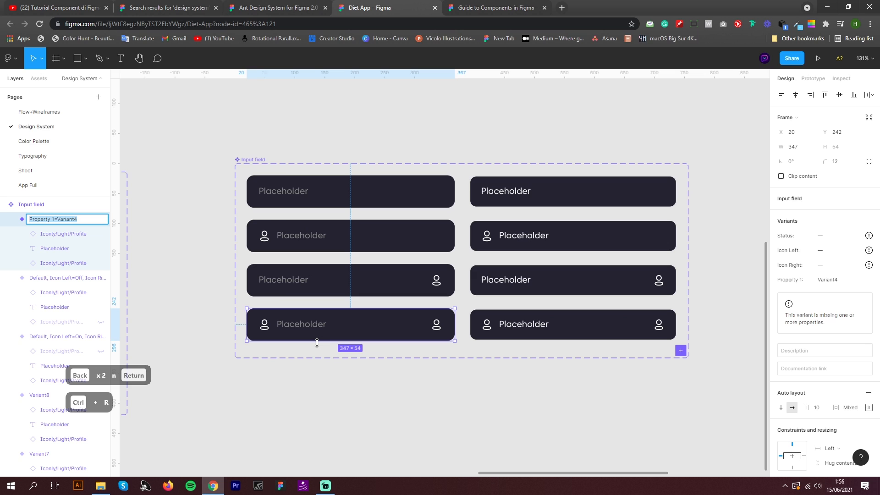
text(Default, Icon Left=Off, Icon Right=On)
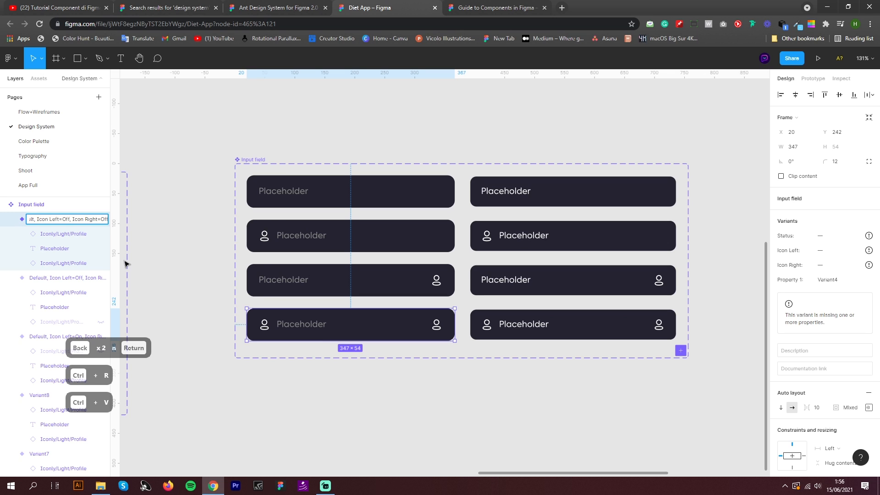
key(BackSpace)
key(BackSpace)
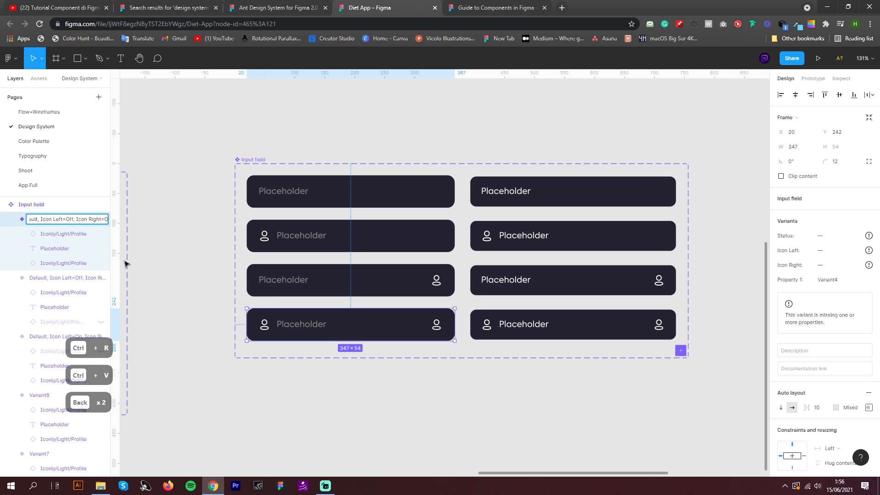
text(n)
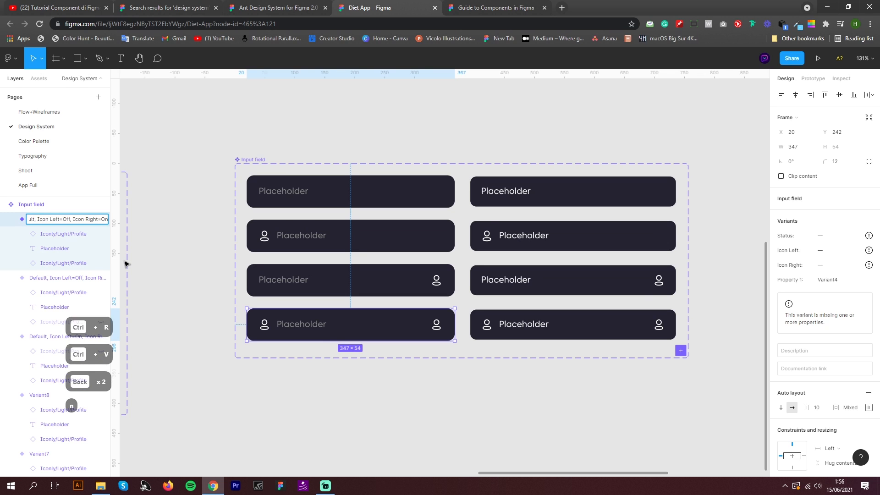
click(71, 223)
key(BackSpace)
key(BackSpace)
text(n)
key(Return)
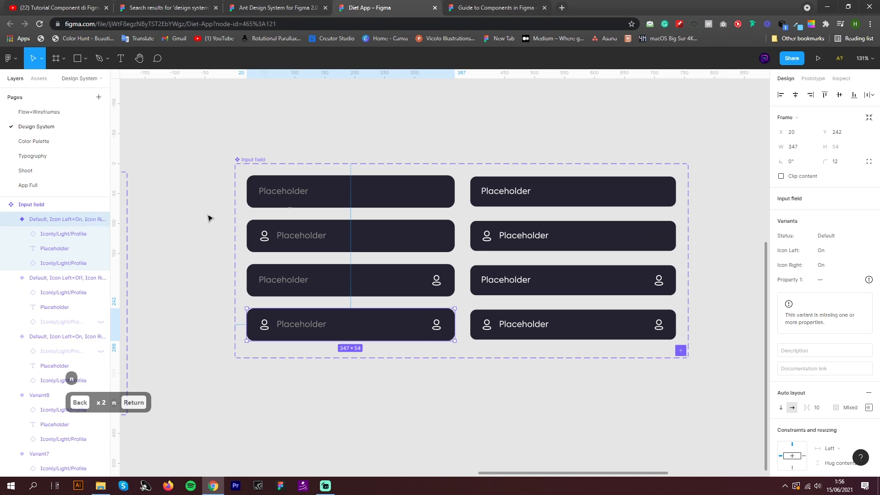
Step: Copy the Focus variant's name to the second-column variant with only the leading icon, renaming it "Status=Focus, Icon Left=On, Icon Right=Off"
click(609, 241)
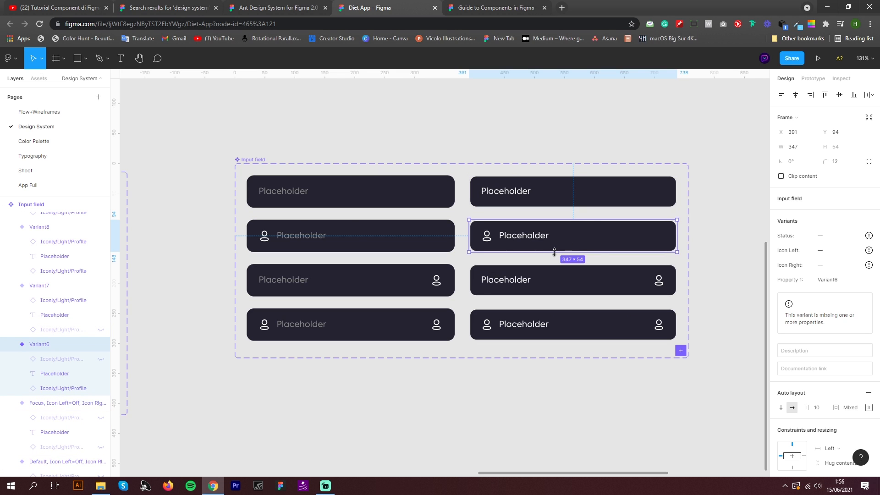
click(591, 199)
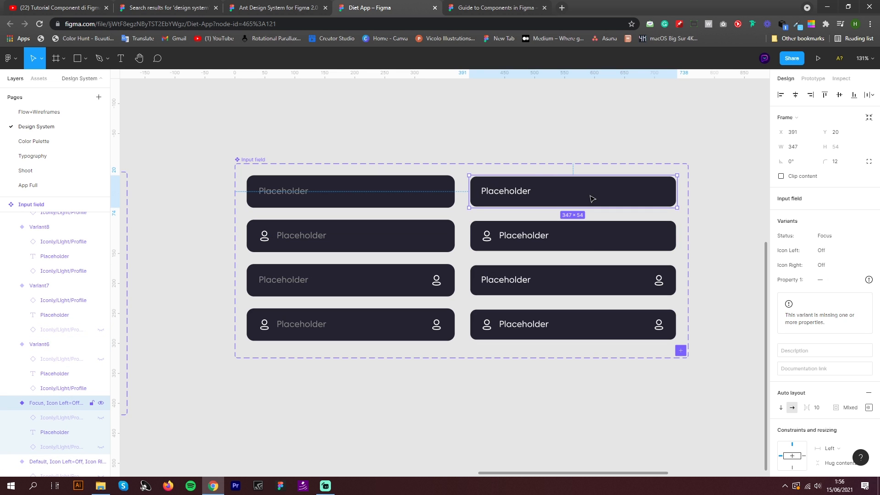
key(ctrl+r)
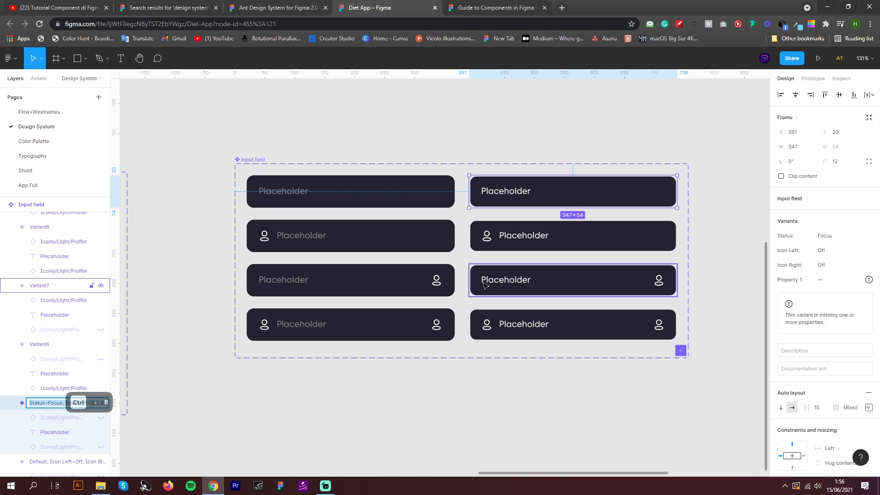
key(ctrl+c)
key(ctrl+c)
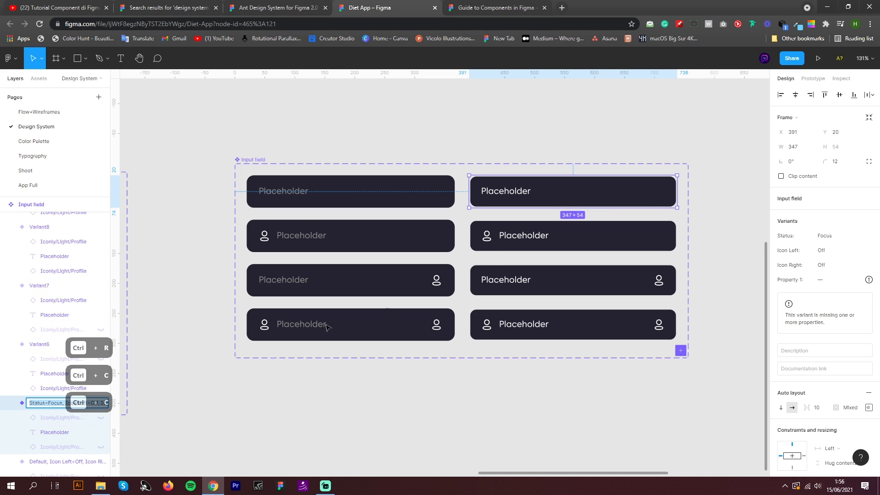
click(562, 236)
scroll(48, 321, down, 4)
scroll(47, 321, up, 2)
scroll(47, 320, down, 2)
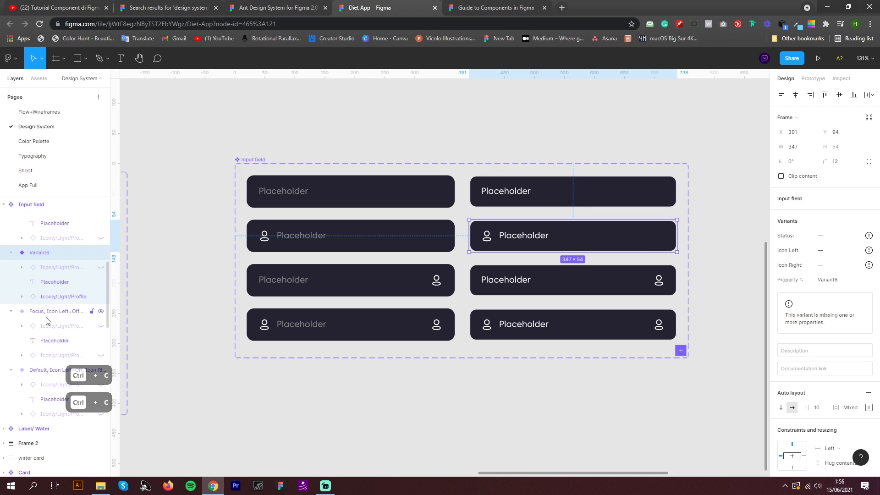
key(ctrl+r)
key(ctrl+v)
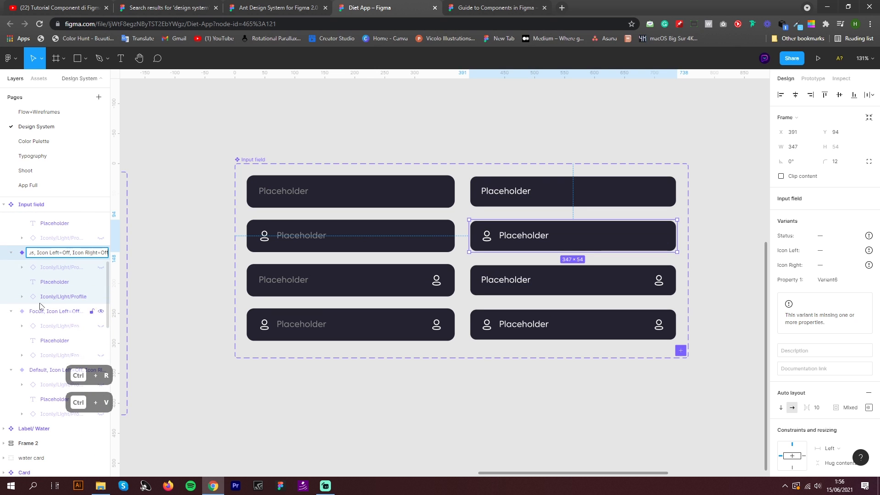
click(70, 253)
key(BackSpace)
key(BackSpace)
text(n)
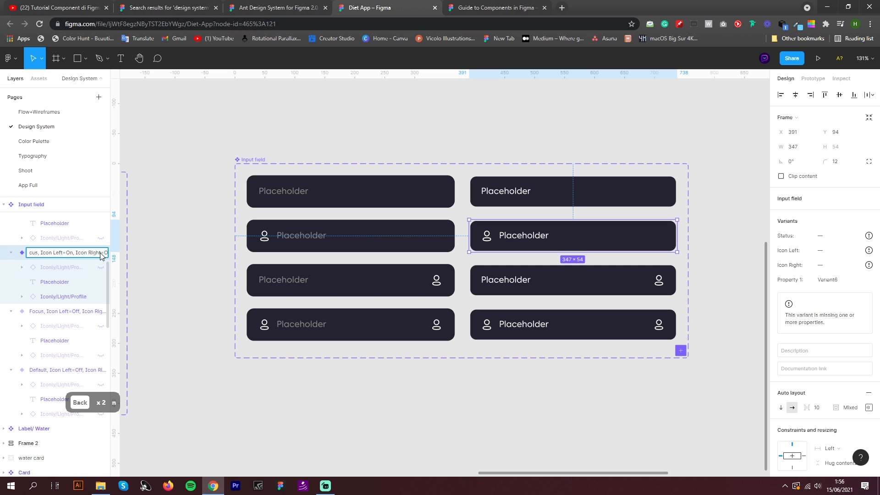
key(Return)
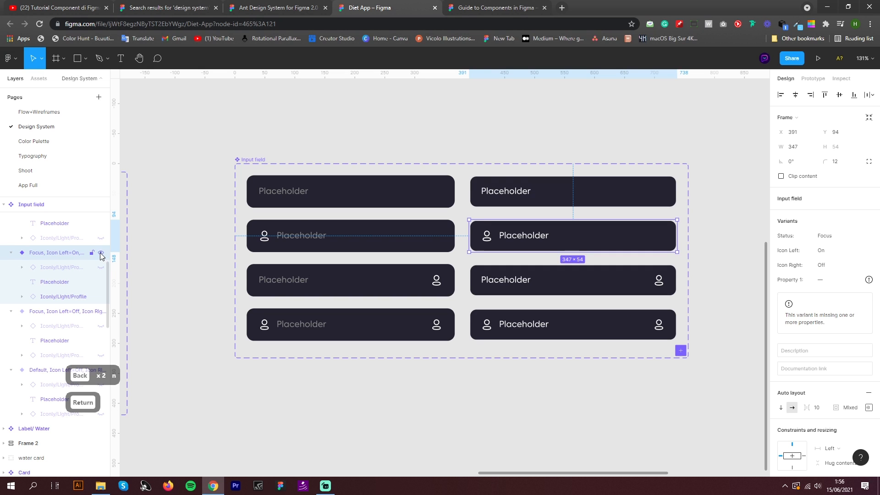
Step: Rename the second-column variant with only the trailing icon as "Status=Focus, Icon Left=Off, Icon Right=On"
click(544, 295)
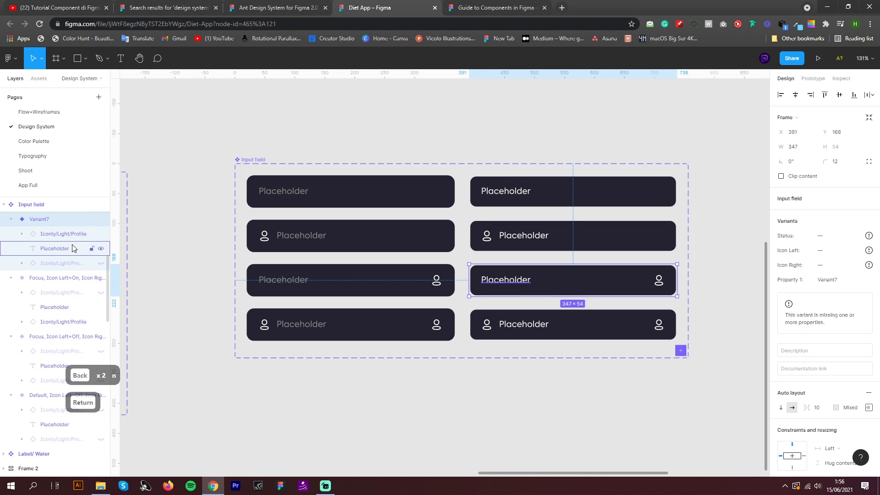
key(ctrl+r)
key(ctrl+v)
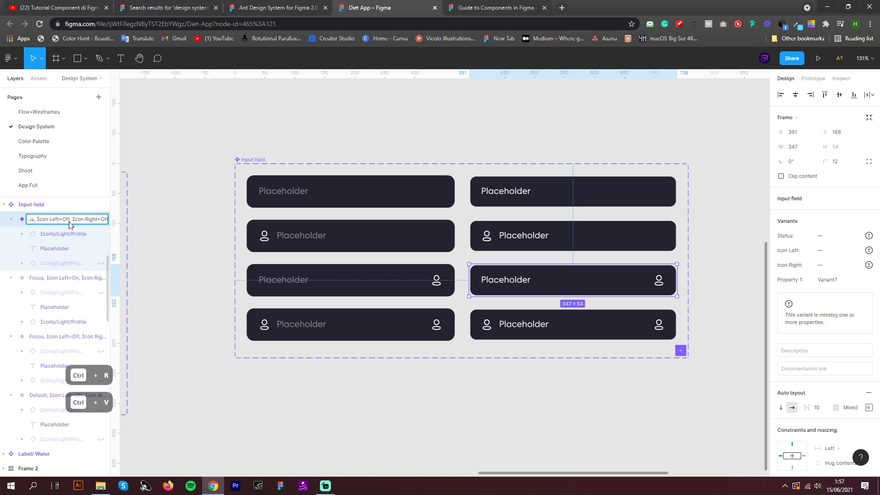
key(BackSpace)
key(BackSpace)
text(n)
key(Return)
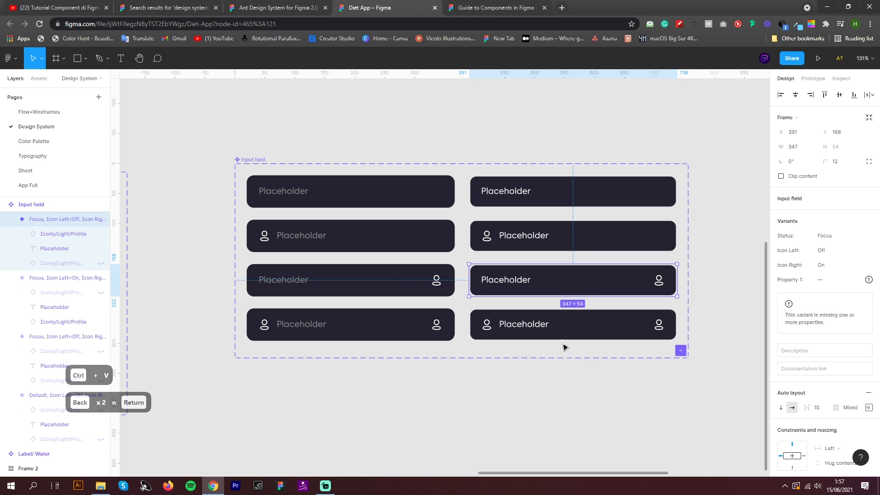
Step: Rename the second-column variant with both icons as "Status=Focus, Icon Left=On, Icon Right=On", reusing the copied Focus variant name
click(557, 324)
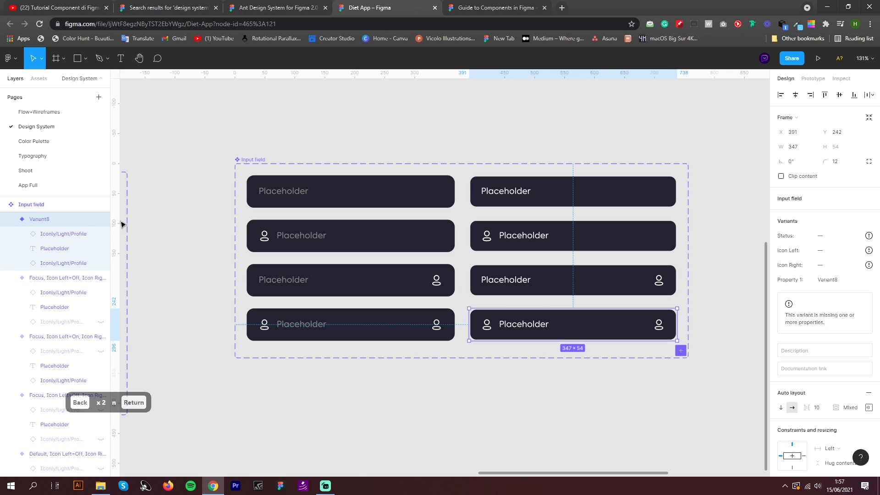
key(ctrl+r)
key(ctrl+v)
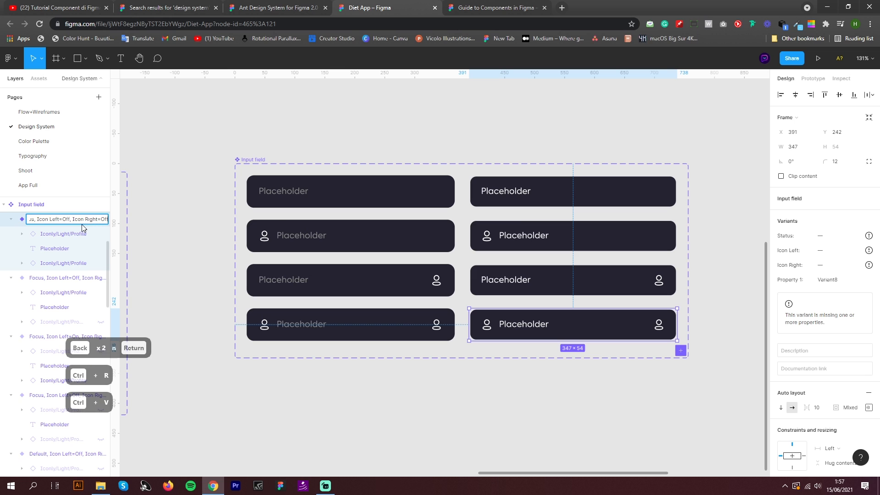
key(BackSpace)
key(BackSpace)
text(n)
click(70, 219)
key(BackSpace)
key(BackSpace)
text(n)
key(Return)
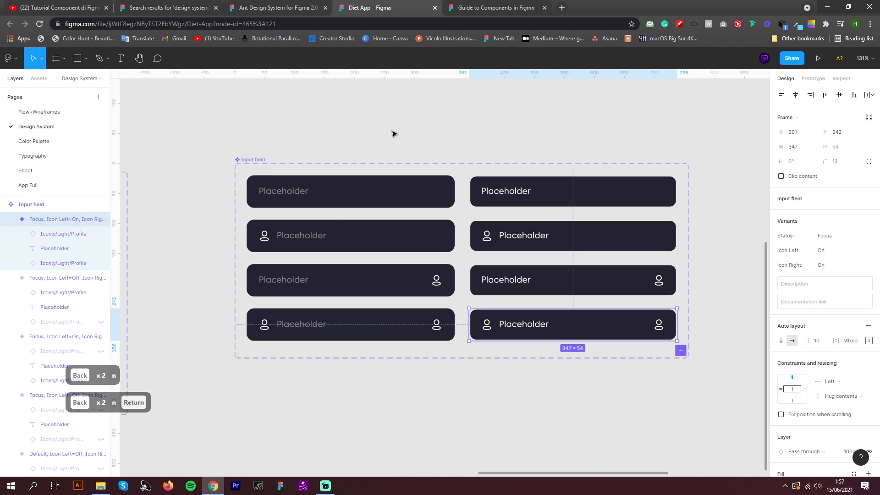
Step: Check the Status, Icon Left and Icon Right properties of the two lowest Focus variants, including the available Status options
click(474, 134)
click(606, 288)
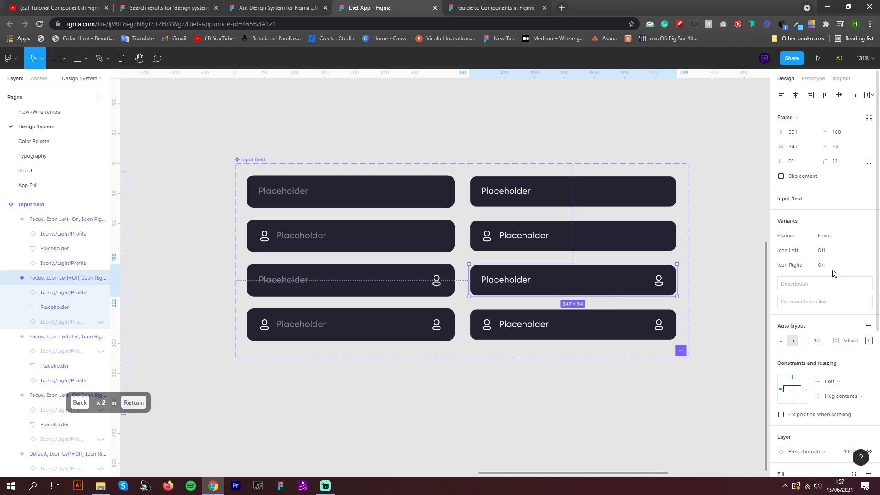
click(870, 237)
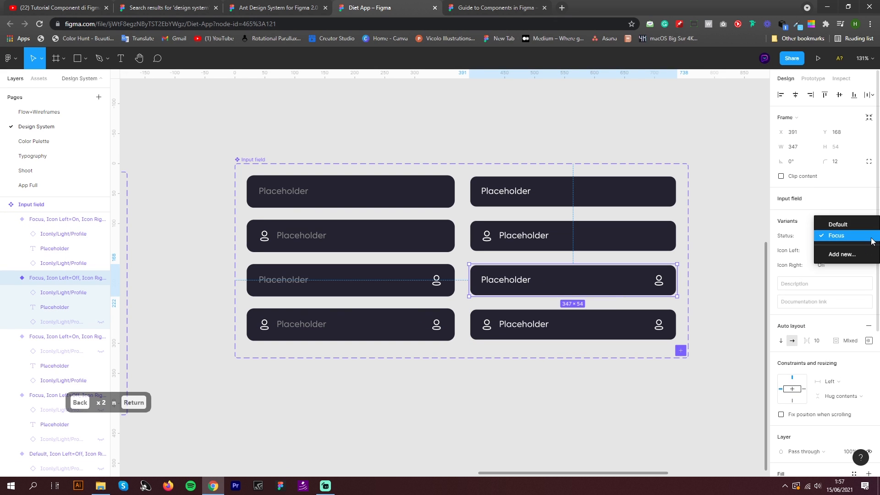
click(870, 237)
click(866, 250)
click(865, 253)
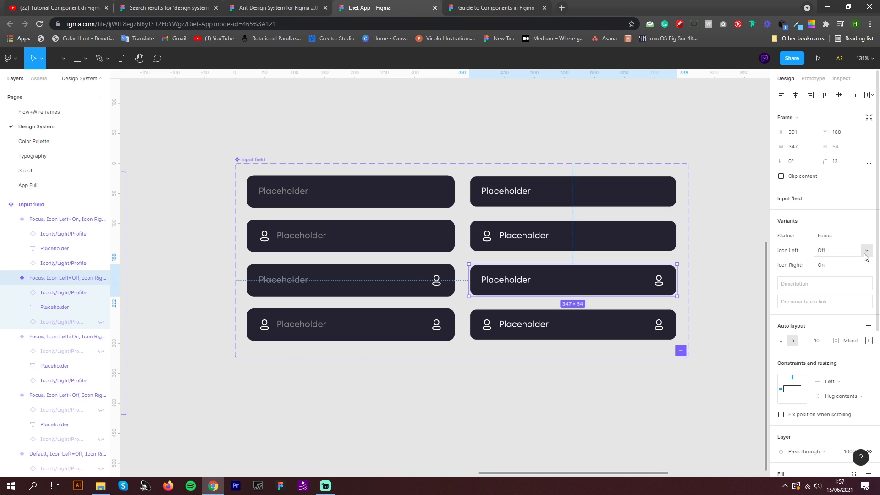
click(546, 316)
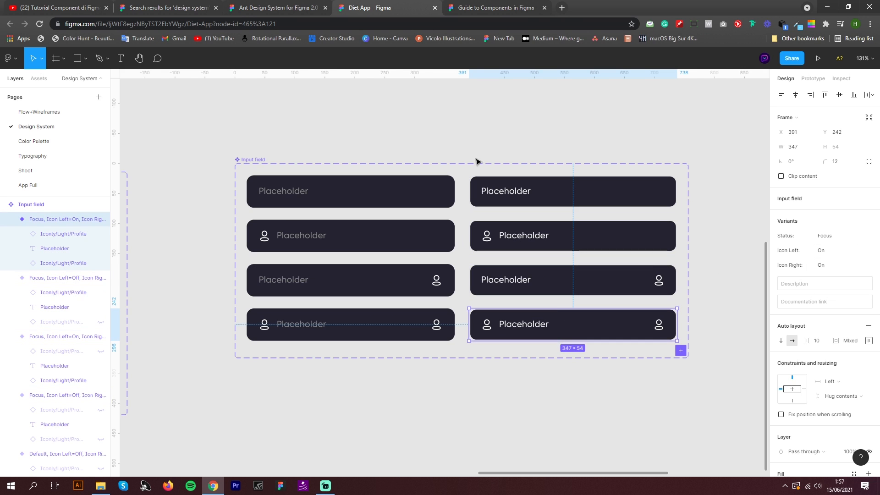
click(461, 134)
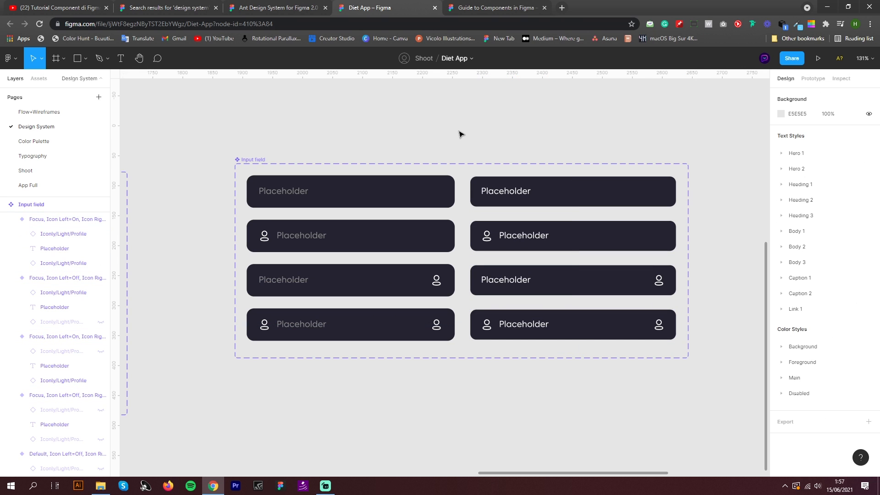
Step: Copy the Default variant without icons and paste it as an instance below the existing input on the Flow+Wireframes page
click(401, 197)
key(ctrl+c)
key(ctrl+c)
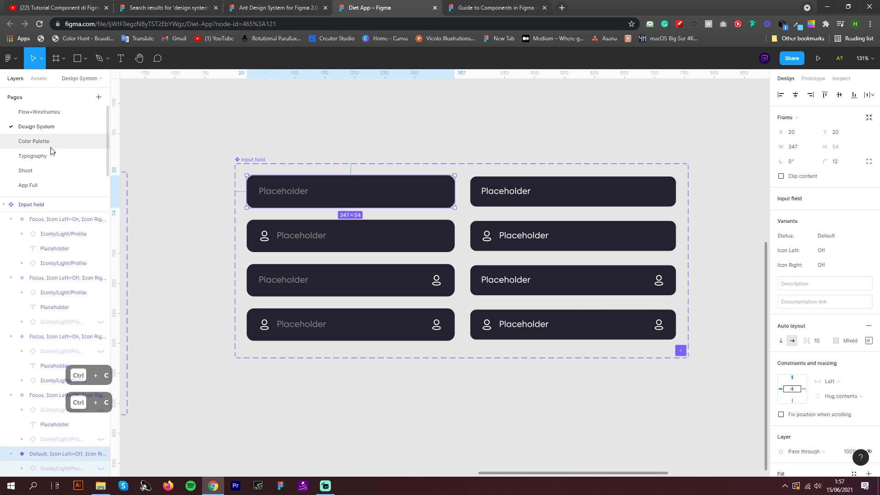
click(53, 115)
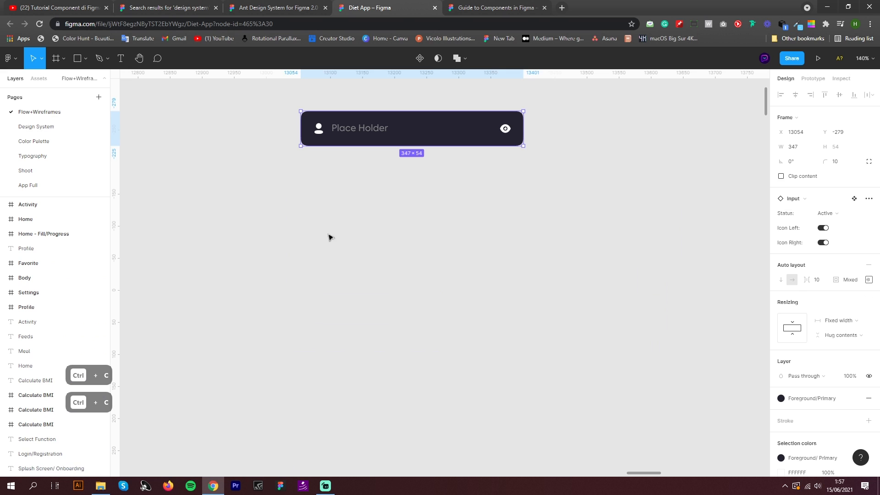
click(394, 276)
key(ctrl+v)
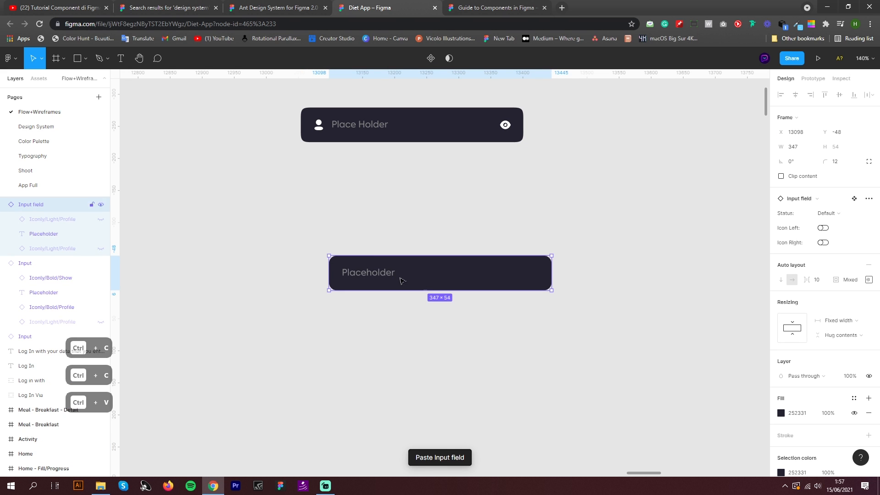
Step: Test the pasted Input field instance by switching Icon Left and Icon Right on and back off in turn
click(823, 228)
click(824, 228)
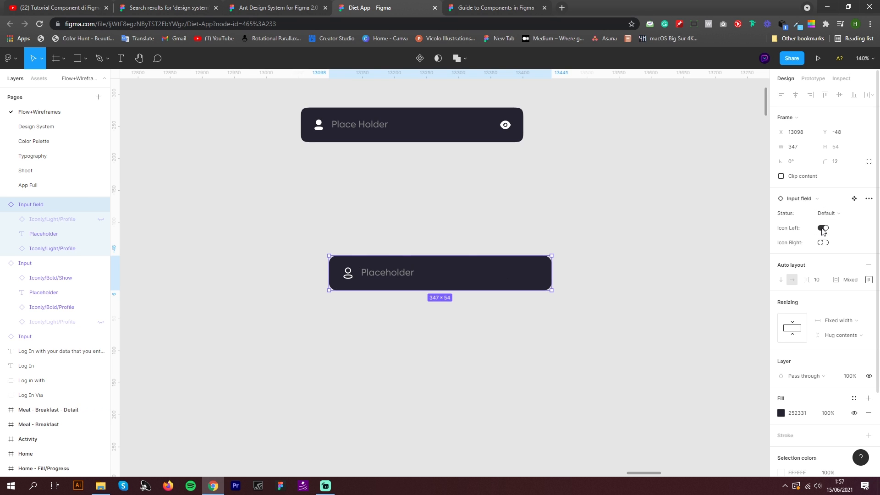
click(823, 243)
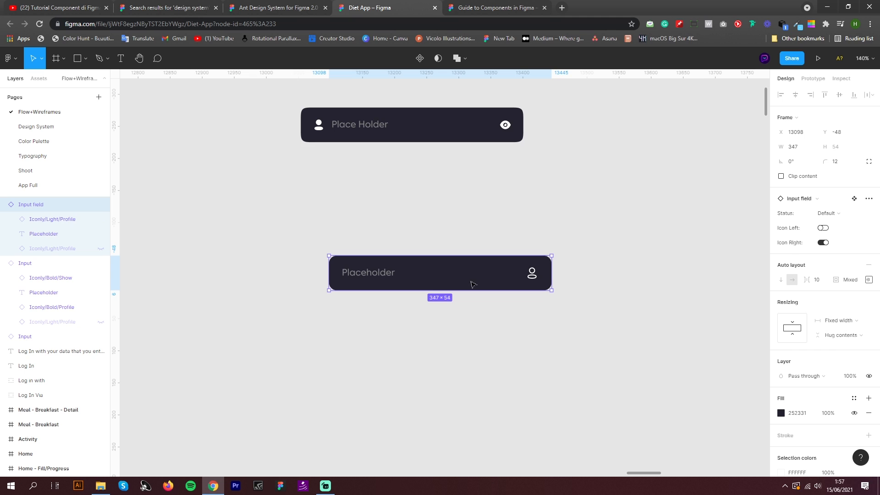
click(823, 243)
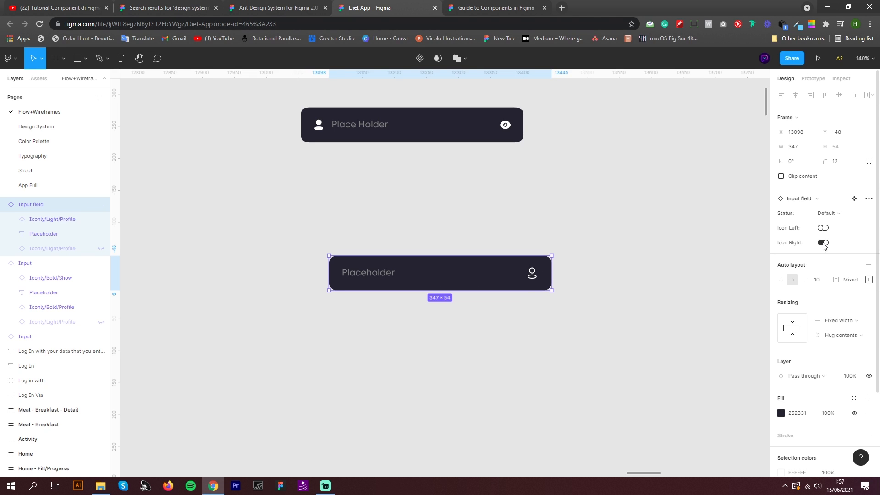
Step: Set the pasted Input field instance's Status to Focus
click(837, 213)
click(846, 224)
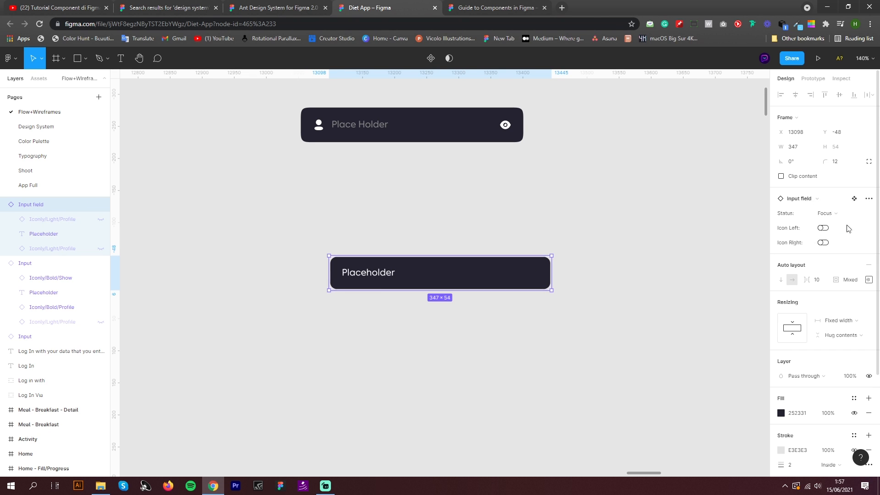
click(646, 268)
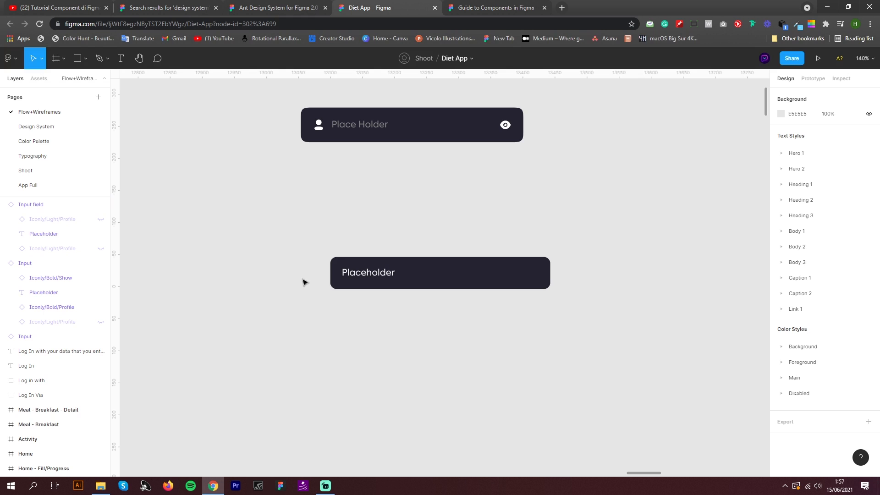
Step: On the Design System page, change the stroke colour of all four Focus variants in the second column to green 39DBA0
click(58, 130)
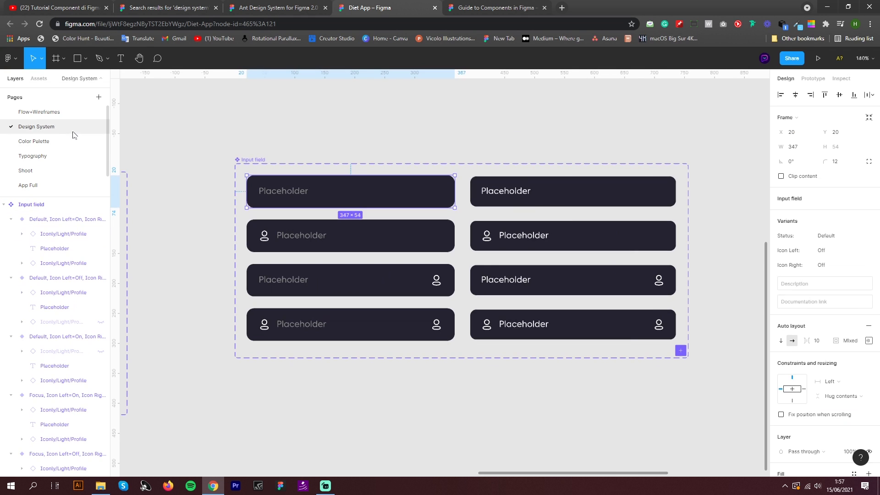
click(589, 191)
shift+click(598, 242)
shift+click(601, 281)
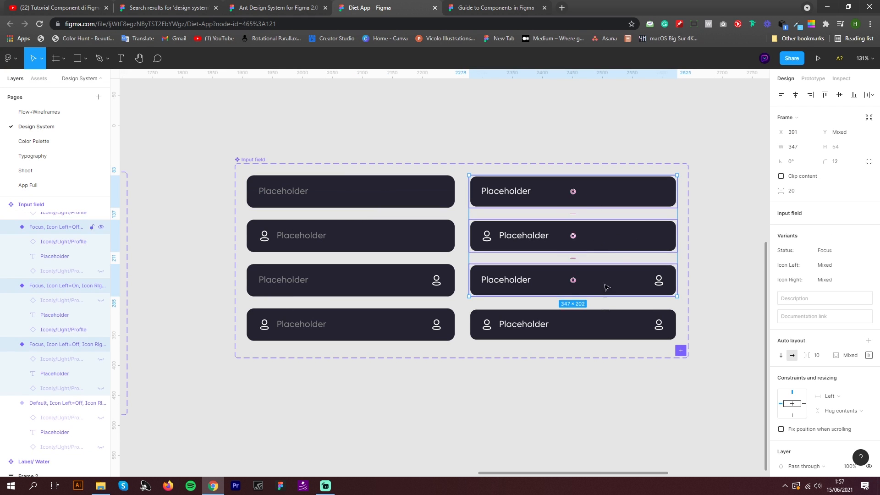
shift+click(596, 324)
scroll(803, 353, down, 5)
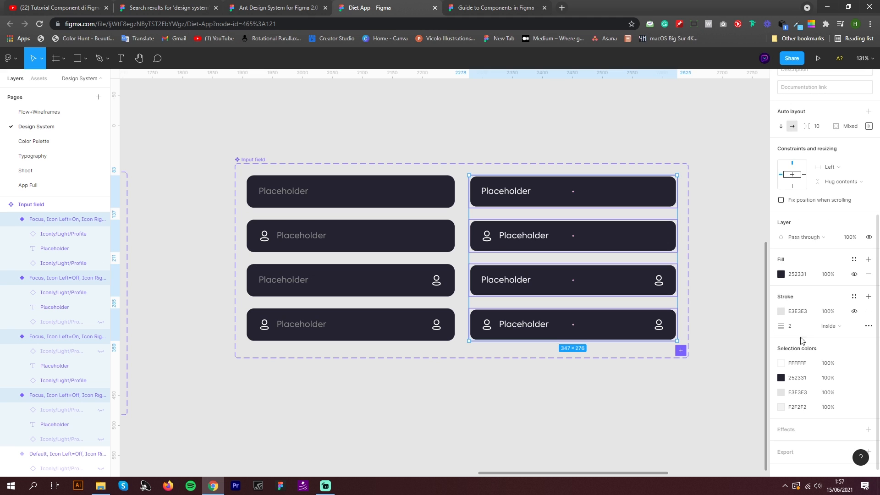
click(781, 311)
click(720, 368)
drag(738, 264, 740, 266)
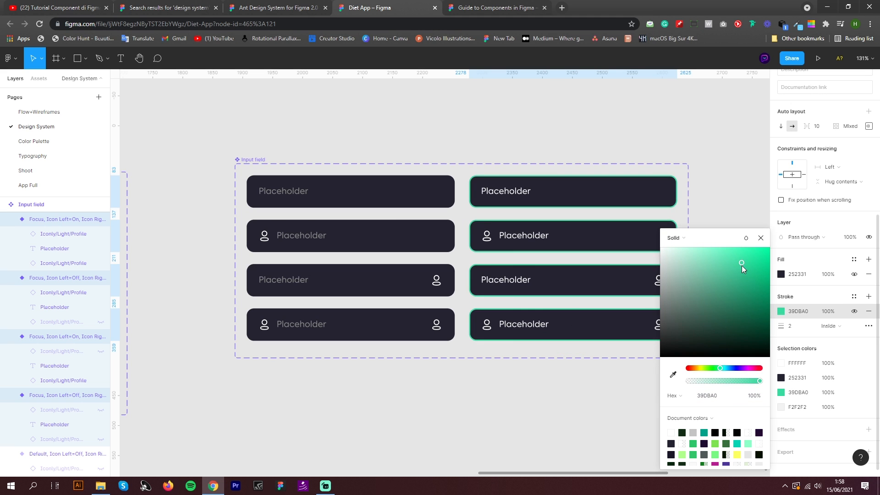
click(609, 142)
Step: Set the stroke weight of all four Focus variants to 1
click(637, 197)
shift+click(655, 249)
shift+click(634, 284)
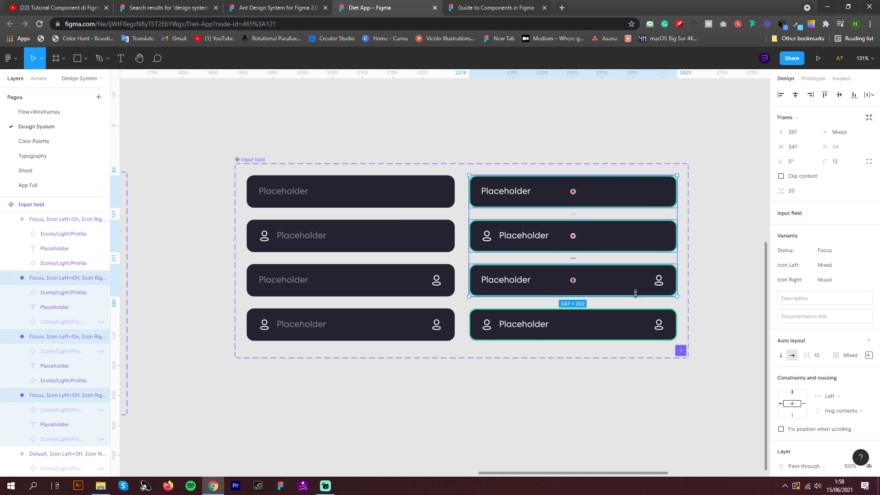
shift+click(628, 324)
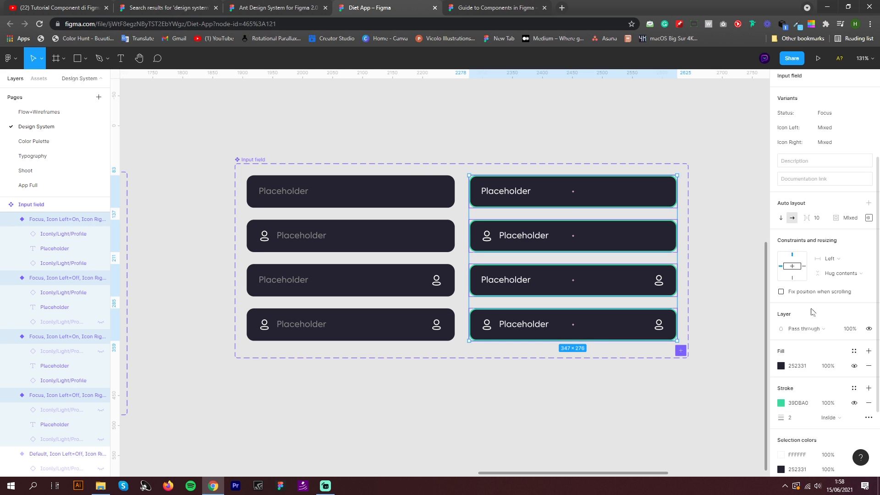
click(795, 420)
key(Down)
key(Return)
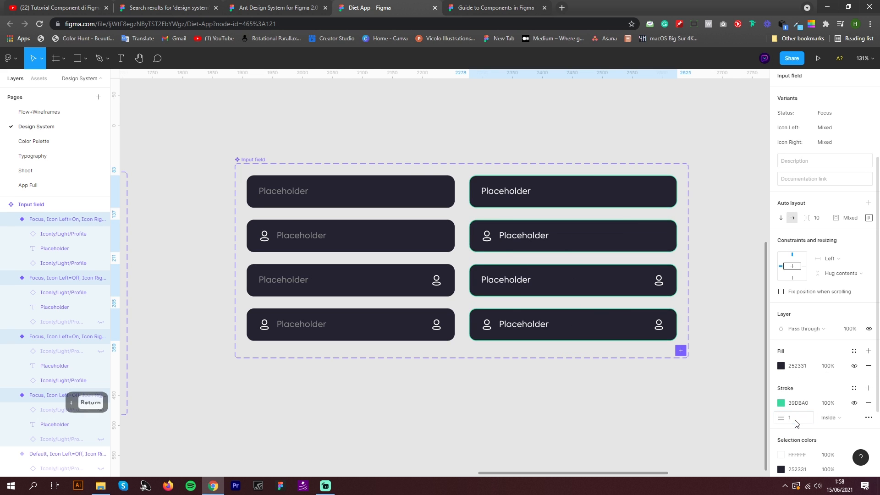
Step: On the Flow+Wireframes page, align the Input field instance beneath the upper input and test switching each of its icons on and off
click(81, 113)
drag(487, 277, 459, 281)
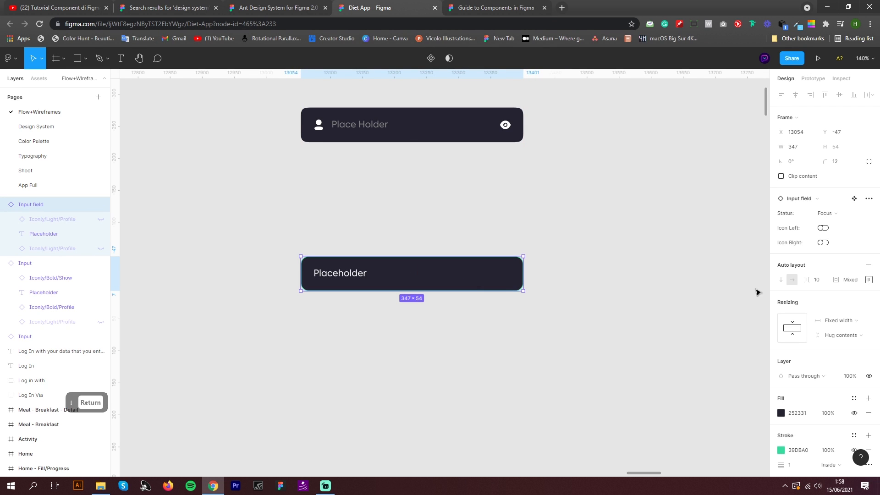
click(822, 228)
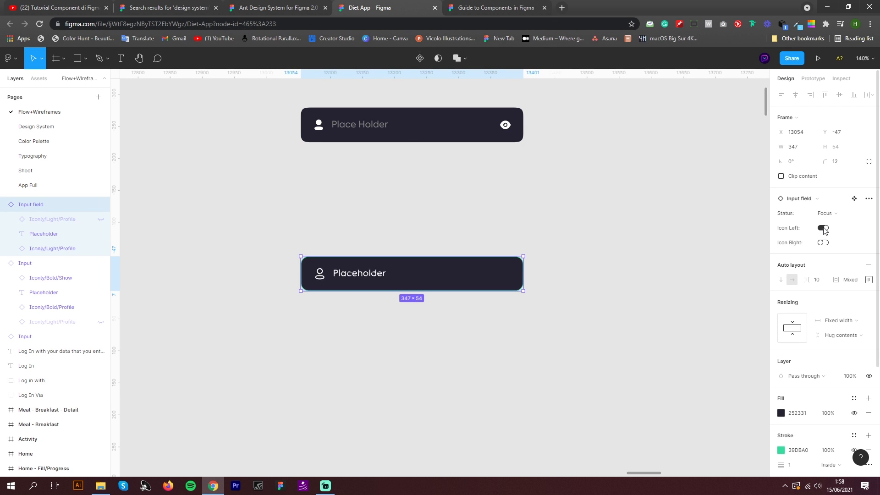
click(822, 228)
click(823, 242)
click(824, 245)
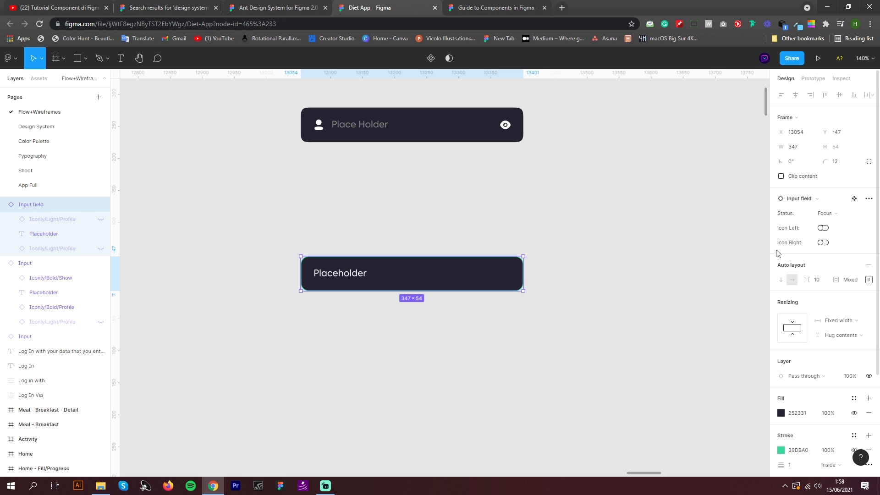
click(536, 297)
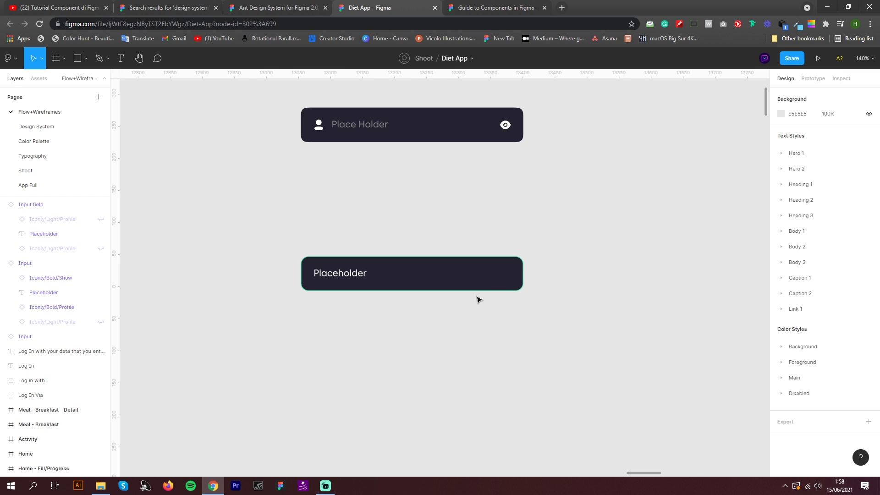
Step: Turn on Icon Left for the Focus Input field instance
click(499, 288)
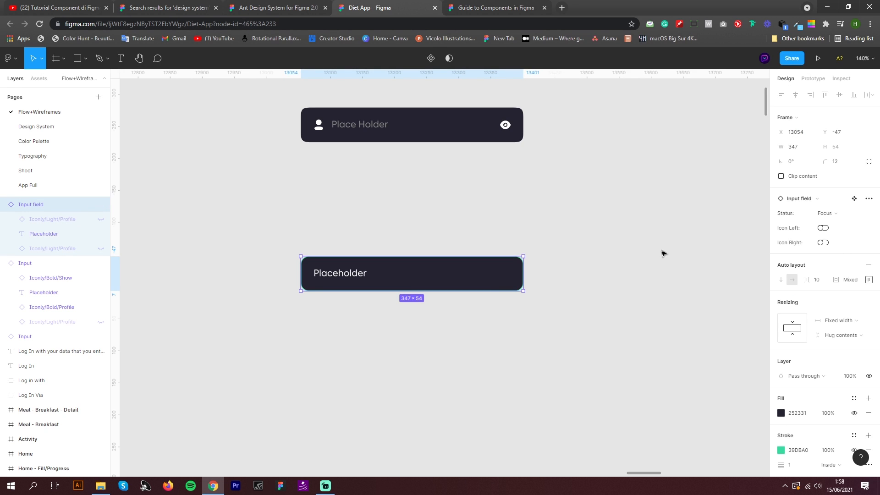
click(823, 229)
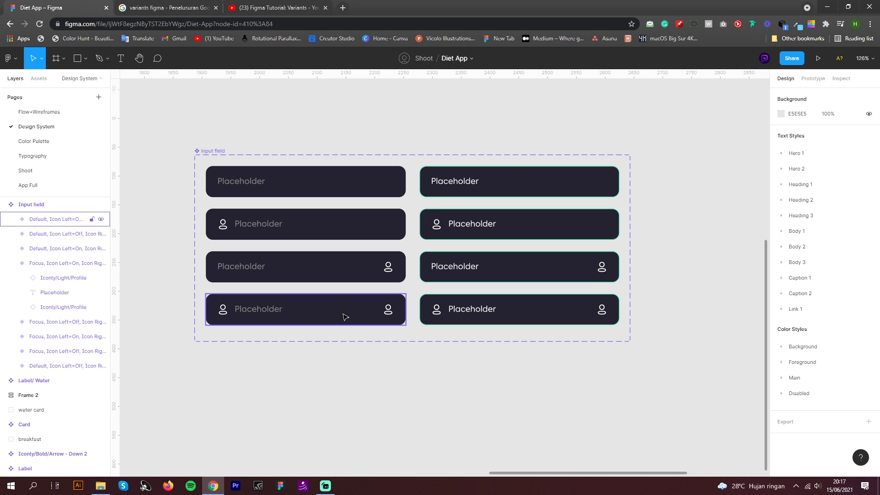
Step: On the Design System page, examine how the Input field variants' layer names correspond to their Status, Icon Left and Icon Right properties
click(311, 187)
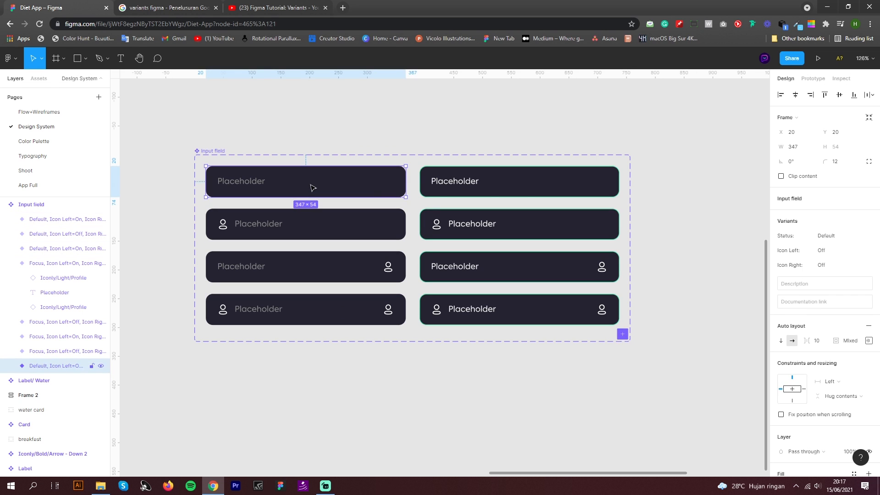
click(46, 352)
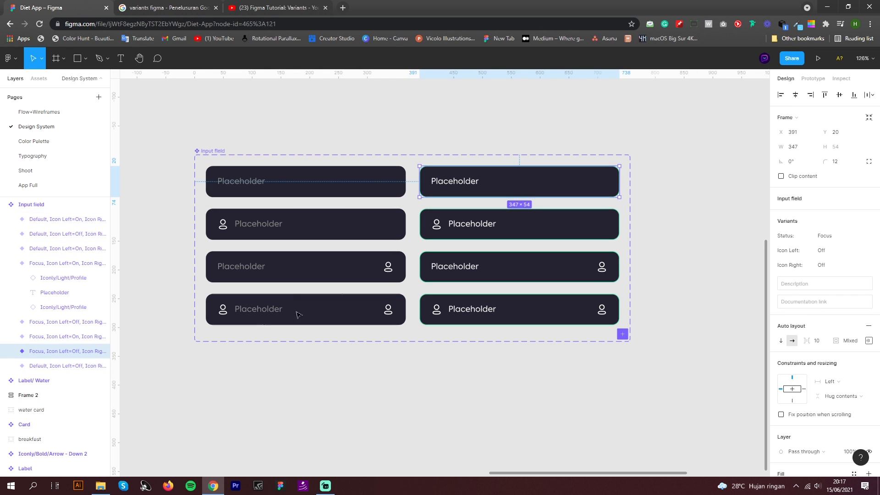
double_click(46, 354)
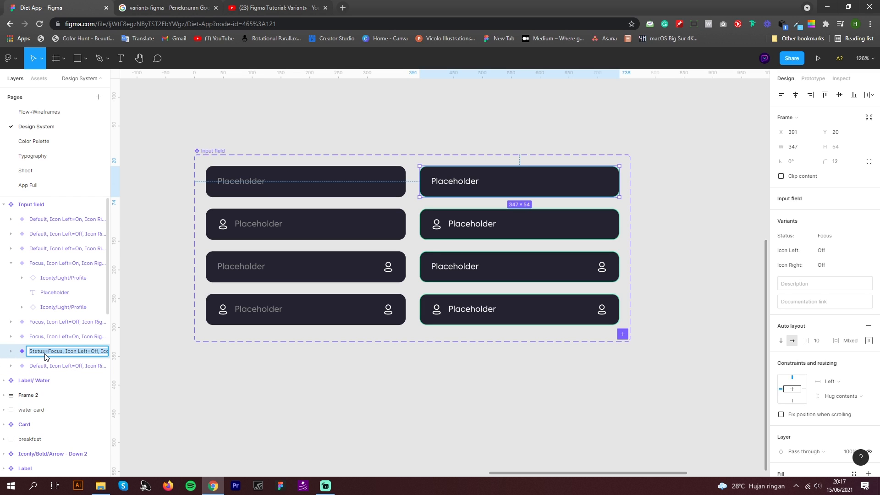
key(shift+Tab)
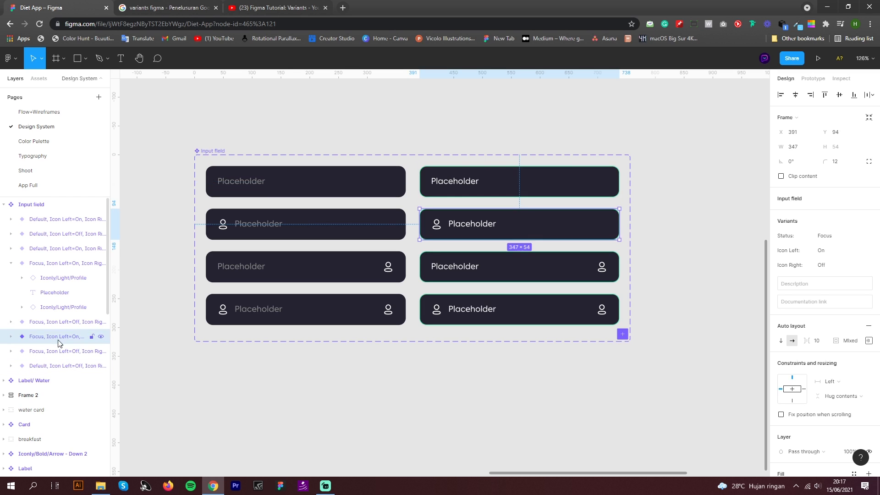
click(362, 408)
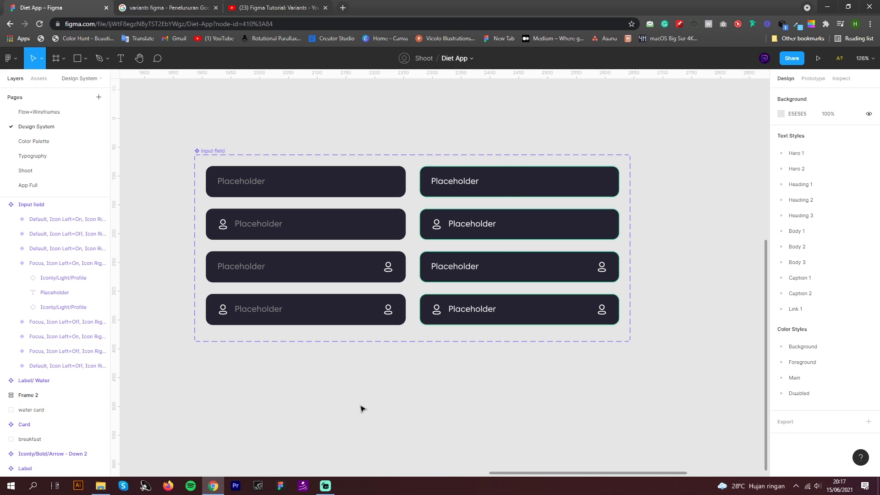
click(502, 185)
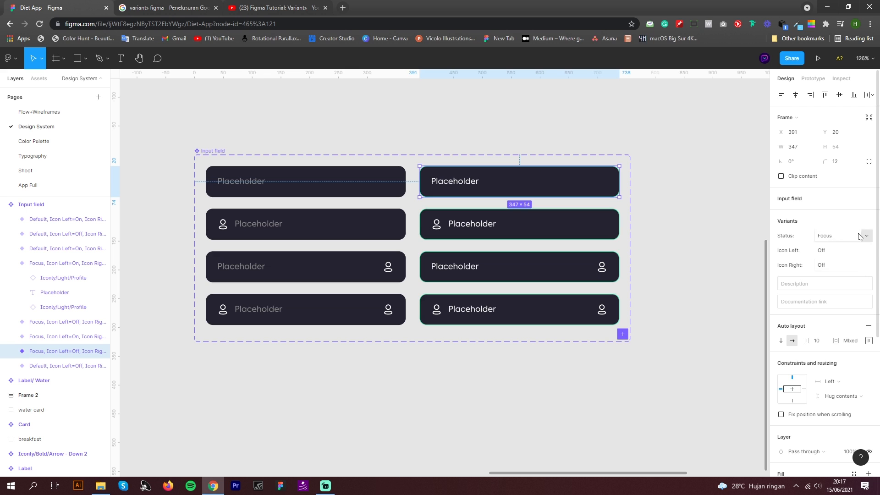
Step: Add a text layer reading "Button" on the empty canvas below the Input field component set
click(541, 402)
scroll(510, 399, down, 2)
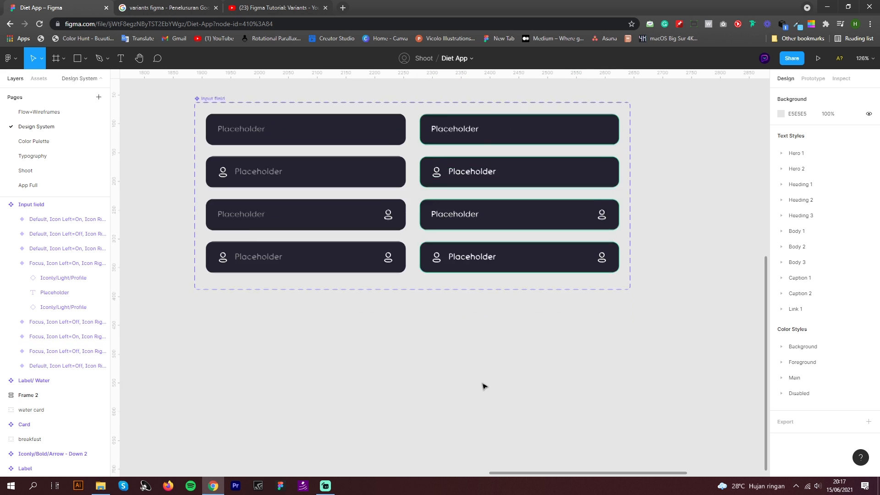
scroll(485, 386, down, 4)
key(t)
click(449, 337)
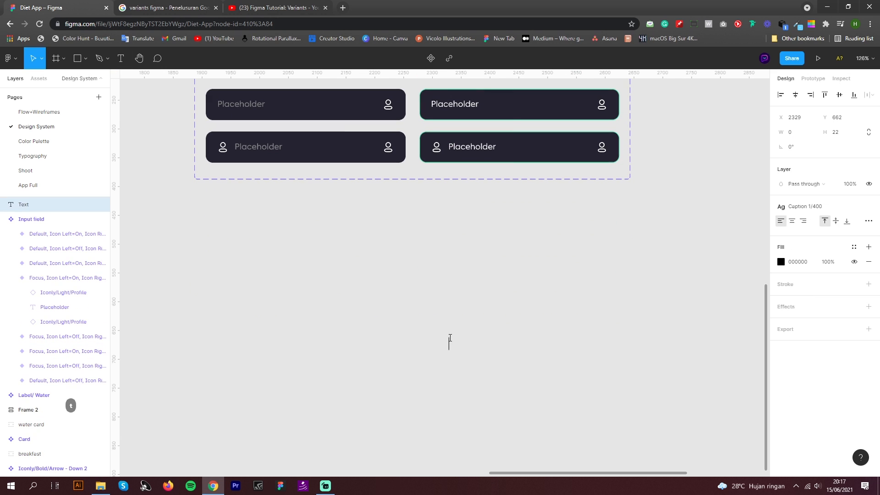
text(Butto)
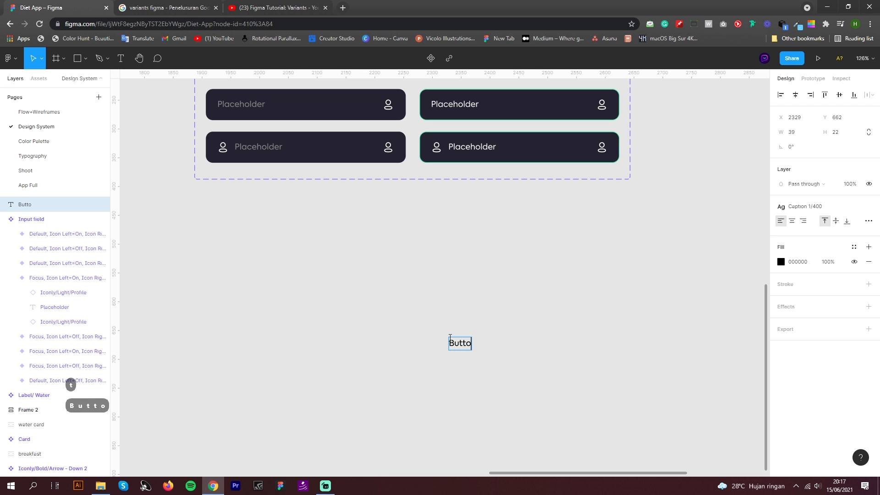
text(n)
key(Escape)
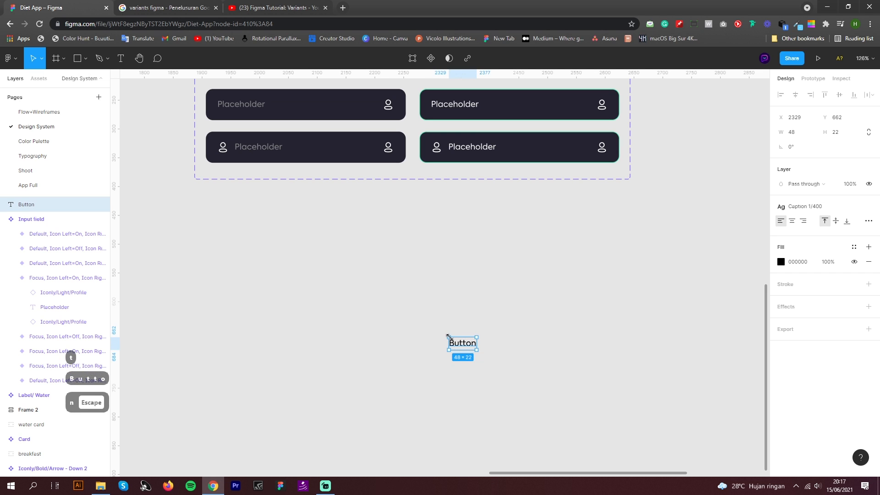
Step: Wrap the Button text in an auto layout frame, widen the frame to 120, and center its content
key(shift+a)
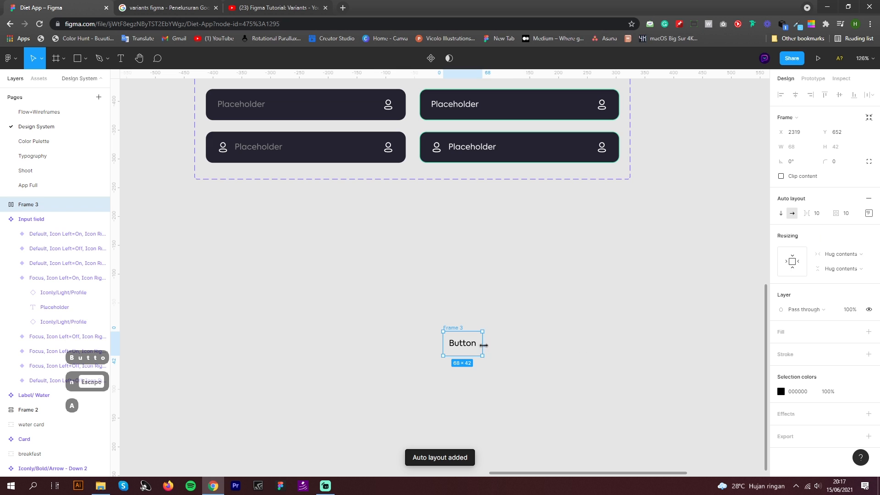
drag(484, 345, 512, 344)
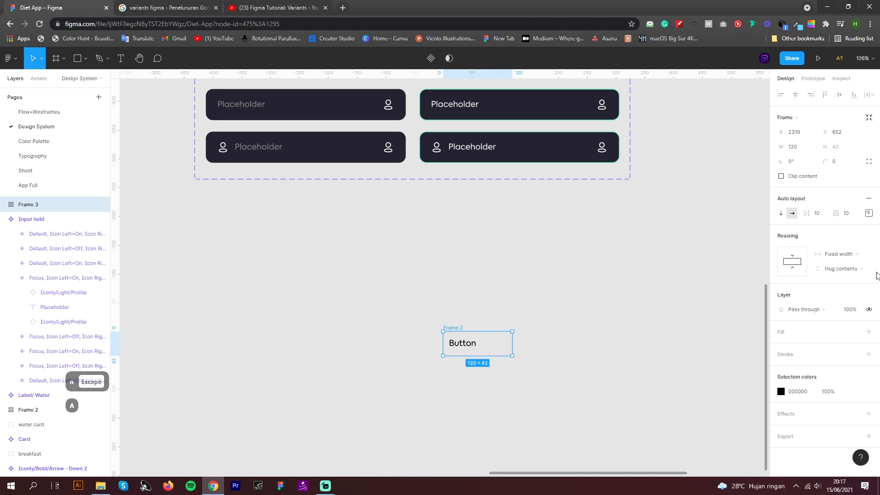
click(869, 213)
click(837, 251)
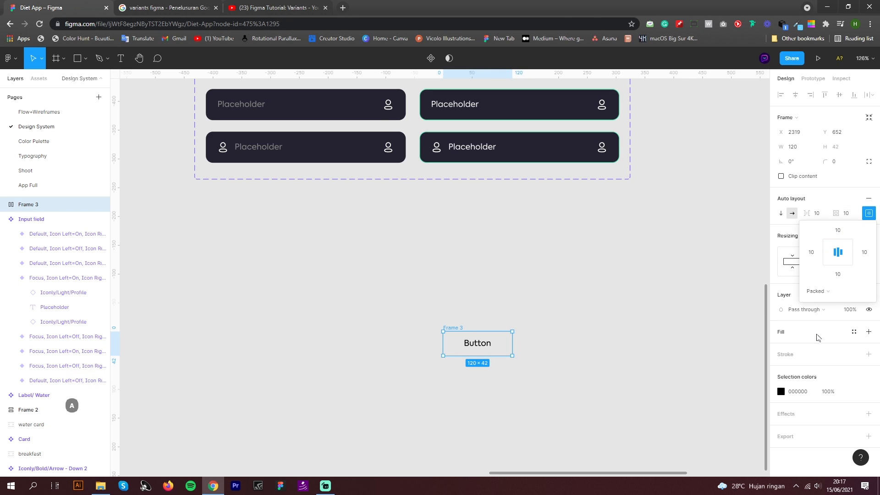
Step: Apply the Main/Green/1 colour style to the button frame's fill and set its text colour to white FFFFFF
click(853, 333)
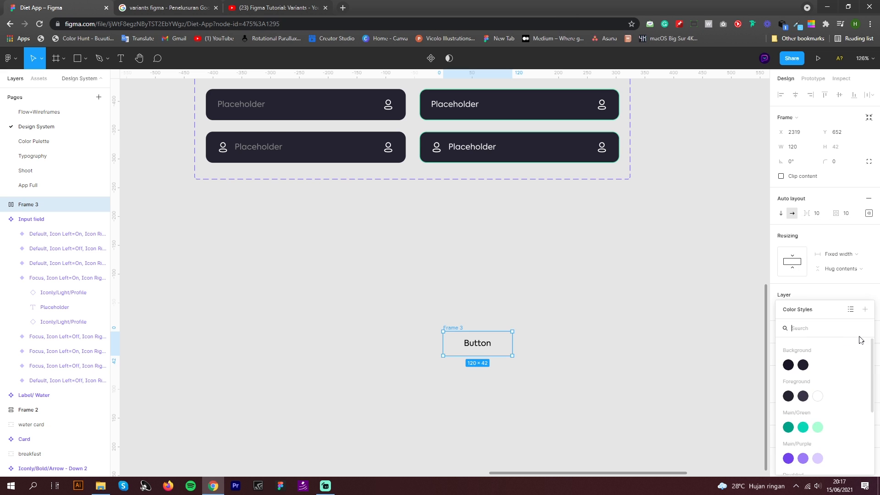
click(788, 426)
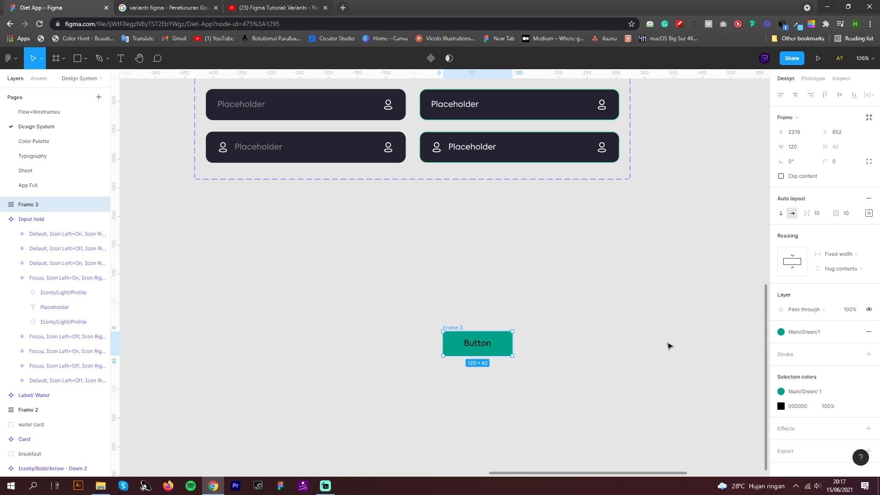
click(480, 348)
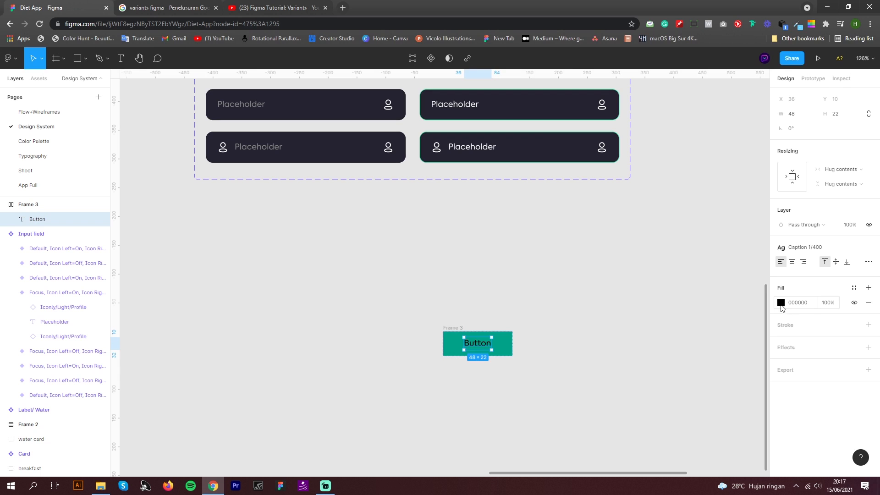
click(781, 303)
Step: Set the button frame's corner radius to 10 and move it up and left to X 2049, Y 571
click(450, 328)
click(843, 168)
key(shift+Up)
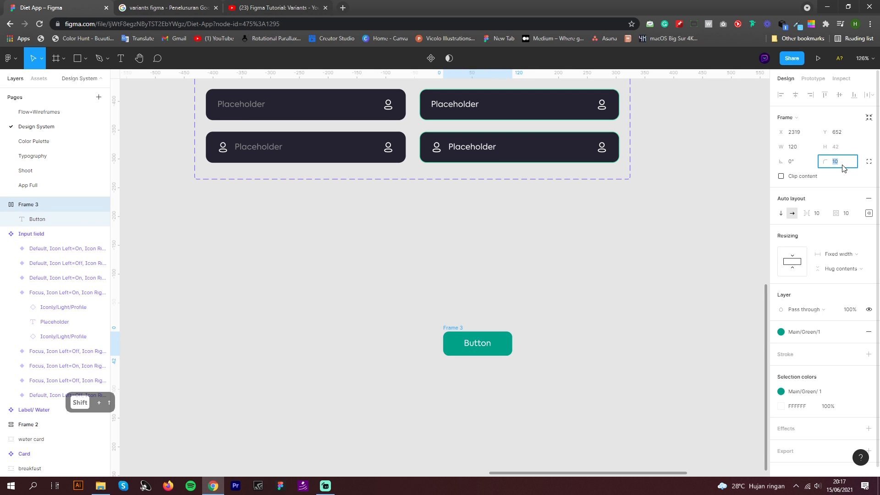
key(Return)
drag(464, 330, 308, 283)
Step: Rename the green button frame as Button
double_click(25, 205)
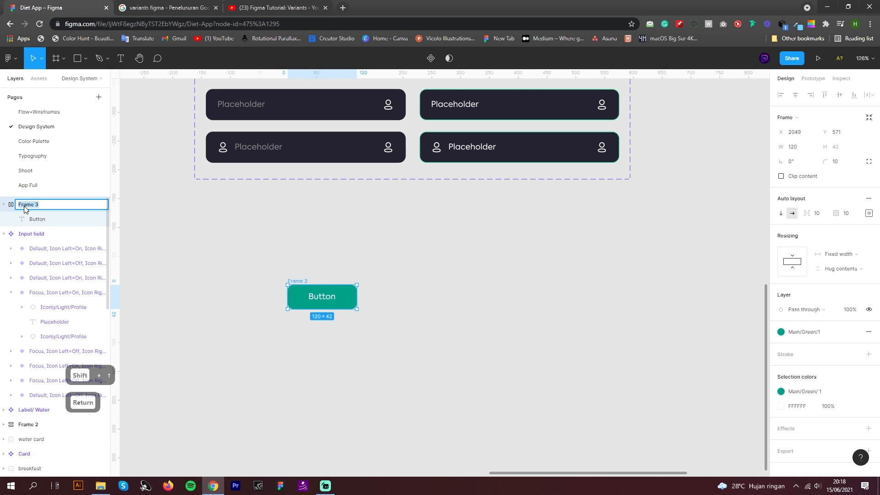
text(Button)
key(Return)
Step: Duplicate the green Button frame beside the original and swap the copy's fill with its stroke to make it outlined
click(316, 269)
click(294, 284)
key(ctrl+c)
key(ctrl+v)
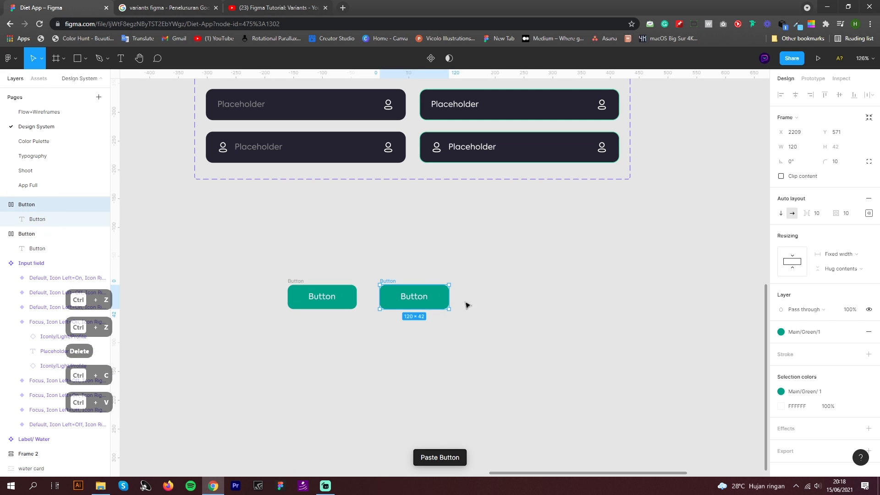
key(shift+x)
Step: Apply the Main/Green/1 colour style to the outlined button's text
double_click(421, 305)
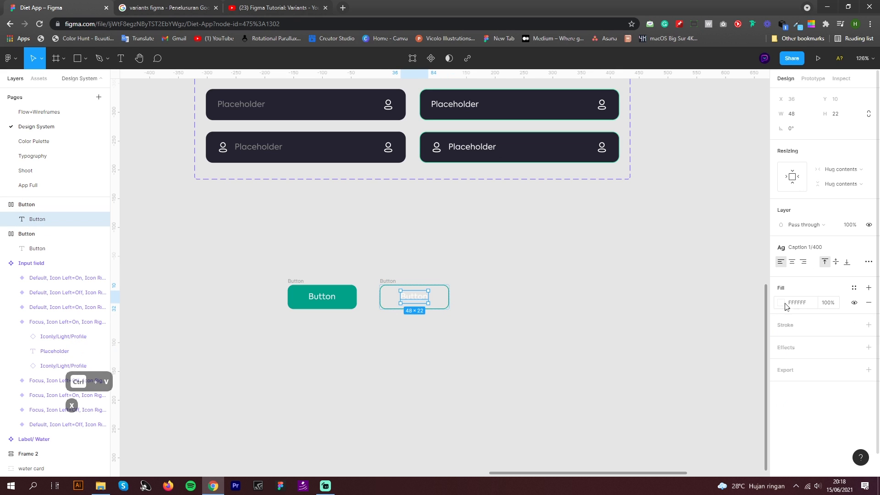
click(854, 287)
click(789, 420)
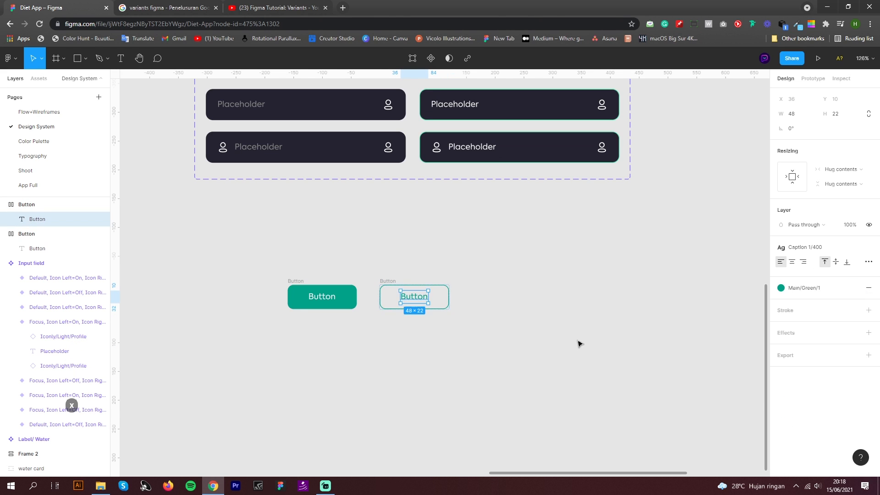
click(579, 344)
Step: Place a copy of the filled button beneath the original at X 2049, Y 651 and narrow it to 84
key(ctrl+z)
key(ctrl+z)
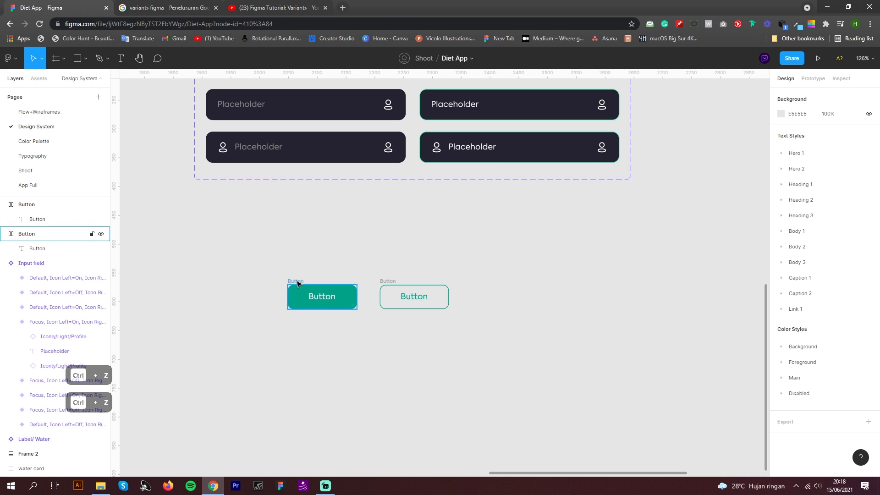
click(298, 283)
key(ctrl+c)
key(ctrl+v)
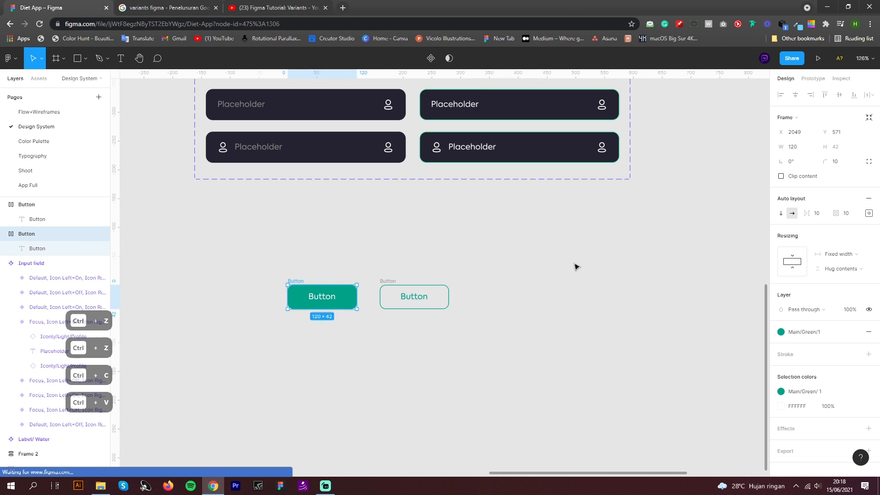
drag(485, 278, 300, 328)
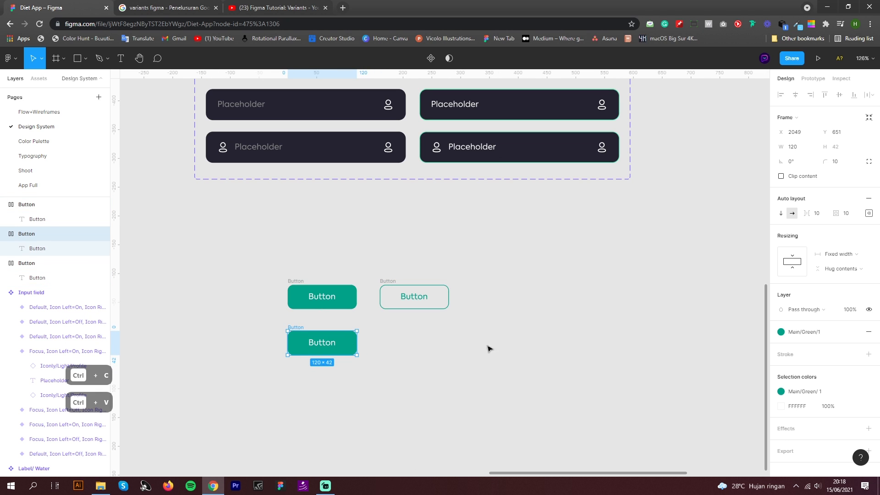
drag(357, 342, 338, 341)
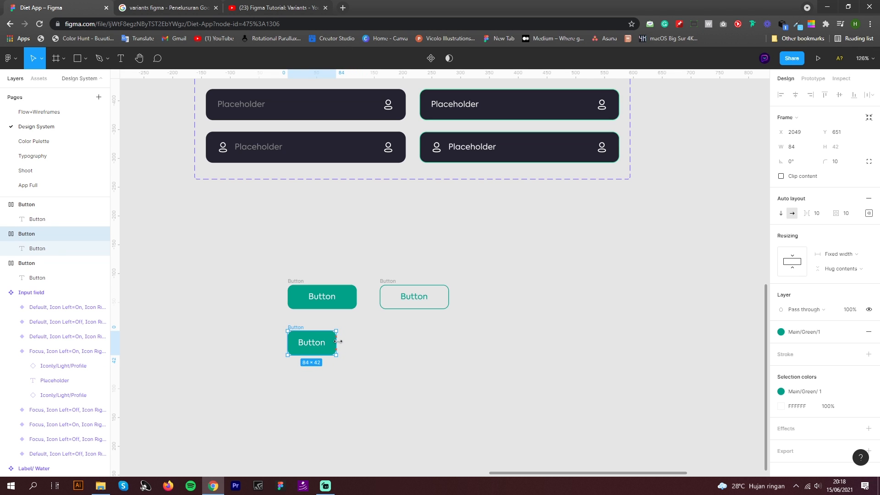
Step: Apply the Caption 2/400 text style to the lower button's label and narrow its frame to 80
click(313, 342)
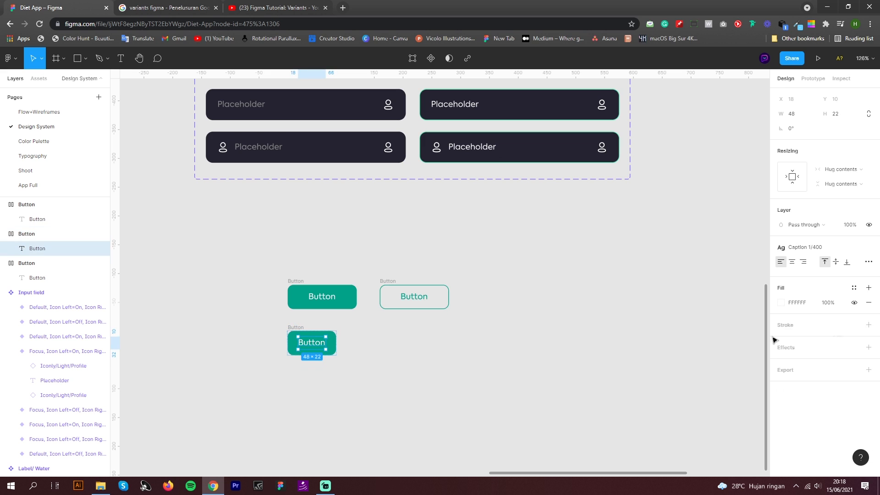
click(836, 247)
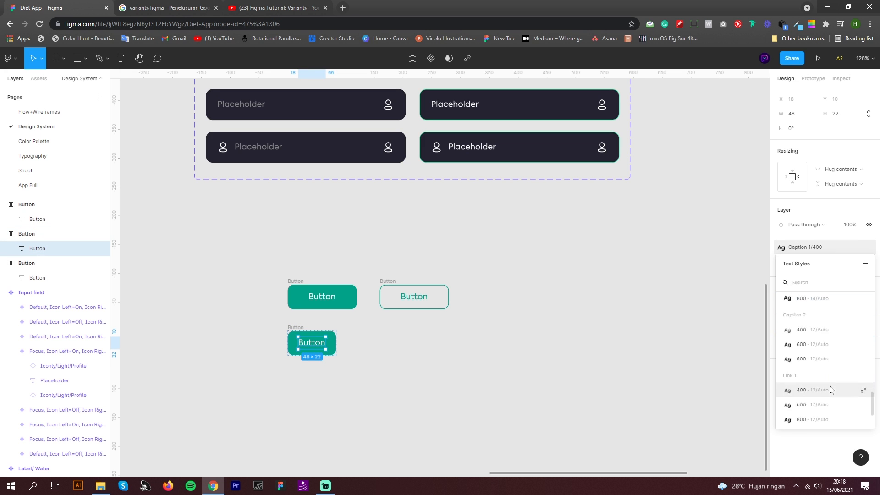
click(831, 329)
key(Escape)
key(Escape)
scroll(333, 337, up, 5)
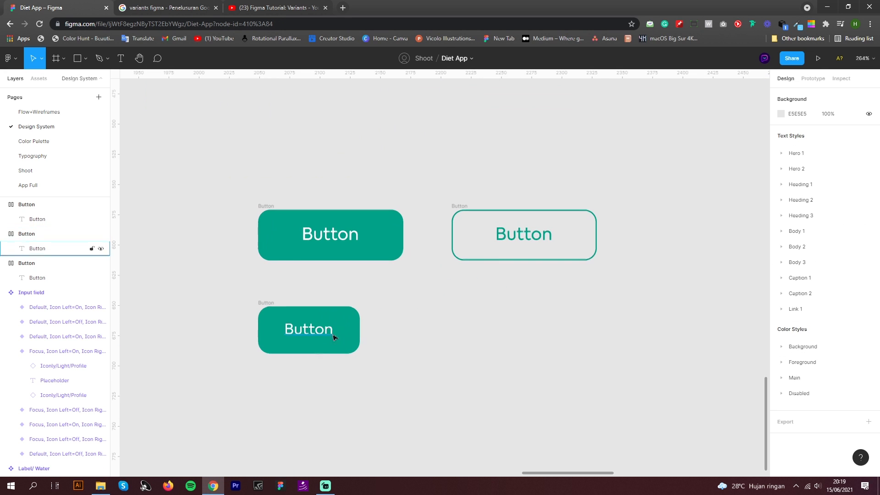
click(333, 337)
drag(356, 330, 343, 325)
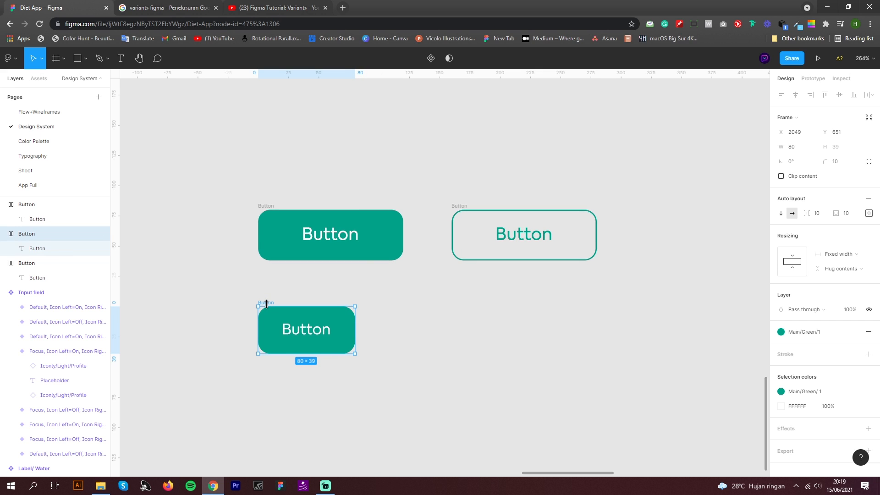
Step: Duplicate the small filled button beside itself and swap the copy's fill with its stroke to make it outlined
key(ctrl+c)
key(ctrl+v)
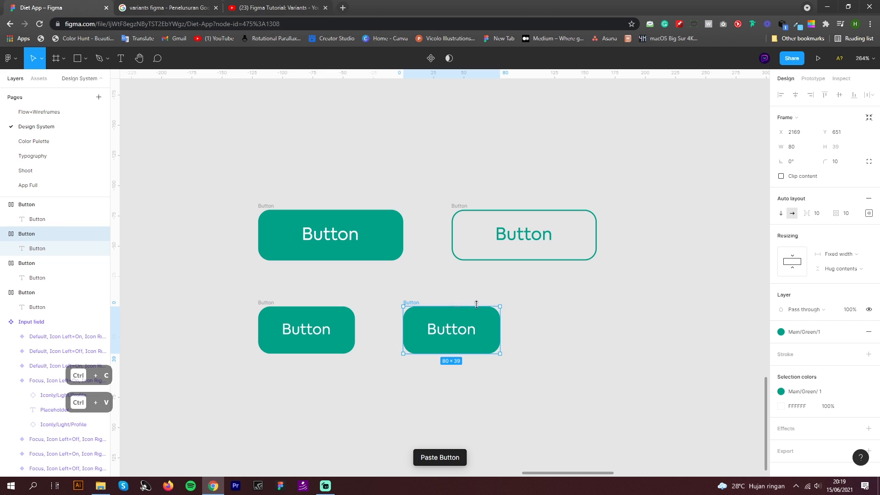
key(shift+x)
Step: Apply the Main/Green/1 colour style to the small outlined button's text
click(452, 329)
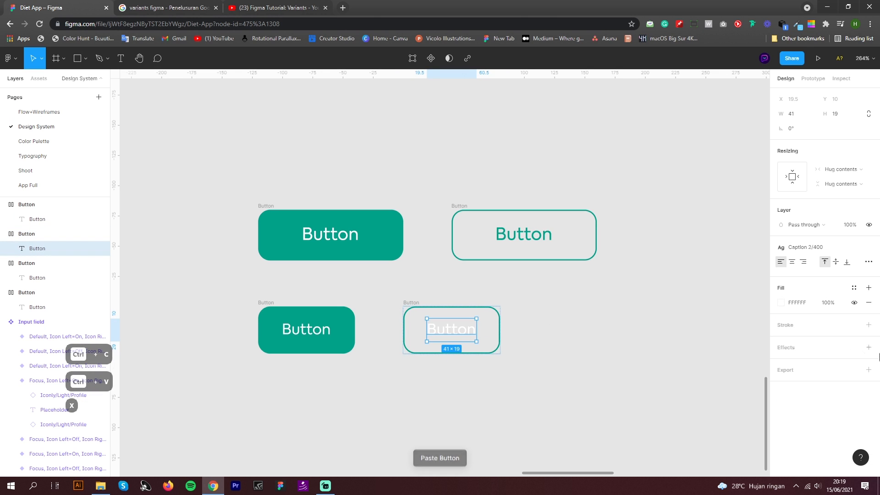
click(854, 287)
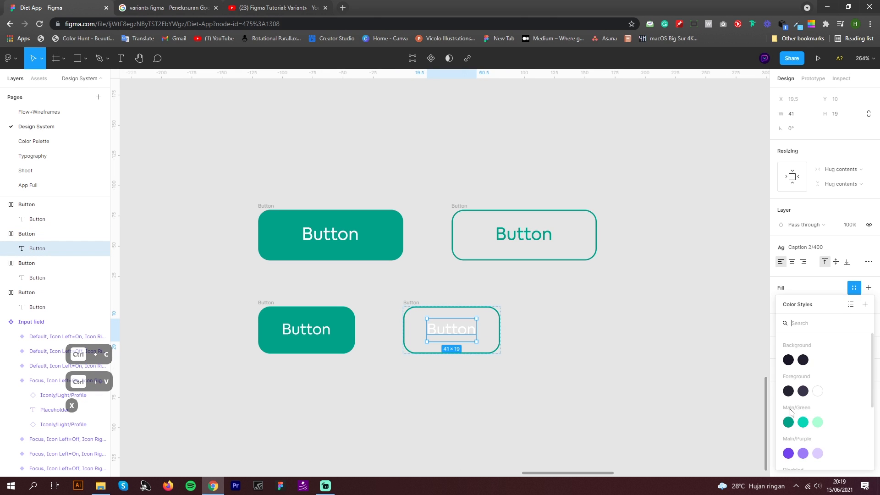
click(788, 419)
click(314, 273)
Step: Turn all four button frames into separate components and combine them as variants
scroll(314, 273, down, 3)
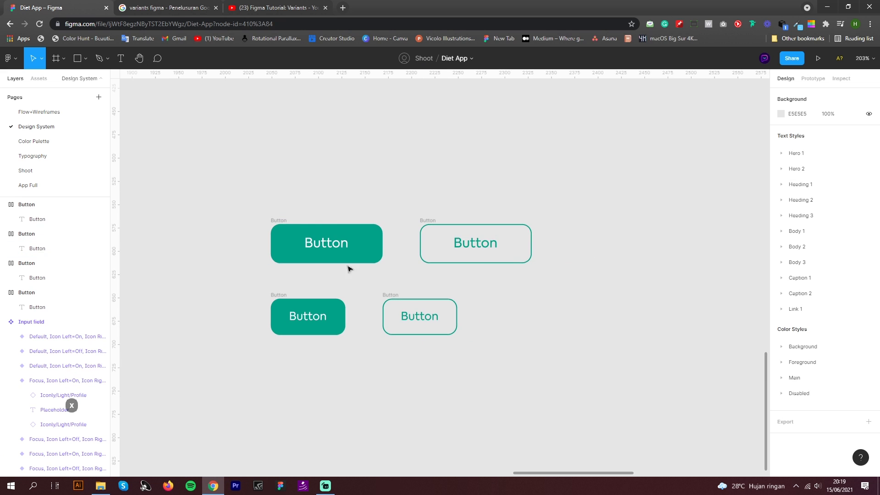
drag(224, 169, 595, 393)
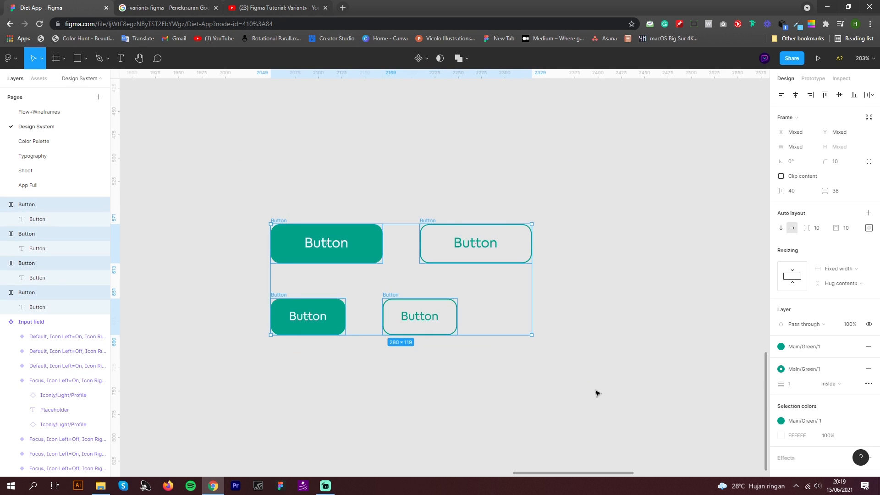
click(427, 59)
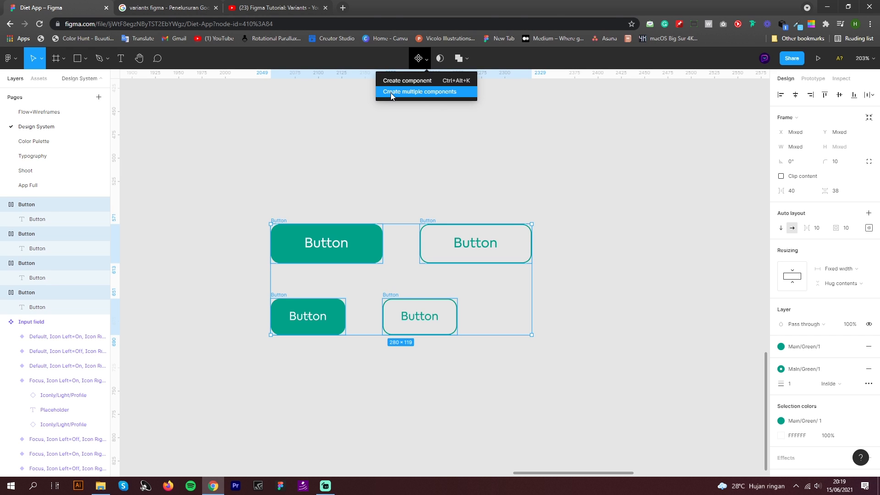
click(434, 94)
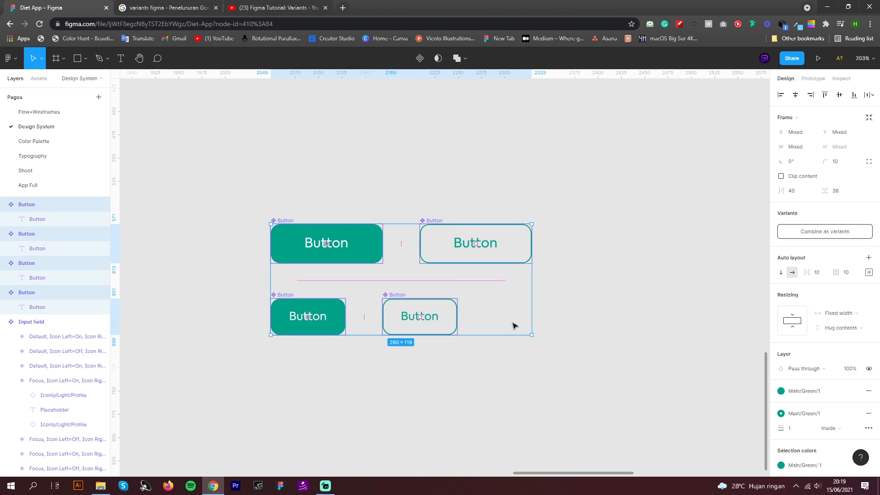
click(824, 232)
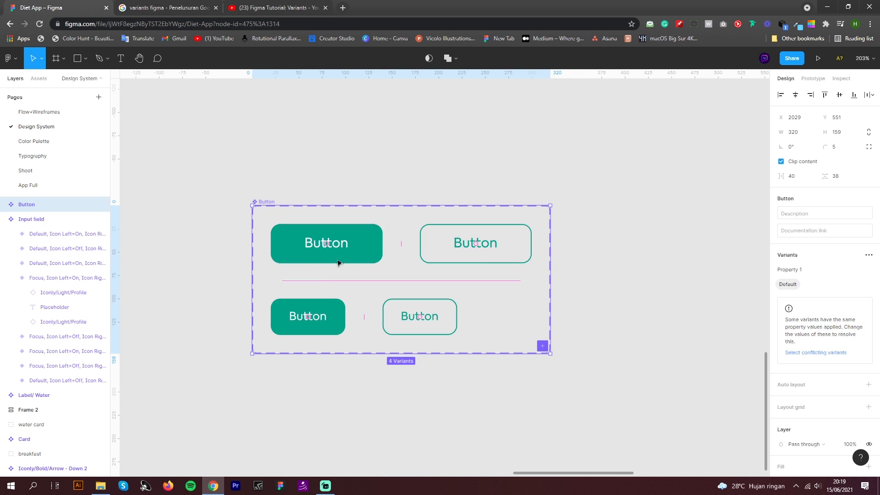
click(320, 185)
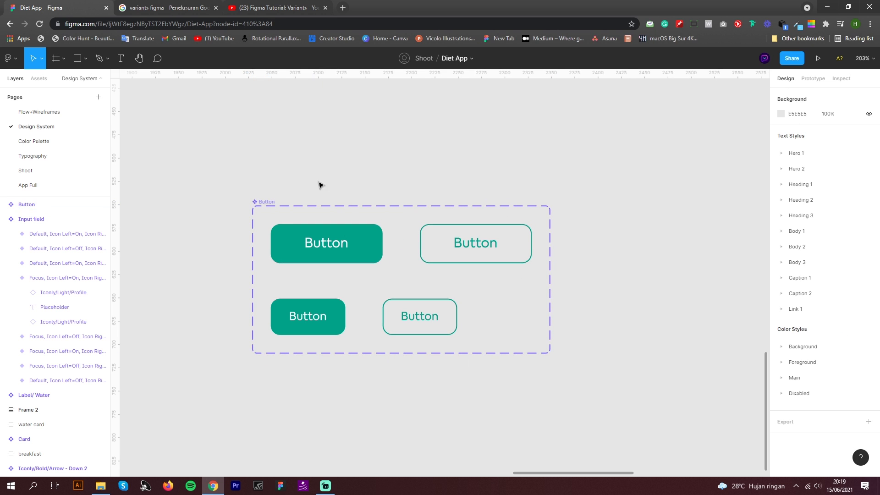
Step: Rename the Button component set's Property 1 as Size
click(261, 204)
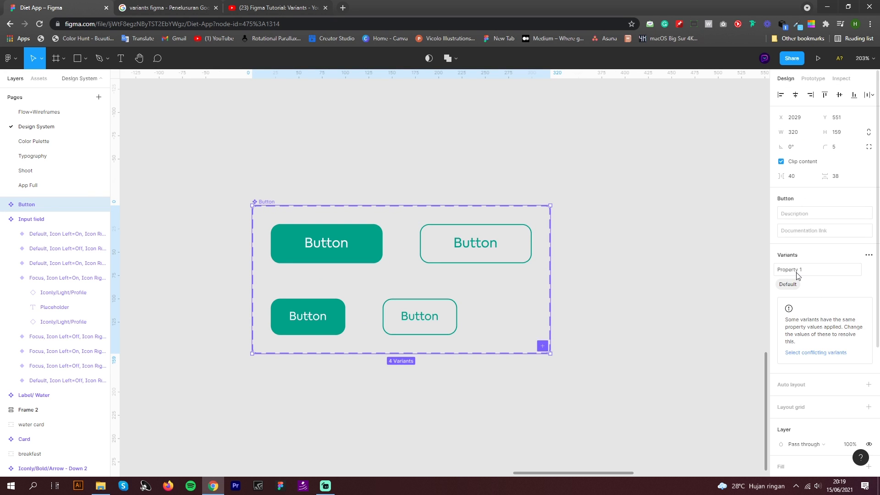
click(825, 272)
key(ctrl+a)
text(Size)
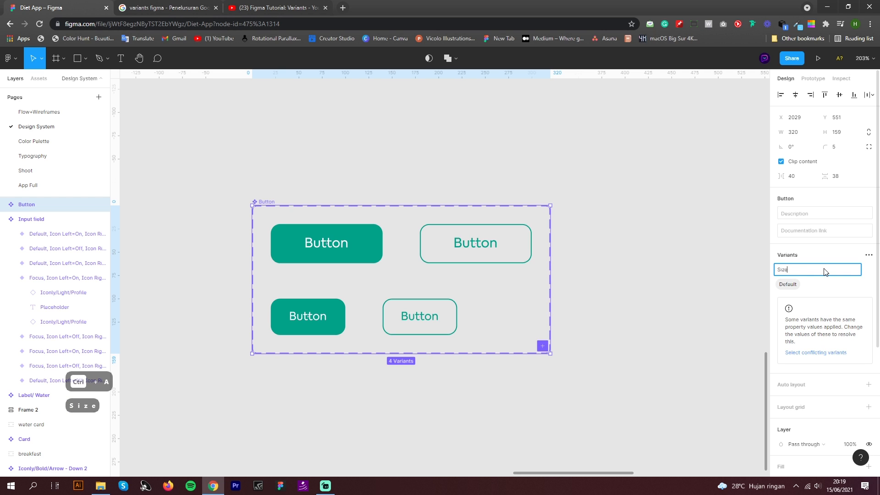
key(Return)
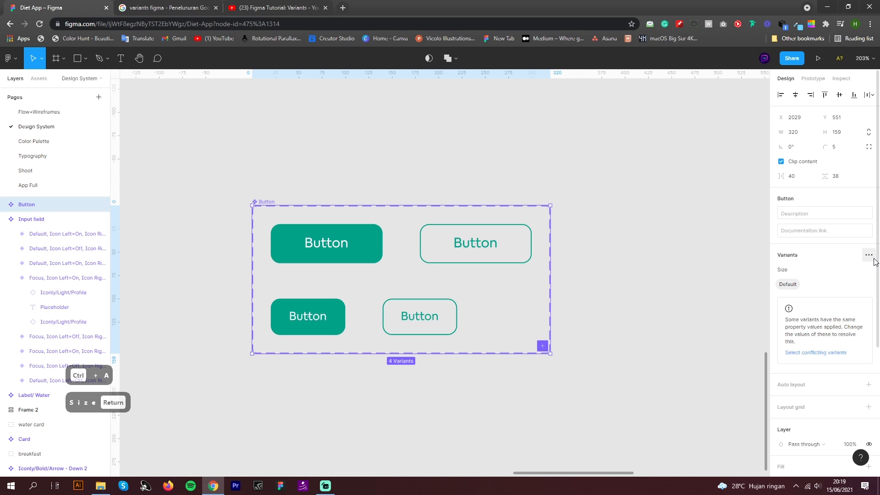
Step: Add a second variant property named Type to the Button component set
click(870, 258)
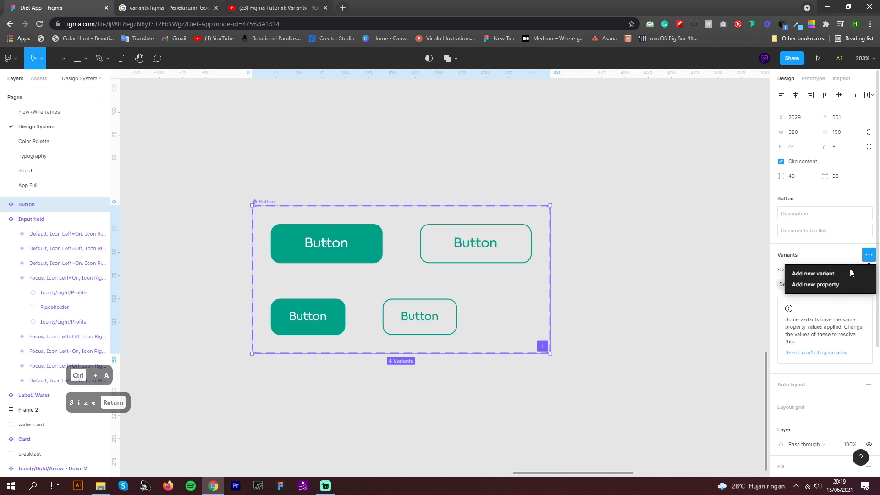
click(830, 284)
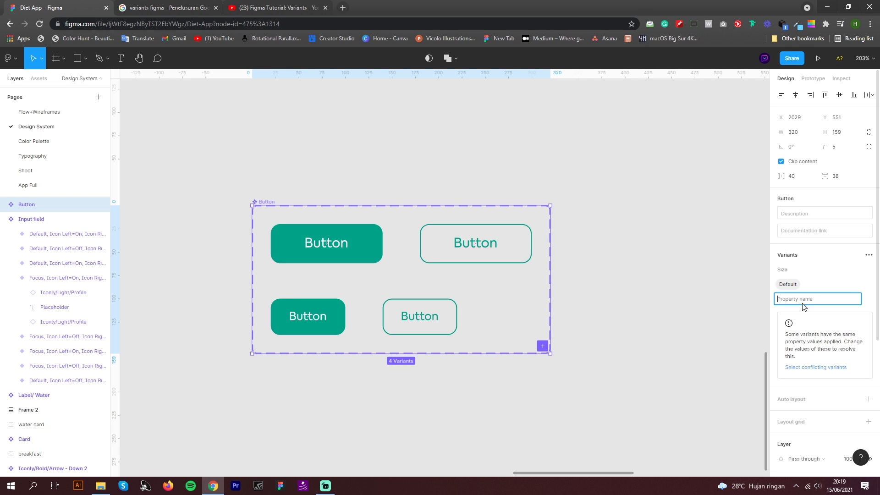
text(Tyy)
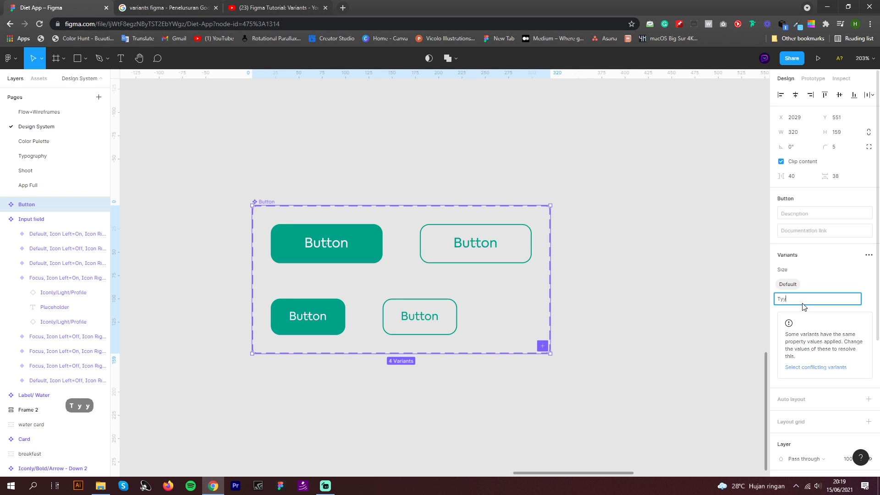
key(BackSpace)
text(pe)
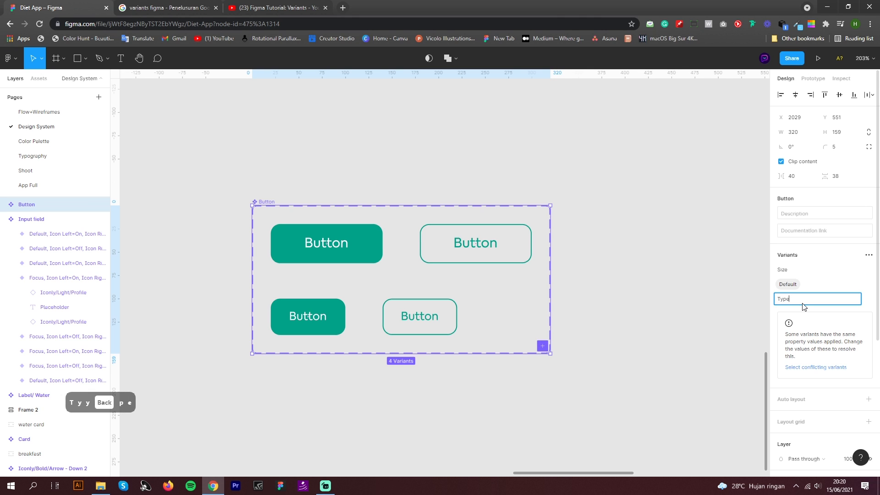
key(Return)
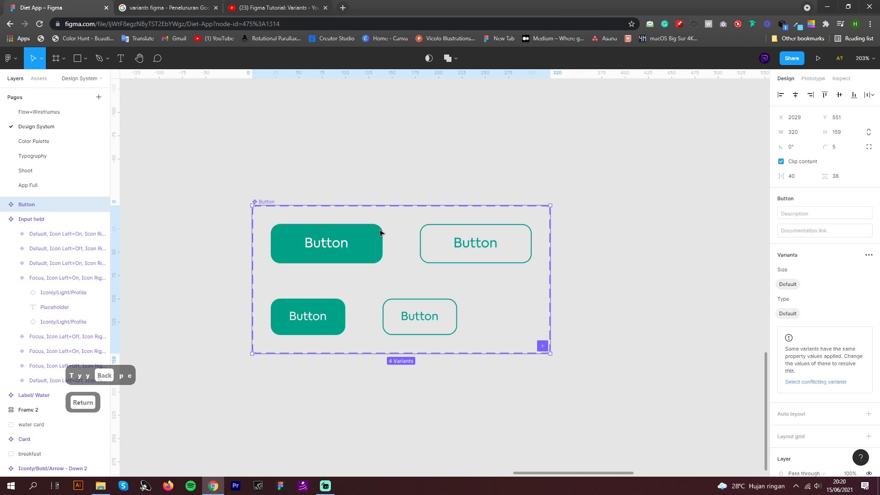
Step: Set the large filled button variant's Size to Big and its Type to Primary
click(369, 258)
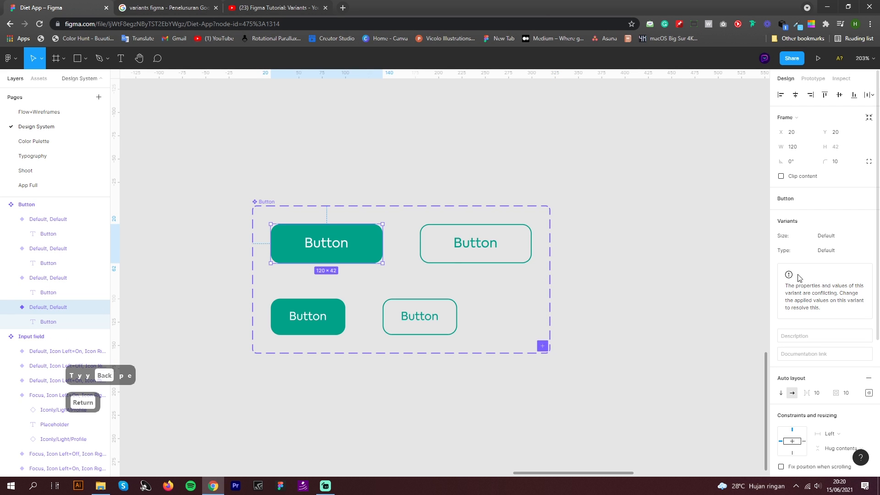
click(834, 235)
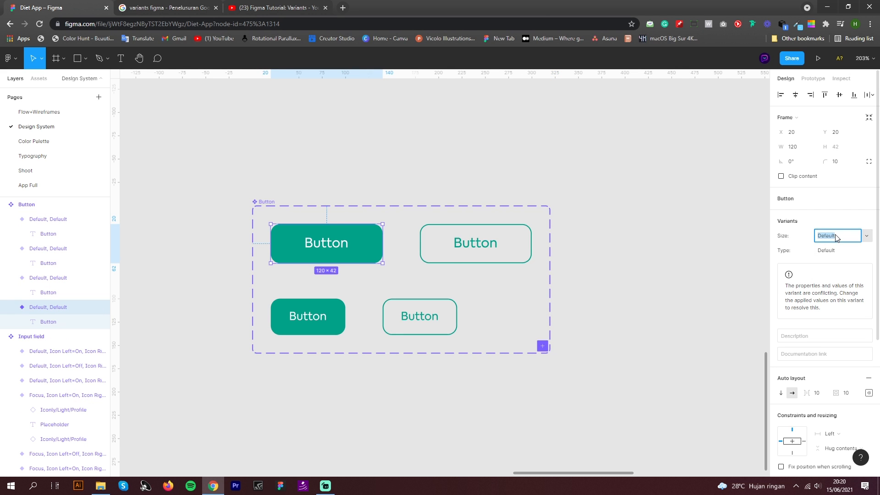
text(Big)
key(Return)
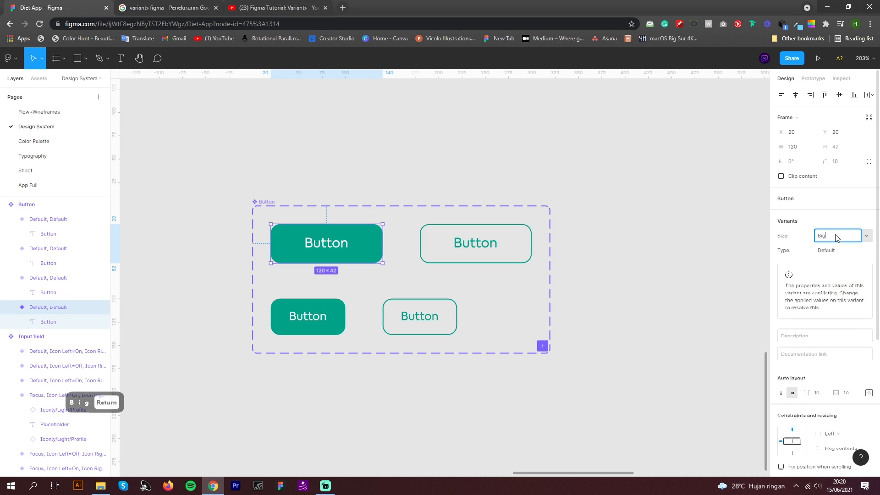
click(830, 252)
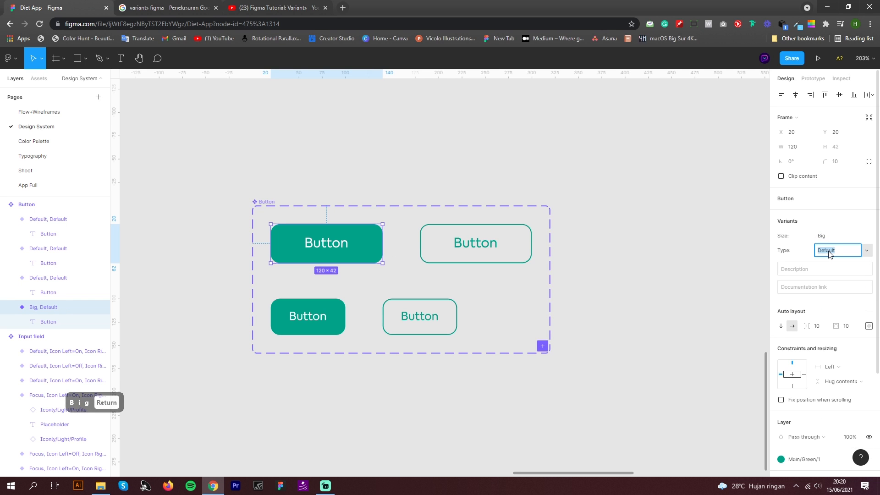
text(Primary)
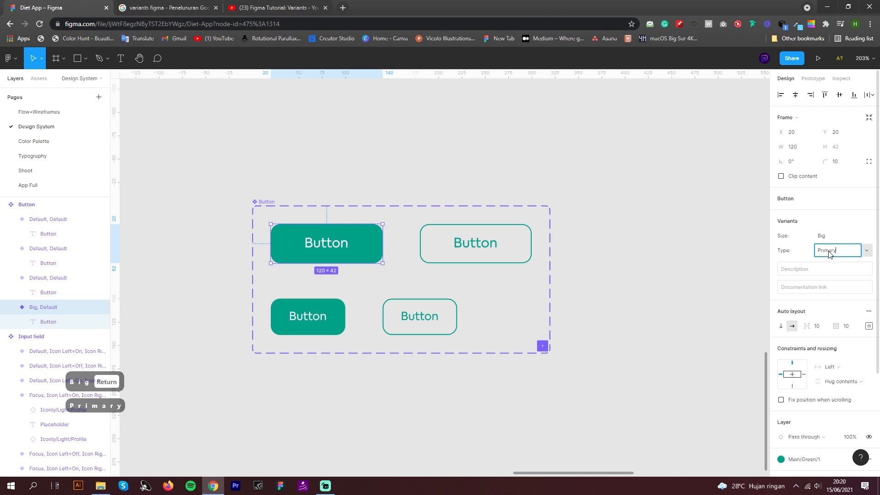
key(Return)
Step: Set the large outlined button variant's Size to Big and its Type to Secondary
click(503, 248)
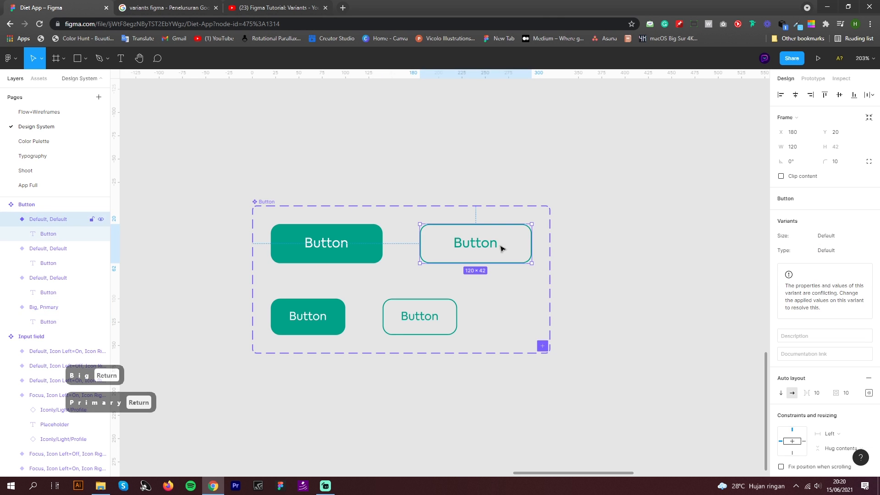
click(834, 235)
text(Big)
key(Return)
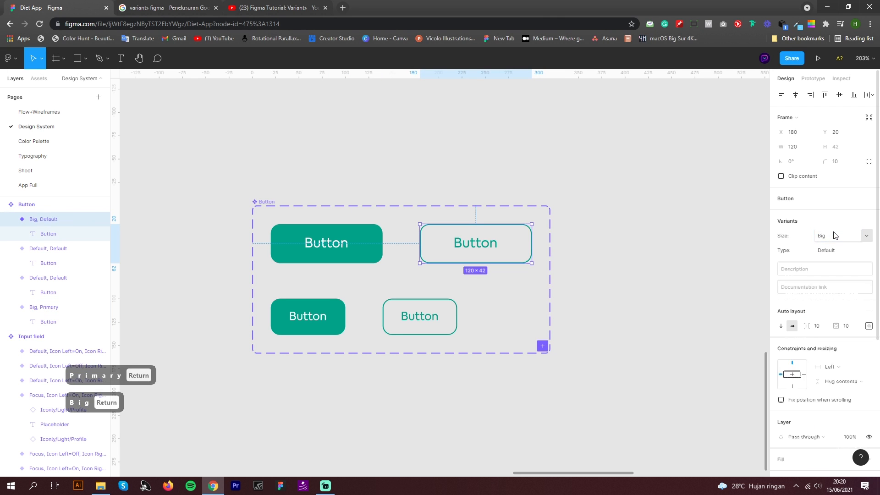
click(845, 250)
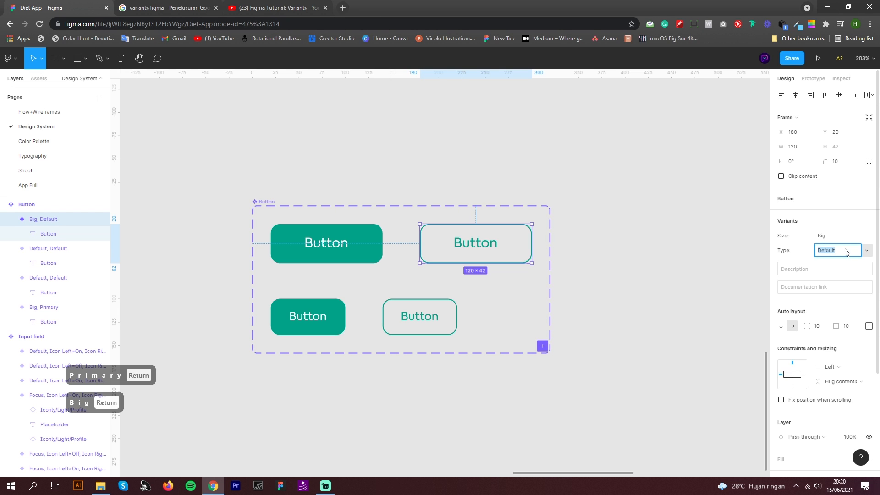
text(Pri)
key(BackSpace)
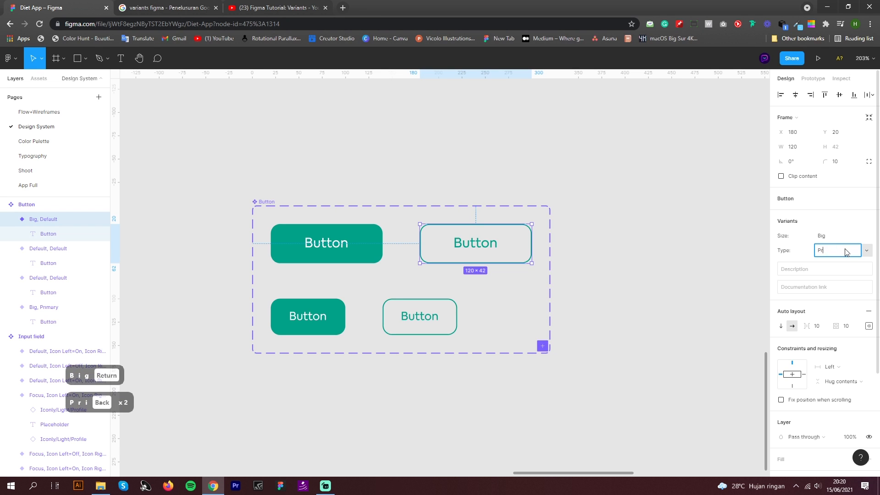
key(shift+BackSpace)
text(Secondary)
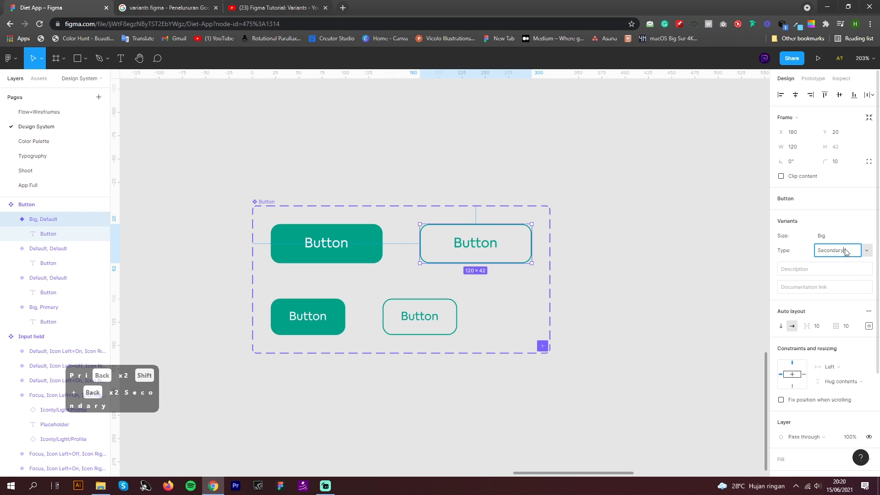
key(Return)
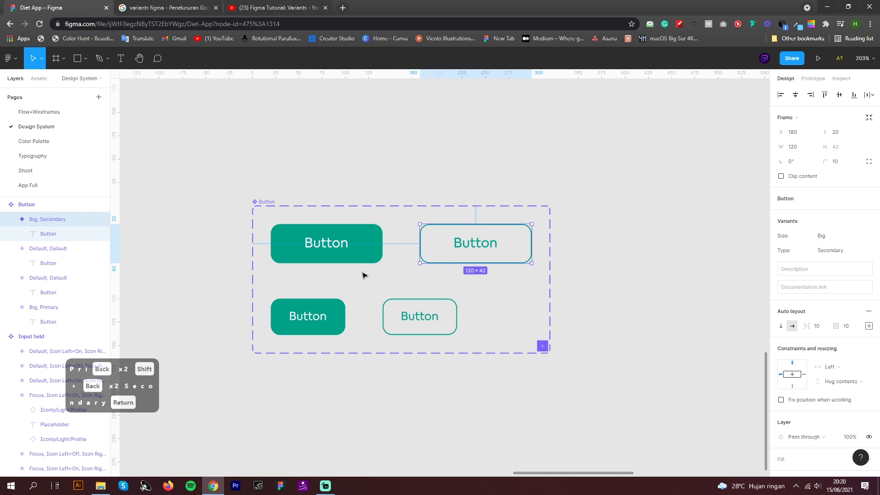
Step: Set the small filled button variant's Size to Medium and its Type to Primary
click(312, 316)
click(833, 236)
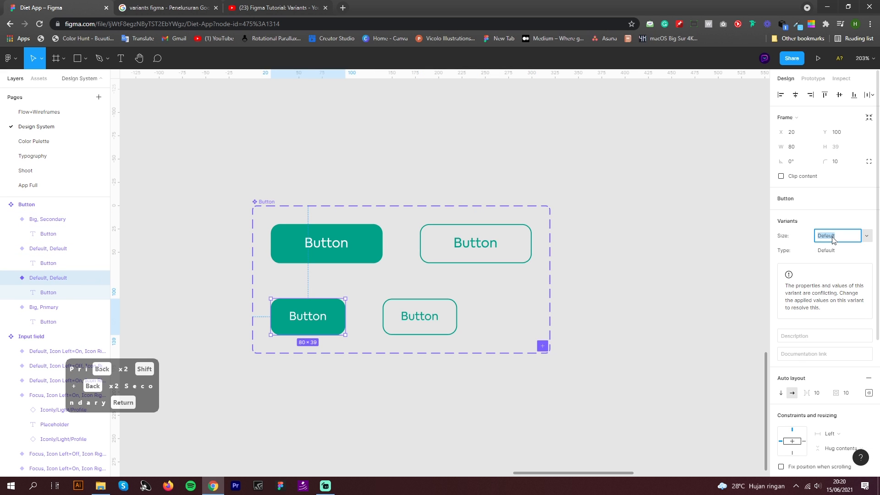
text(Medium)
key(Return)
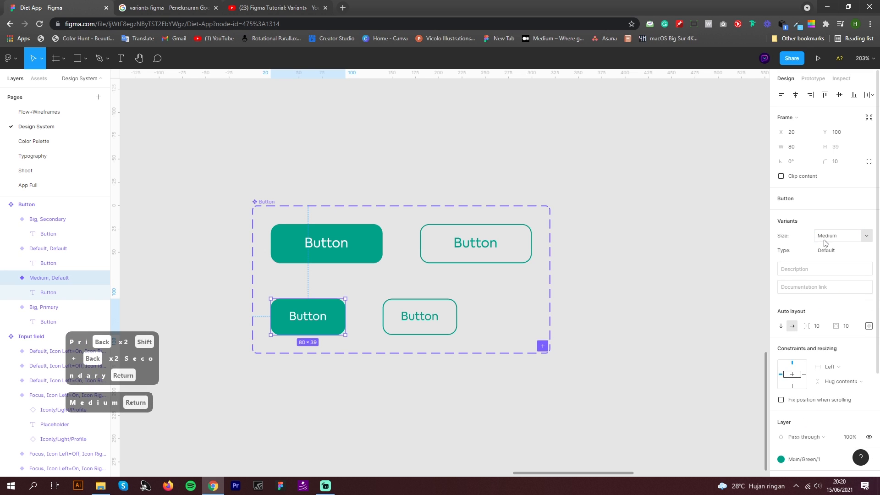
click(835, 255)
text(Pri)
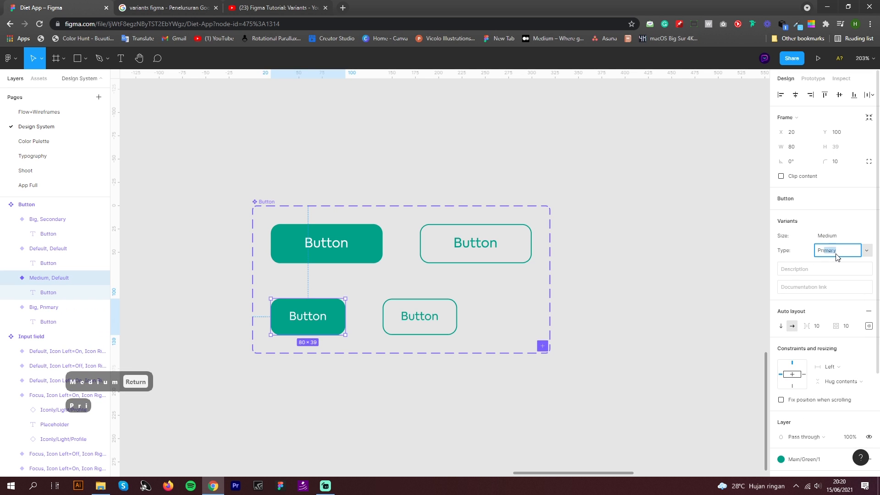
text(mary)
key(Return)
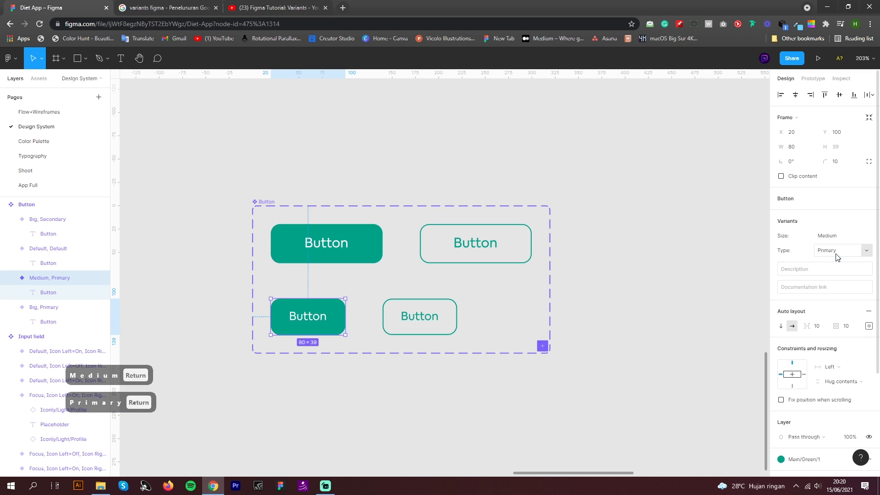
Step: Set the small outlined button variant's Size to Medium and its Type to Secondary
click(425, 328)
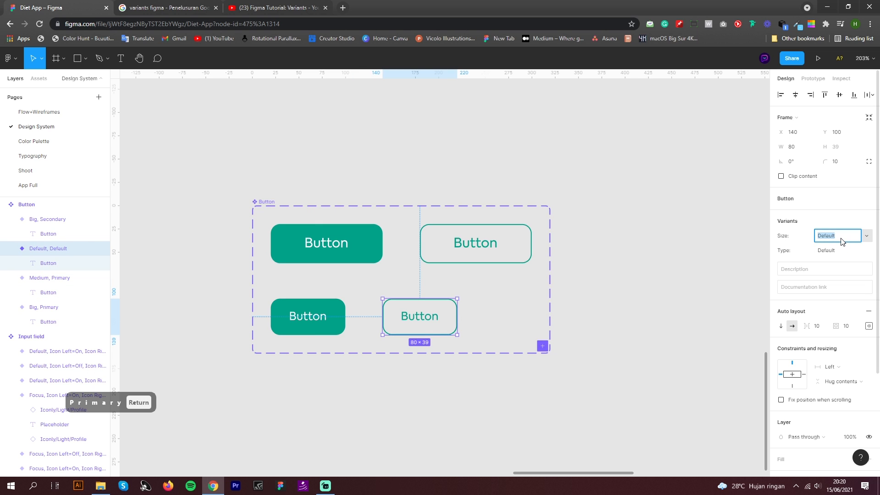
text(Medium)
key(Return)
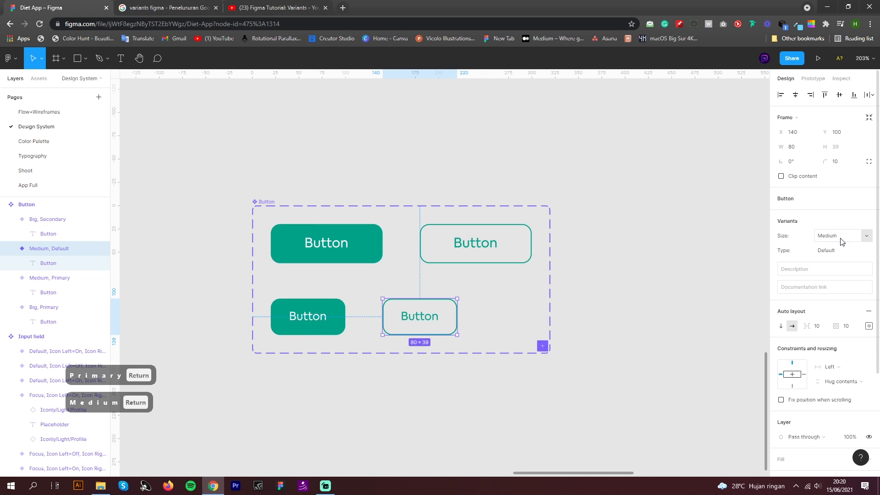
click(837, 250)
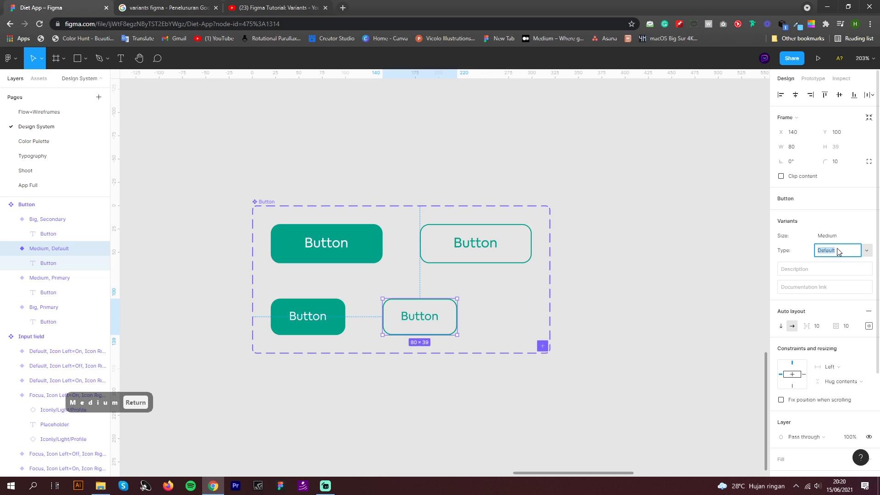
text(Secondary)
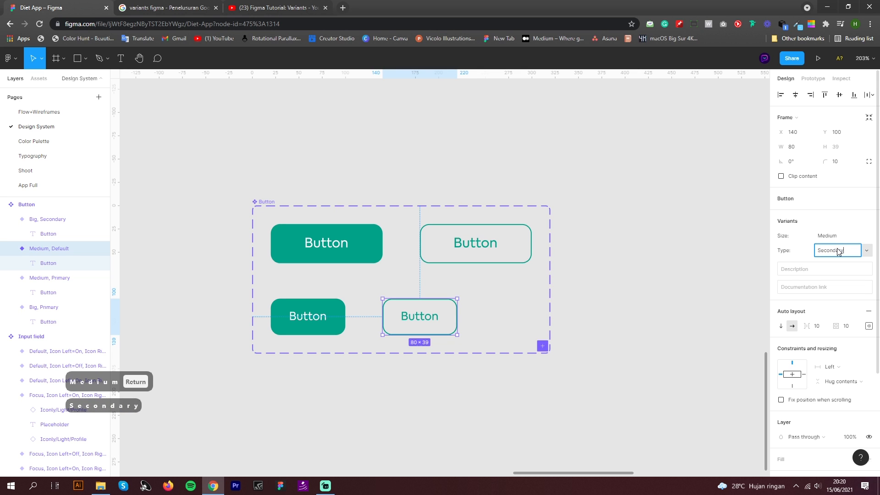
key(Return)
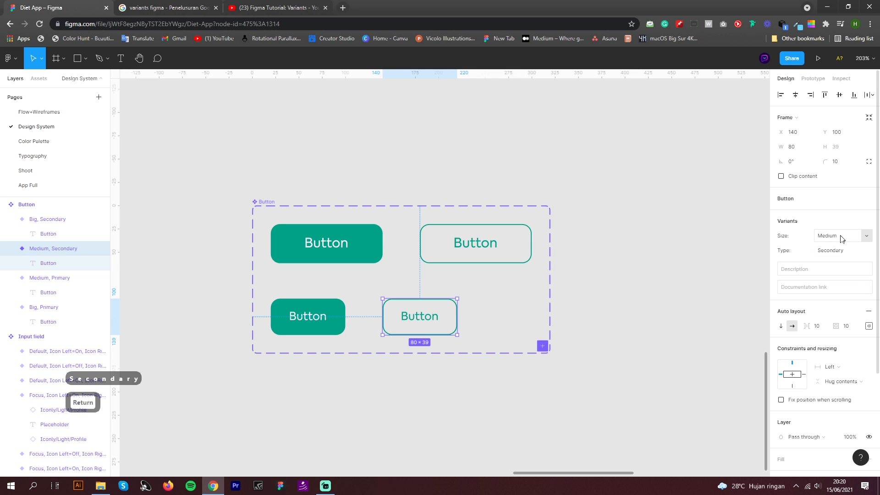
Step: Change the small outlined button's Type to lowercase "secondary" and inspect the Button set's property values
click(349, 256)
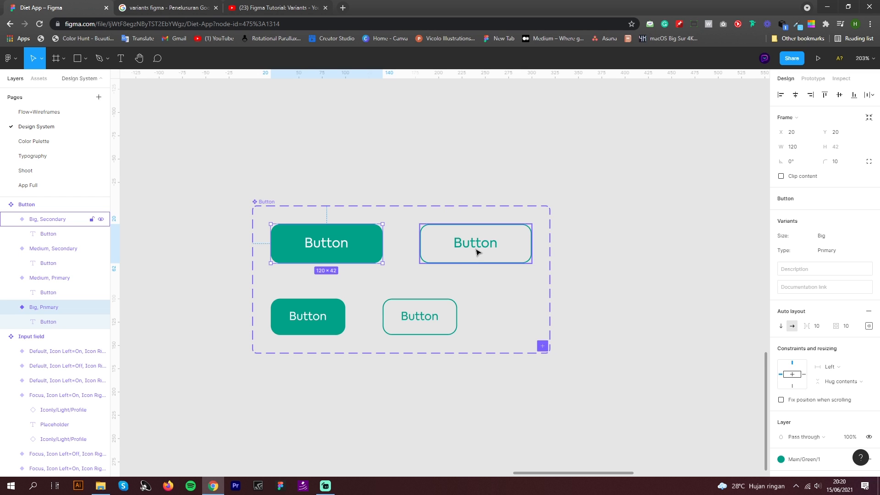
click(442, 315)
click(822, 253)
text(s)
key(Return)
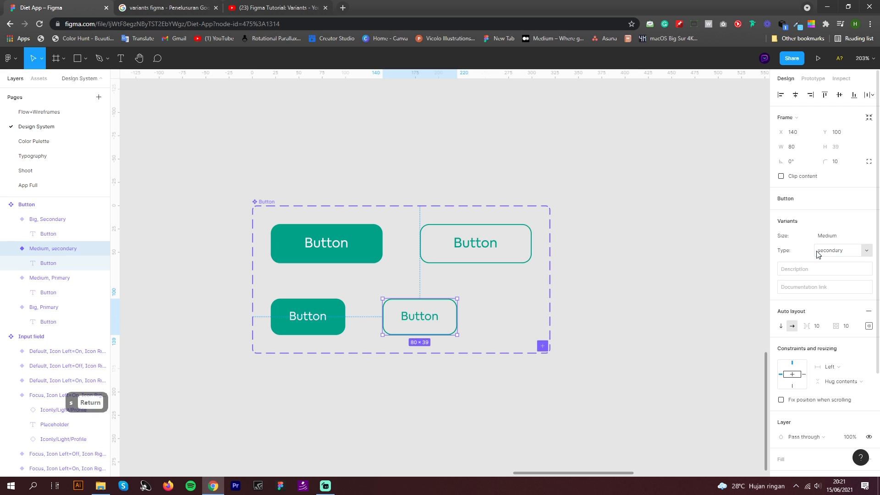
click(590, 363)
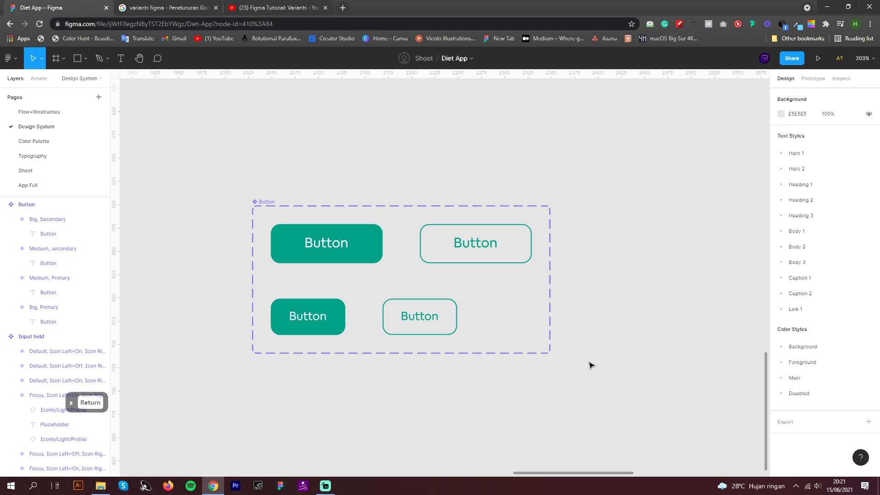
click(266, 200)
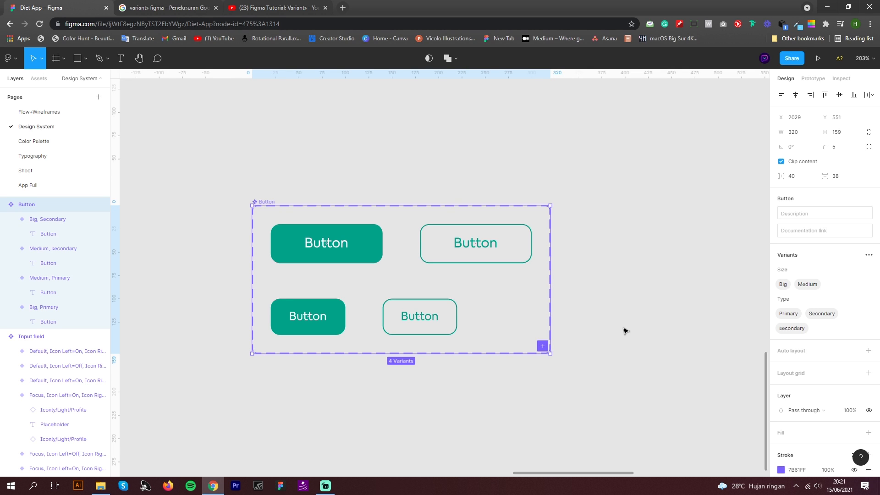
Step: Restore the small outlined button's Type to "Secondary" with a capital S and recheck the Button set's property values
click(428, 314)
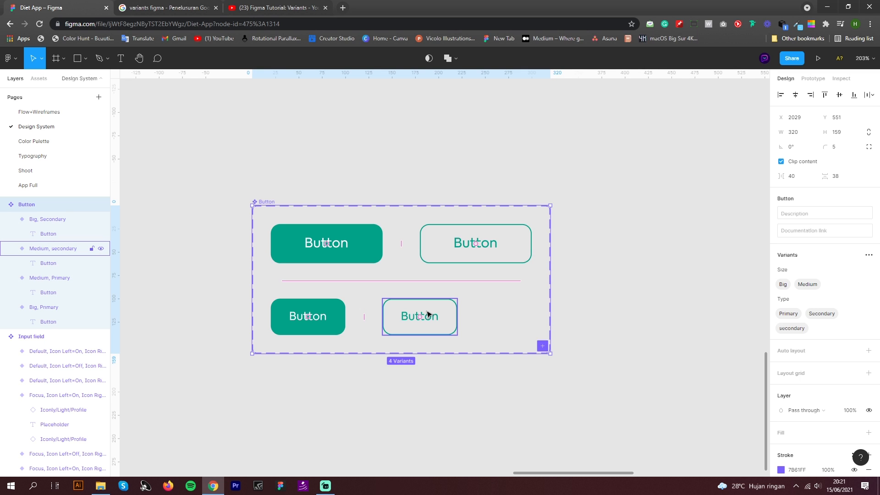
click(789, 328)
click(819, 253)
text(S)
key(Return)
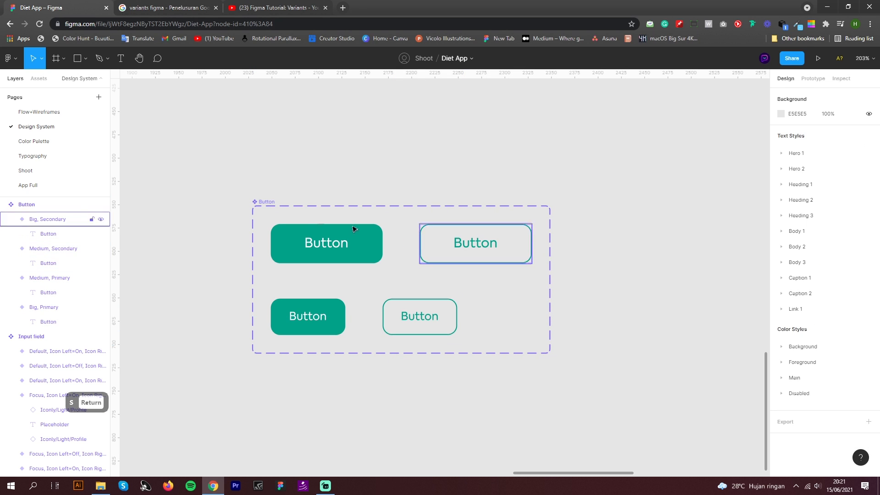
click(267, 202)
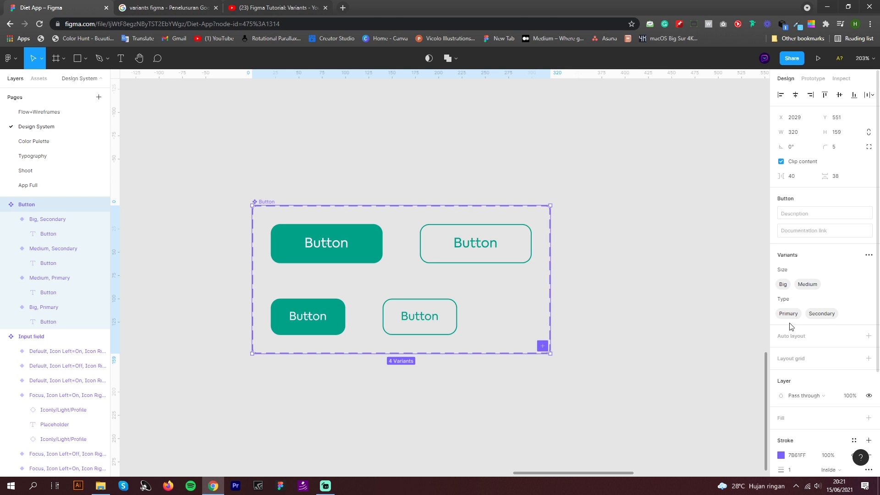
click(274, 190)
key(BackSpace)
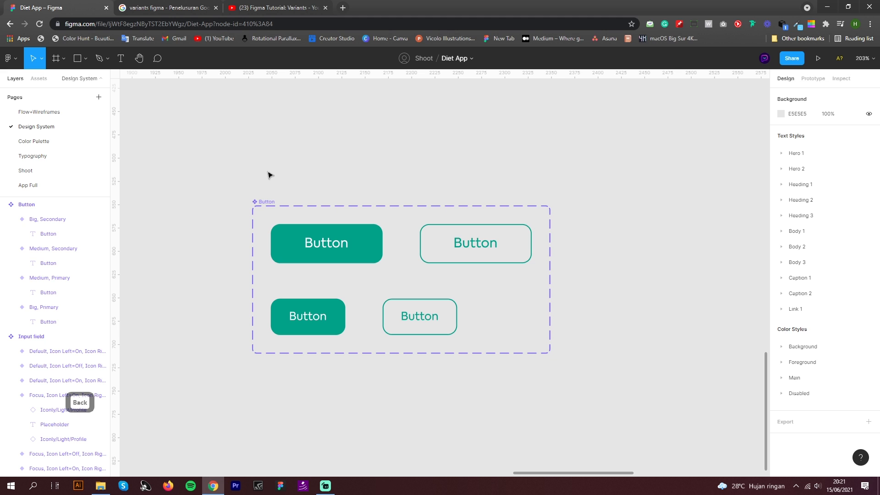
Step: Place an instance of the green Button component from the Design System assets beside the Sign Up screen on the Flow+Wireframes page
click(61, 114)
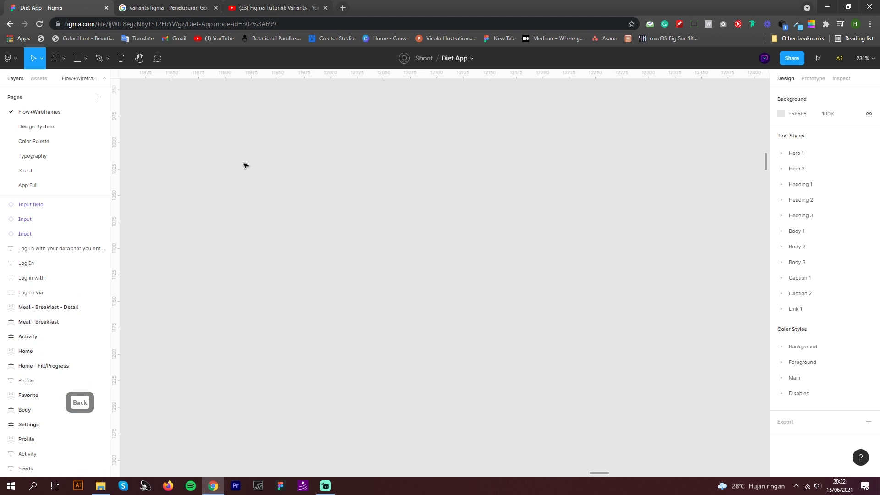
scroll(401, 274, down, 2)
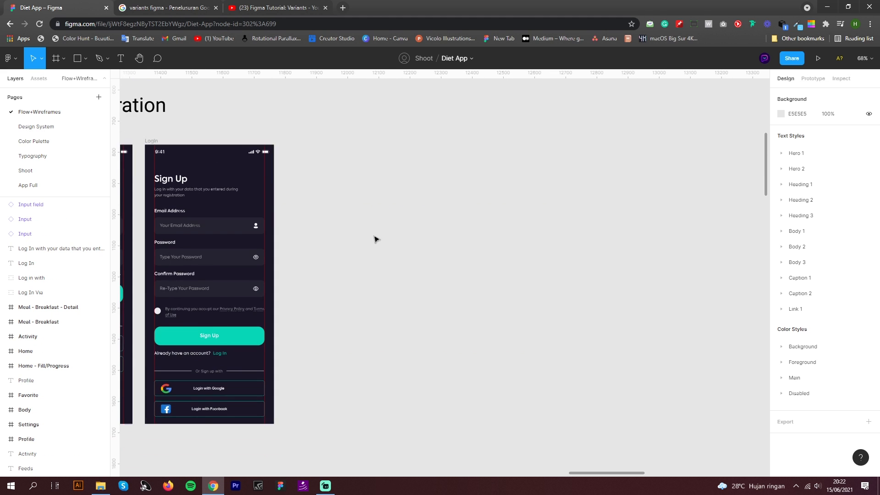
click(43, 80)
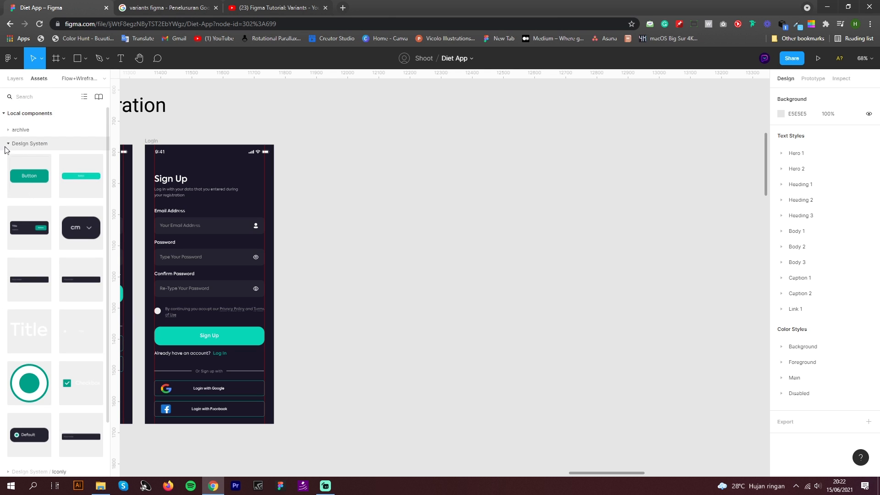
click(33, 143)
click(15, 78)
click(39, 78)
click(8, 148)
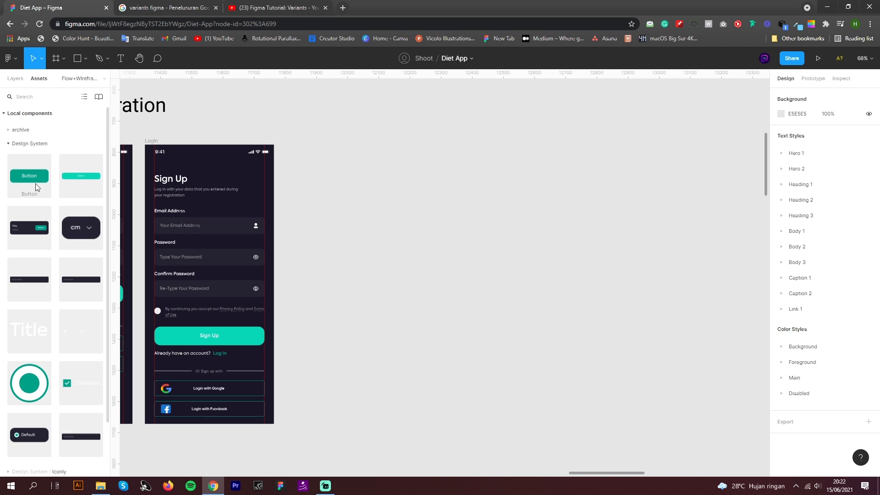
drag(26, 180, 420, 233)
Step: Set the placed Button instance's Size to Medium and its Type to Secondary
scroll(454, 233, up, 1)
scroll(454, 233, up, 5)
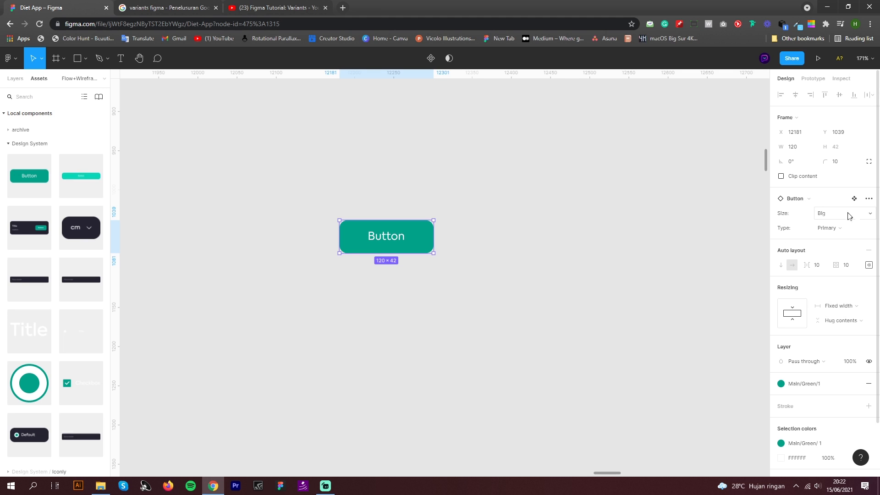
click(866, 217)
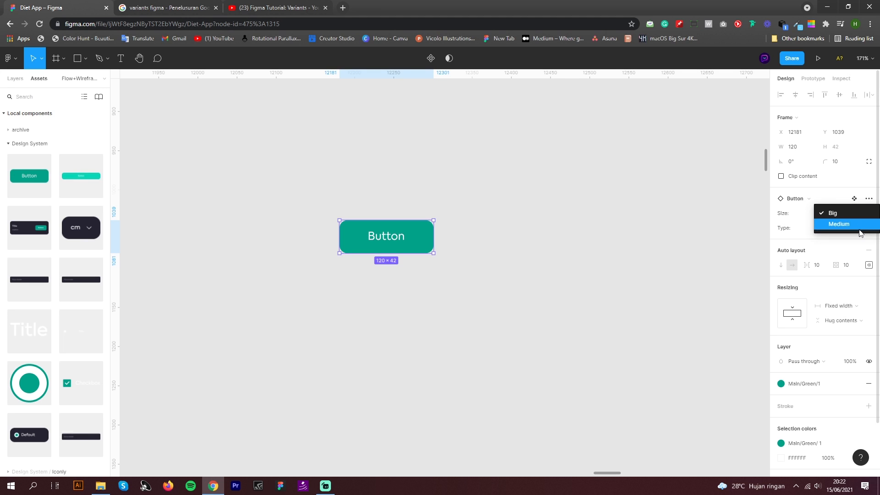
click(860, 226)
click(845, 228)
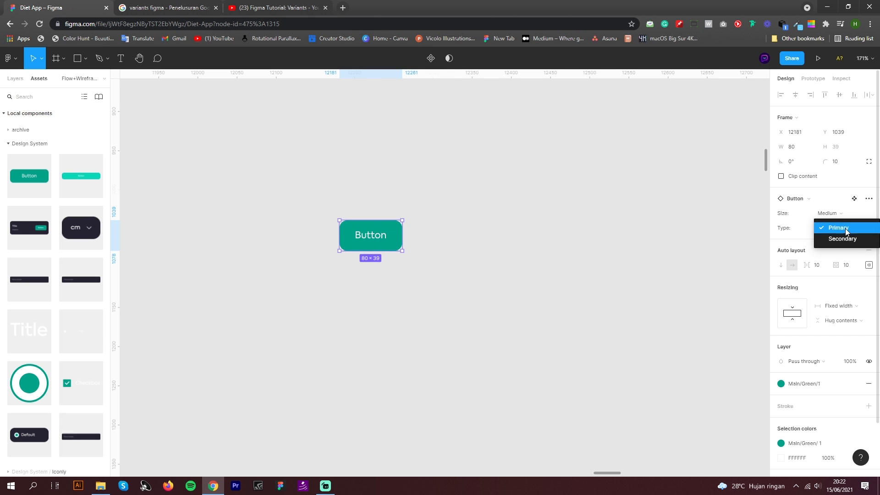
click(851, 241)
Step: Set the outlined Button instance's Size to Big and deselect it
click(827, 213)
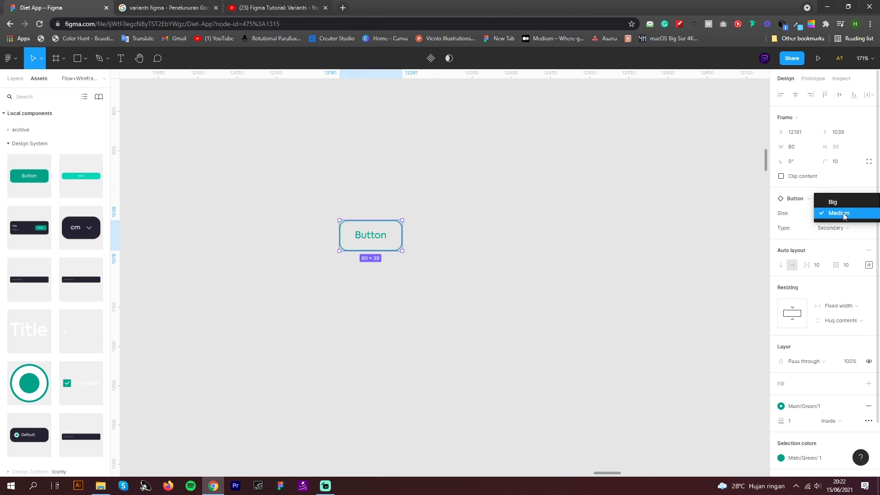
click(845, 203)
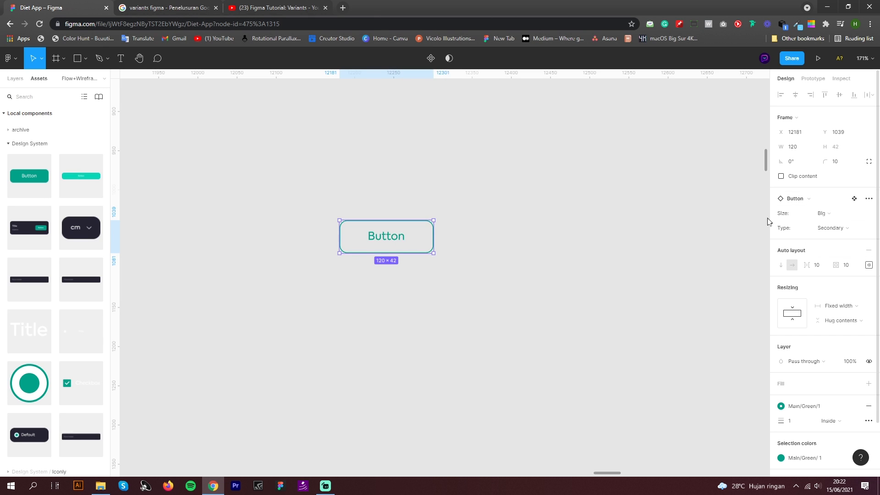
click(306, 273)
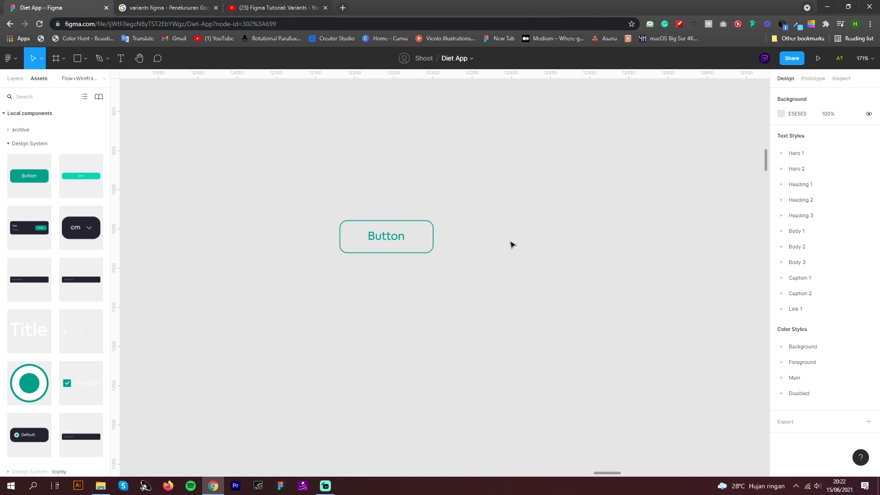
Step: Look over the login and registration screens and examine the Input field variant set on the Design System page
scroll(467, 226, up, 2)
scroll(485, 258, down, 10)
scroll(368, 295, up, 2)
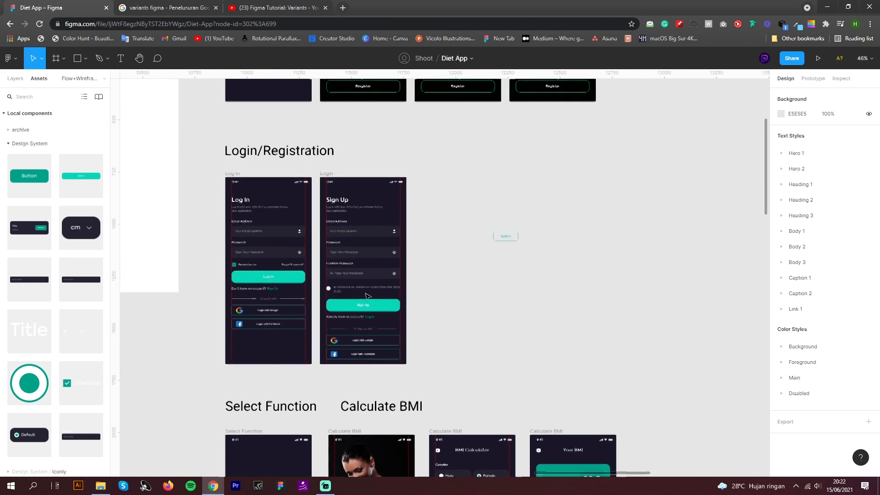
scroll(368, 296, up, 3)
scroll(379, 322, down, 2)
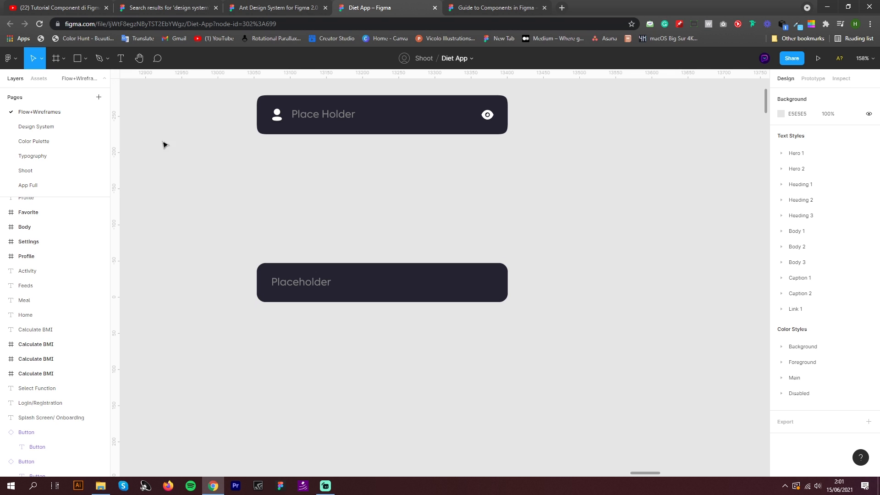
click(64, 130)
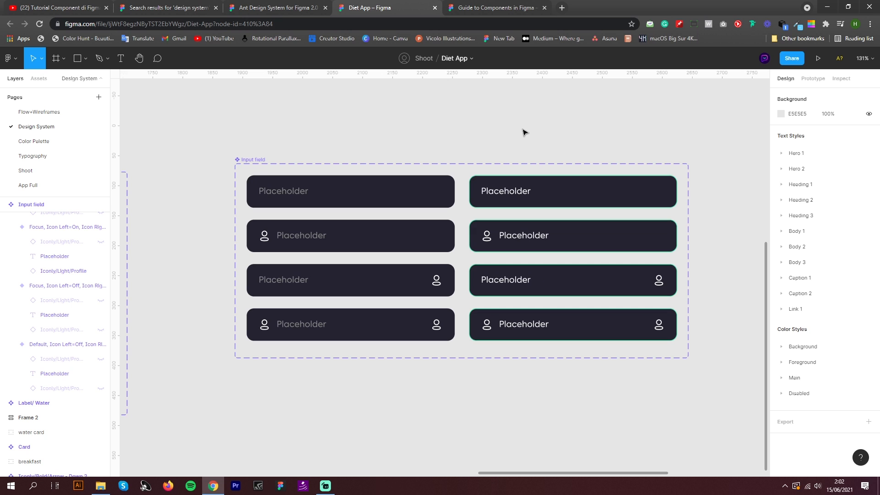
scroll(522, 132, up, 2)
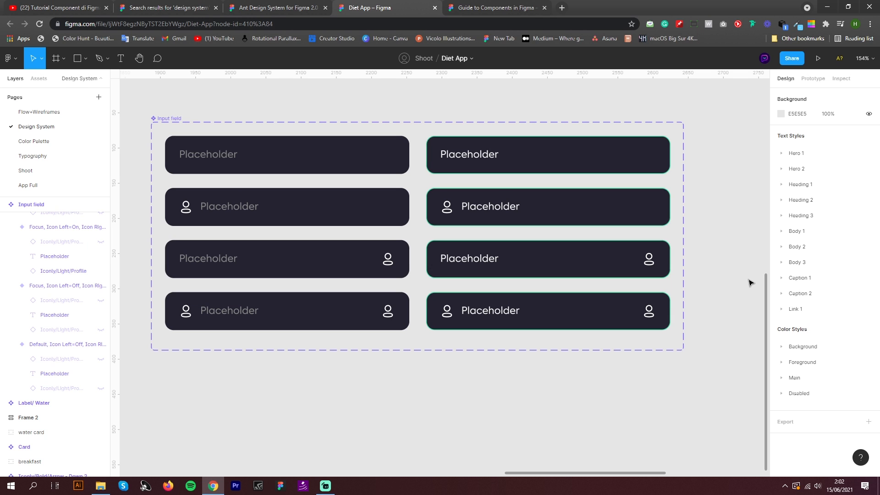
drag(750, 283, 758, 282)
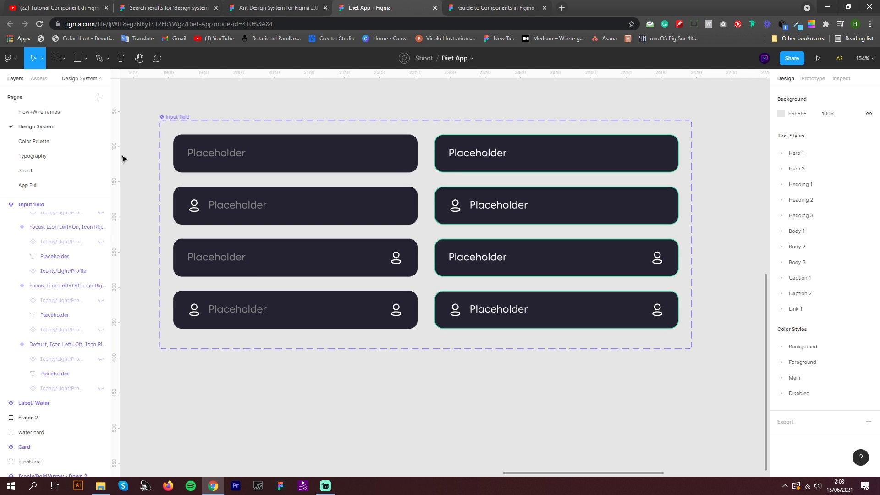
Step: Detach the lower Input field instance on the Flow+Wireframes page from its component
click(54, 114)
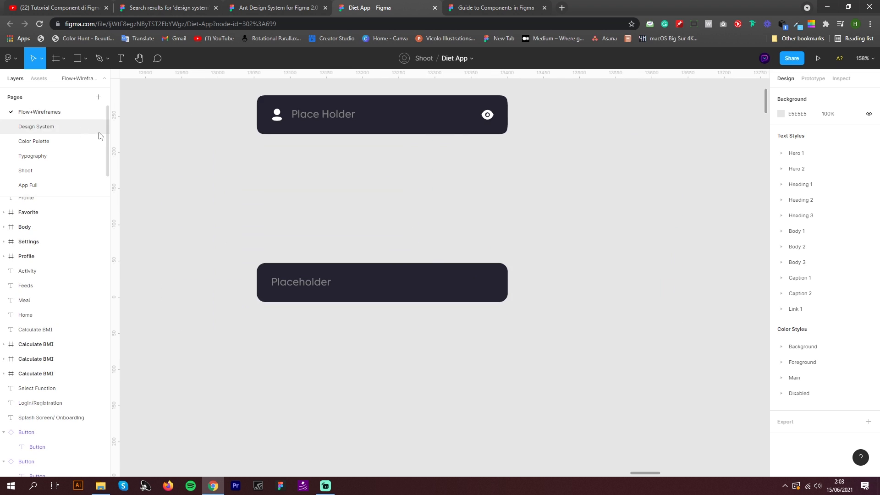
click(439, 285)
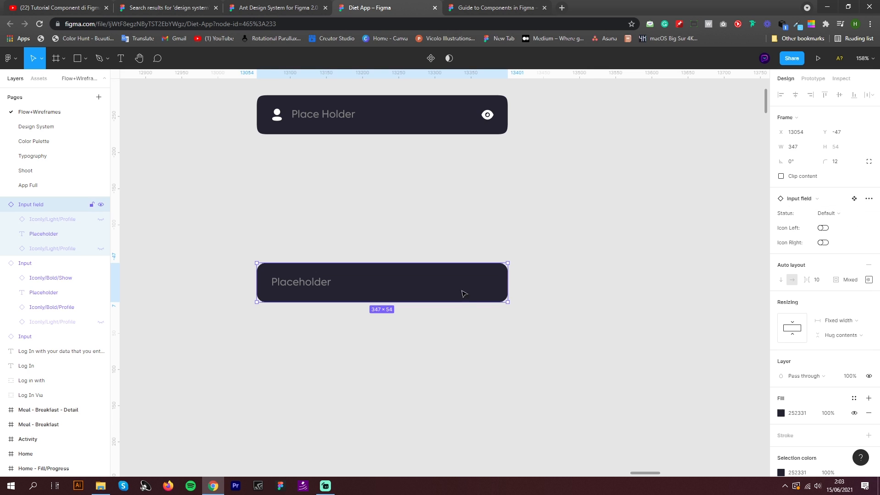
click(870, 204)
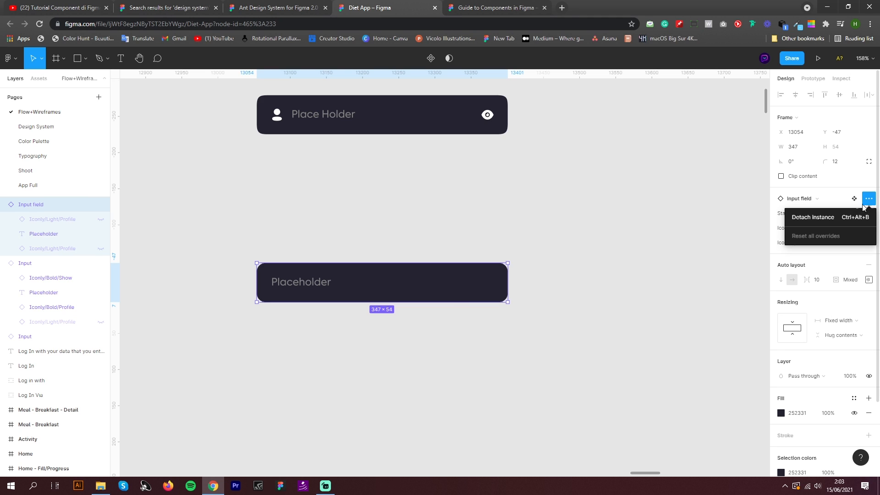
click(868, 198)
click(869, 198)
click(819, 218)
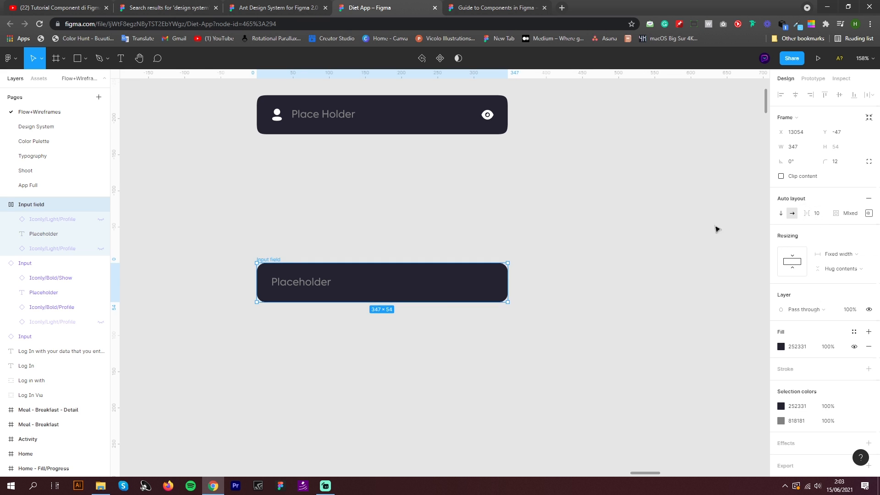
click(518, 223)
Step: Change the detached input field's fill to purple 604AE9
click(442, 286)
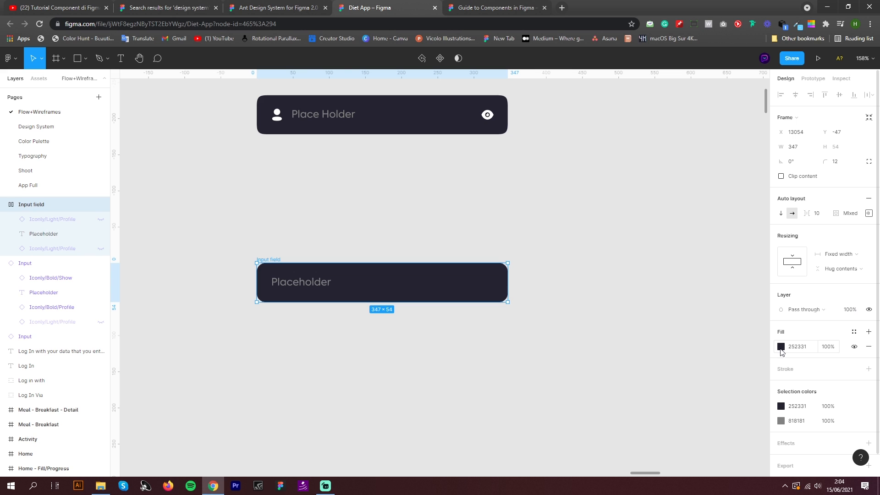
click(780, 346)
drag(711, 269, 735, 260)
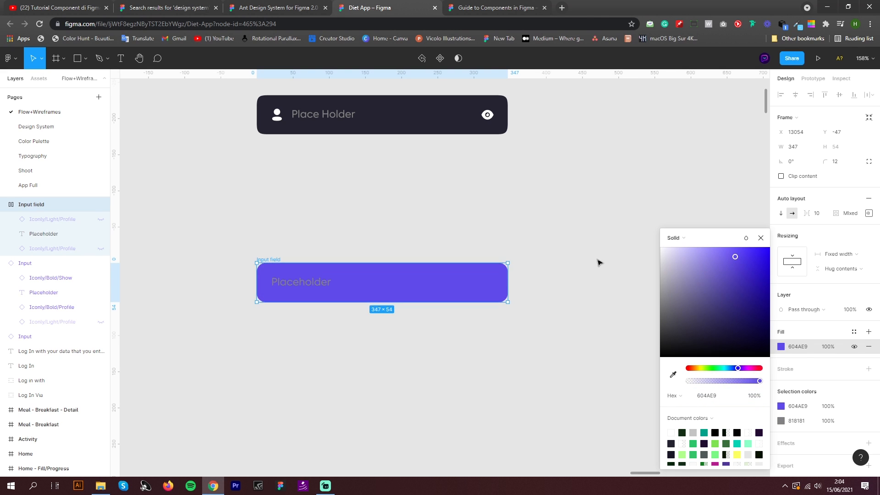
click(598, 260)
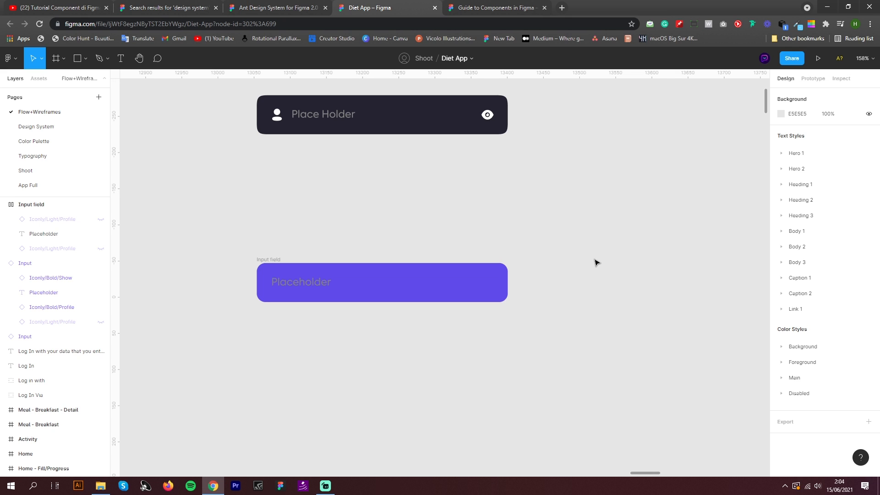
Step: Undo the purple fill and the detachment of the input field instance
key(ctrl+z)
key(ctrl+z)
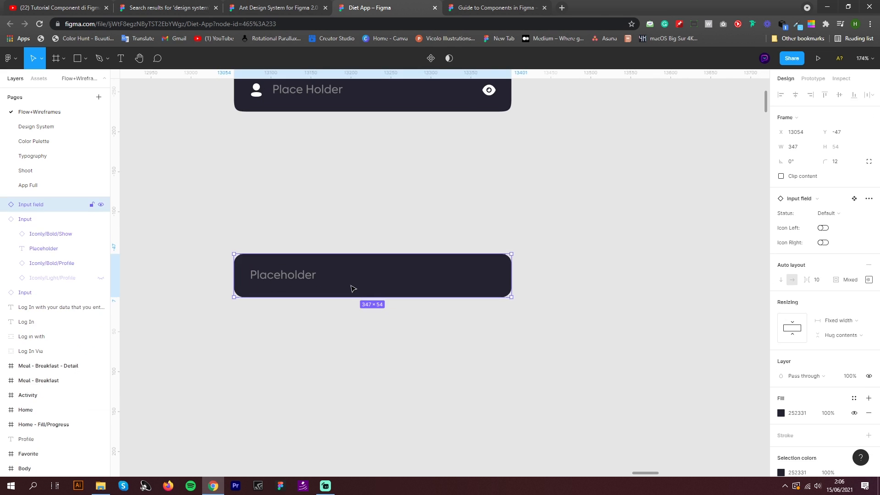